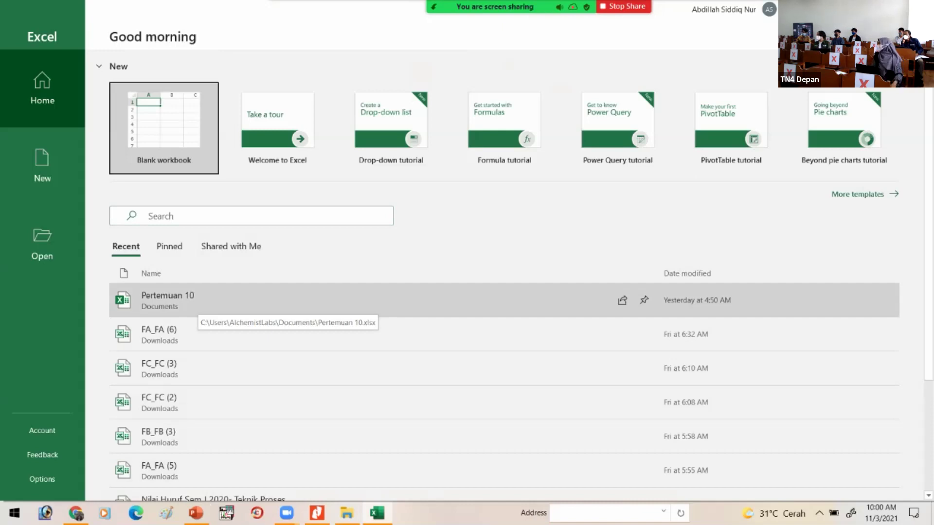
Open the recent workbook Pertemuan 10 and consult the Contoh Soal slide in PowerPoint before returning to Excel
left_click(195, 305)
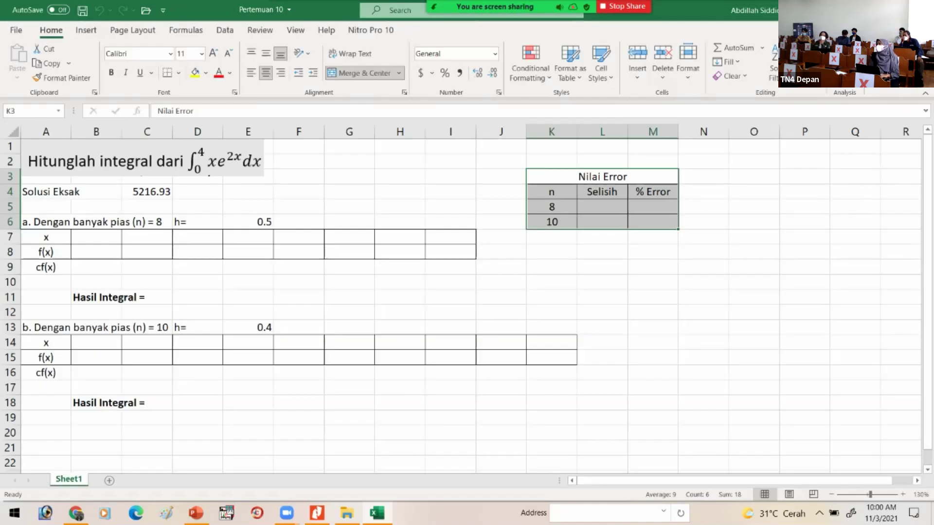
scroll(466, 301, "up", 2)
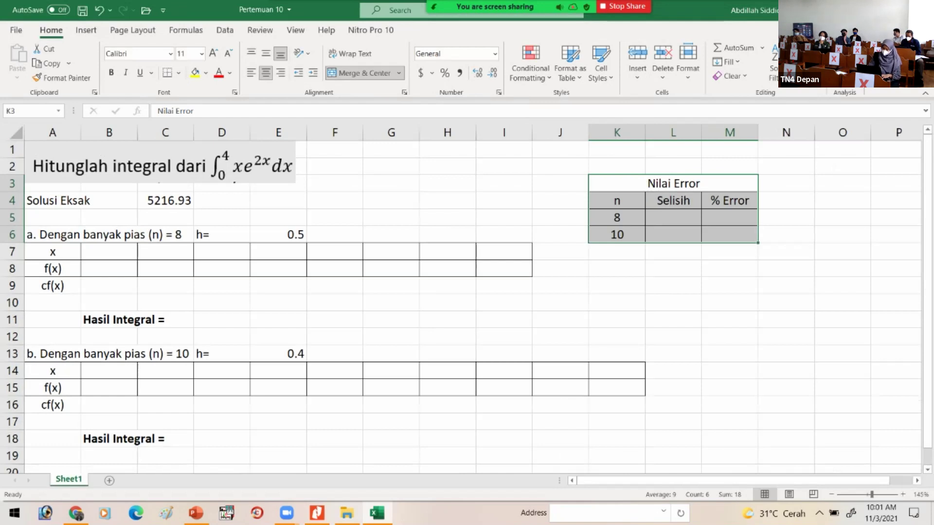
key("alt+Tab")
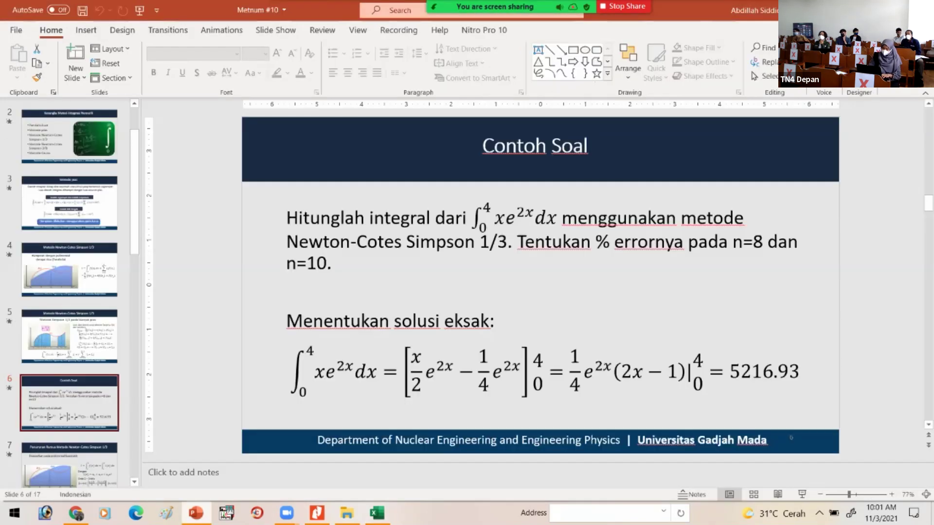
key("alt+Tab")
Inspect the formula for the step size h in cell E6 of the n = 8 section
left_click(109, 235)
left_click(109, 251)
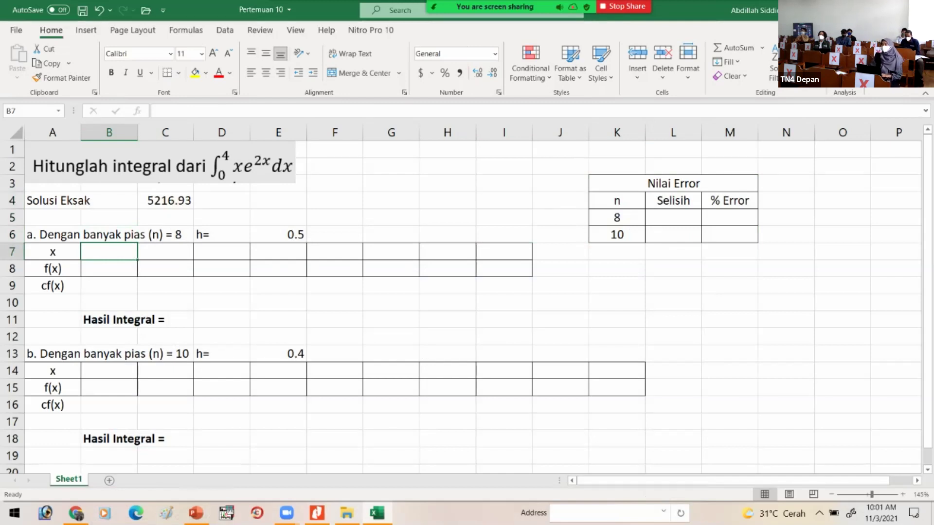
left_click(278, 235)
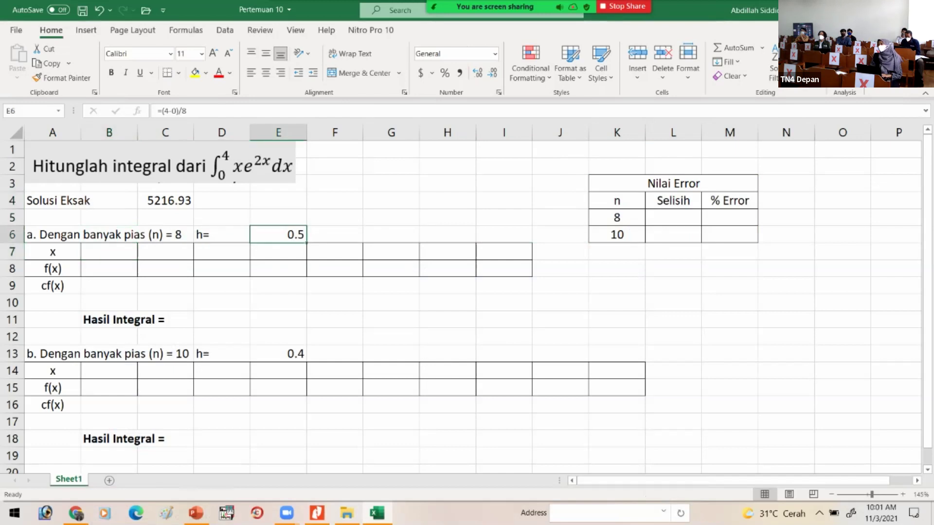
key("F2")
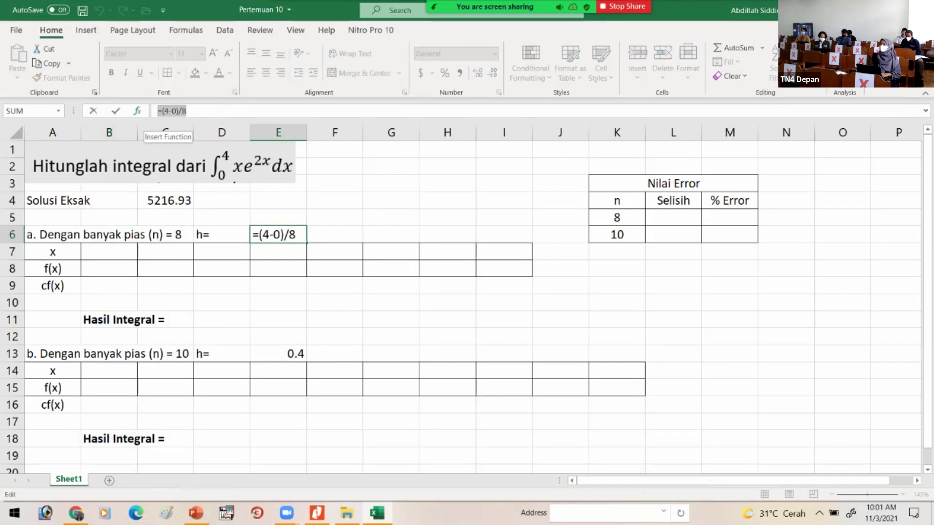
key("Return")
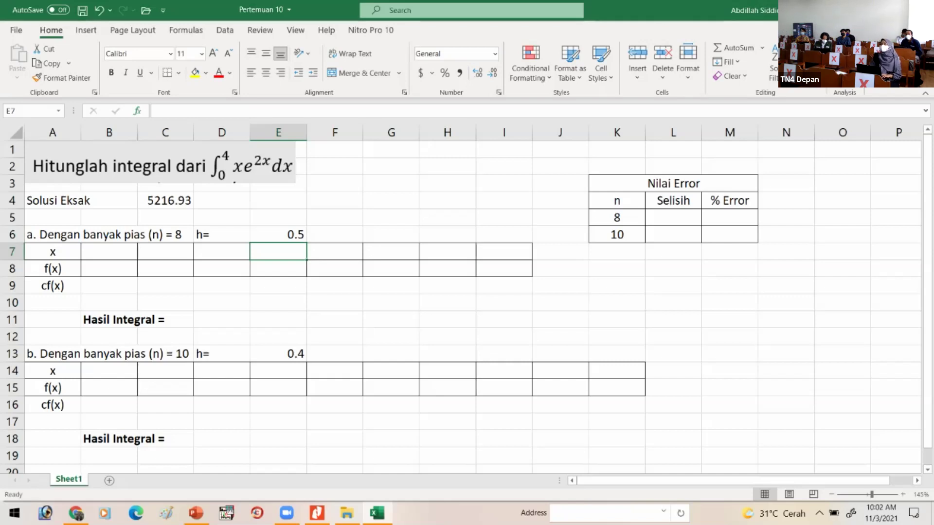
Fill the x row of the n = 8 table, B7 to I7, with a series starting at 0 and 0.5
left_click(109, 252)
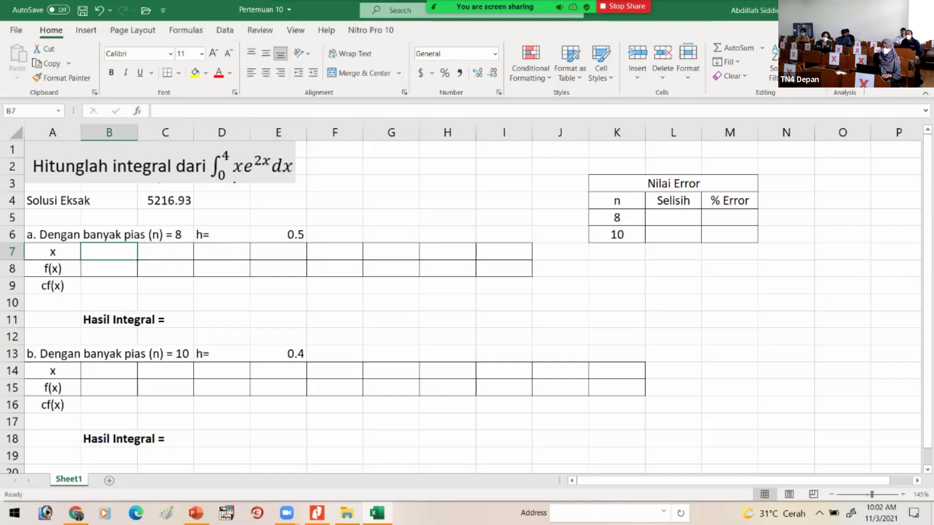
type("0")
key("Tab")
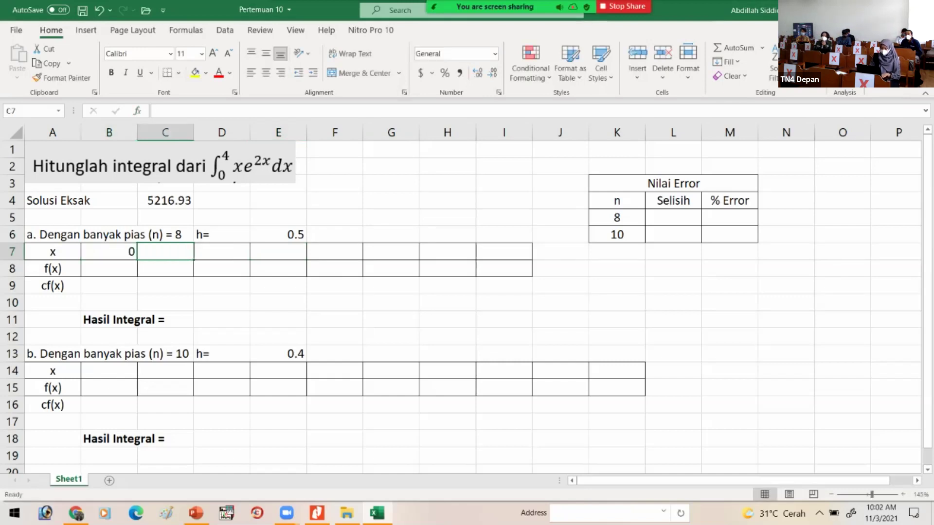
type("0.5")
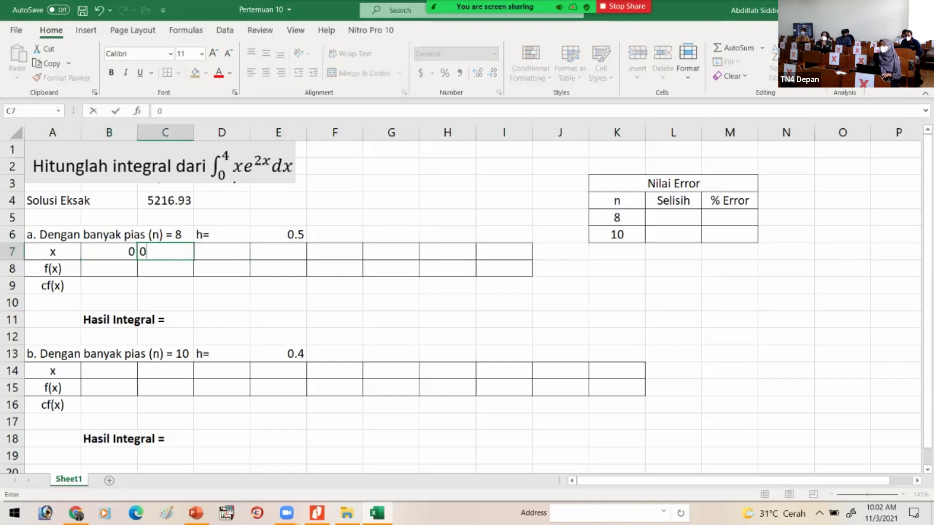
key("Return")
left_click_drag(109, 251, 506, 268)
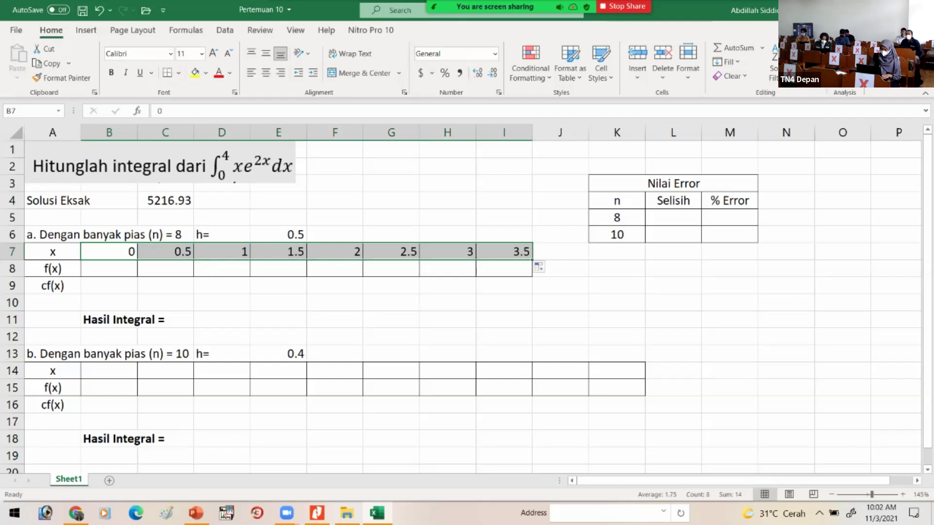
Refill the x row from B7 to I7 with a series starting at 0.5 and 1, running up to 4
left_click(135, 256)
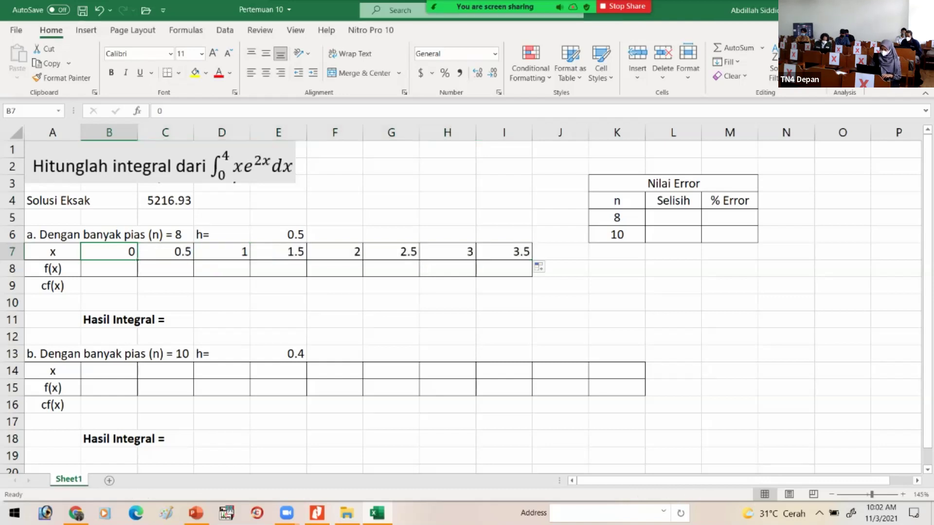
type("0.5")
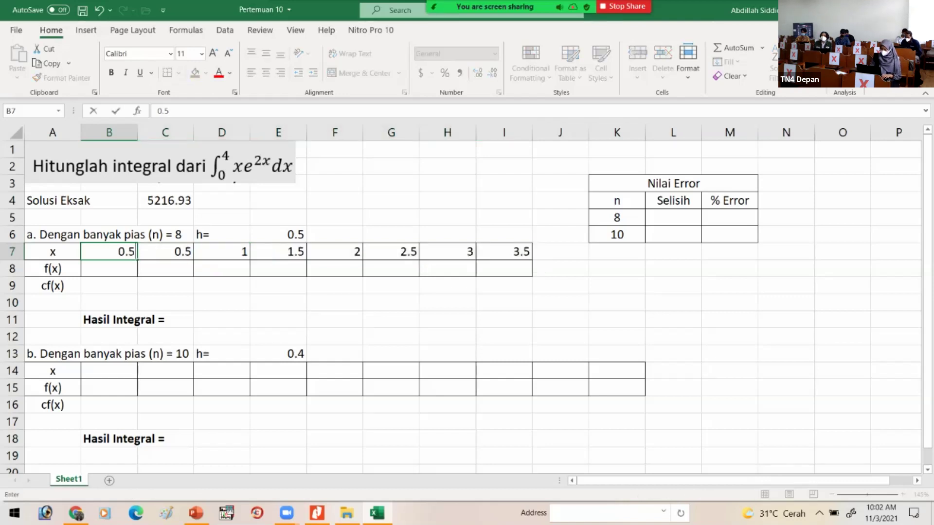
key("Tab")
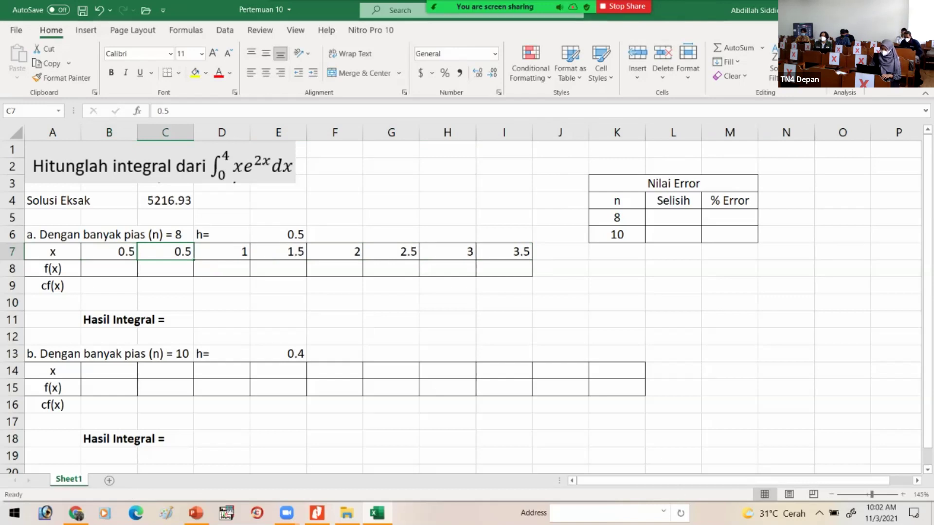
type("1")
key("Left")
key("shift+Right")
left_click_drag(194, 259, 517, 258)
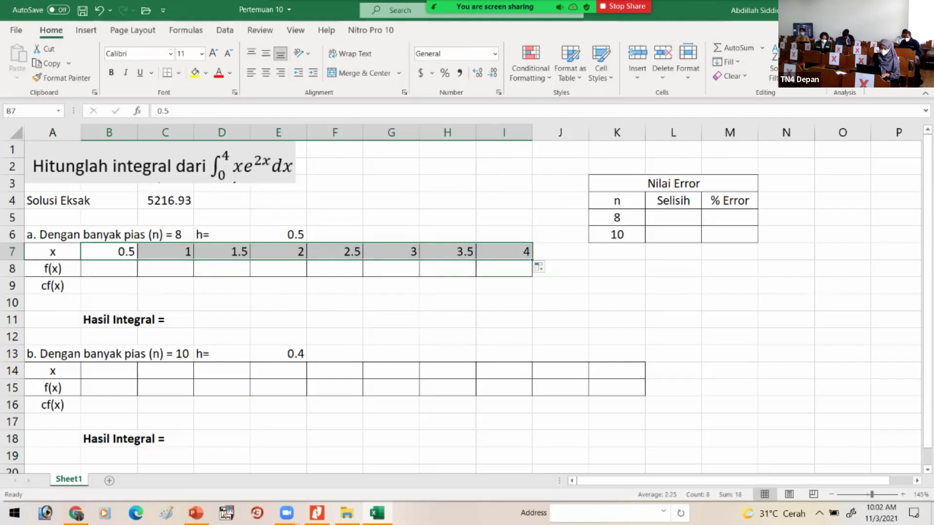
Enter the f(x) formula =B7*(EXP(2*B7)) in cell B8
scroll(467, 299, "up", 3)
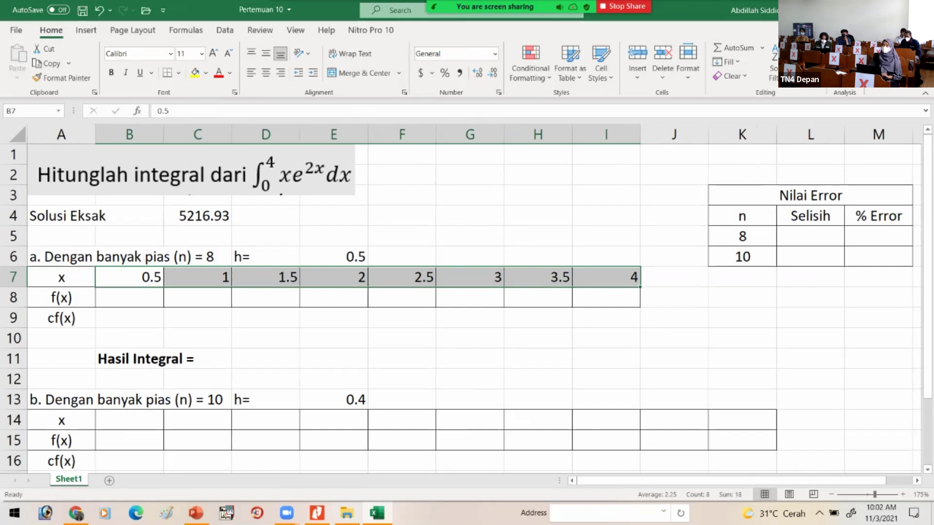
left_click(129, 298)
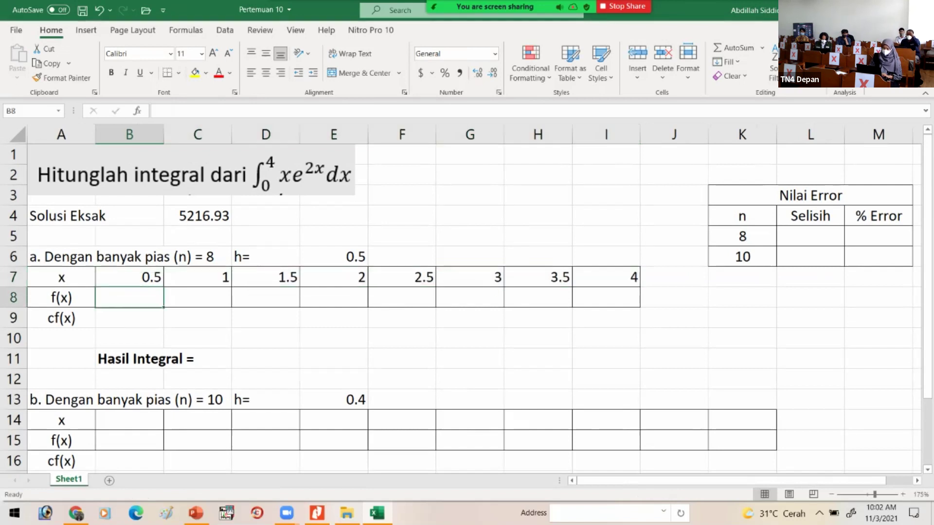
type("=")
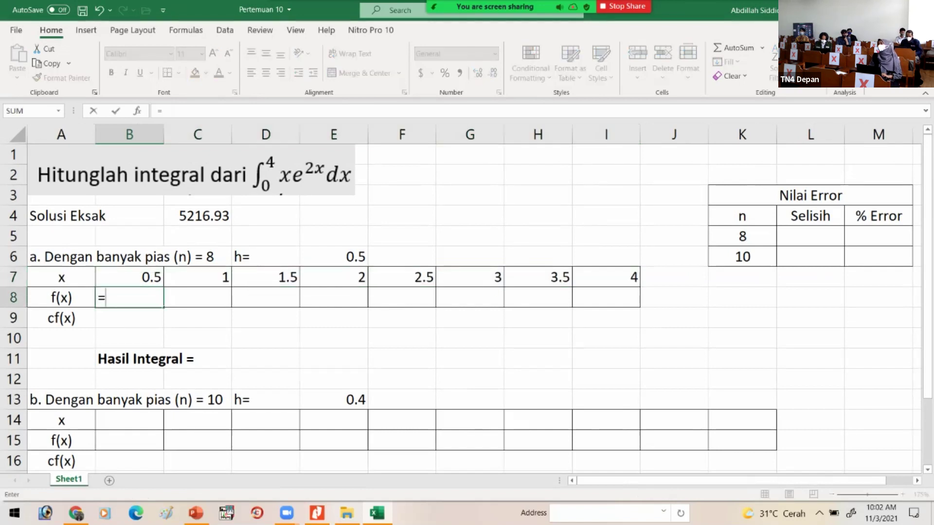
key("Up")
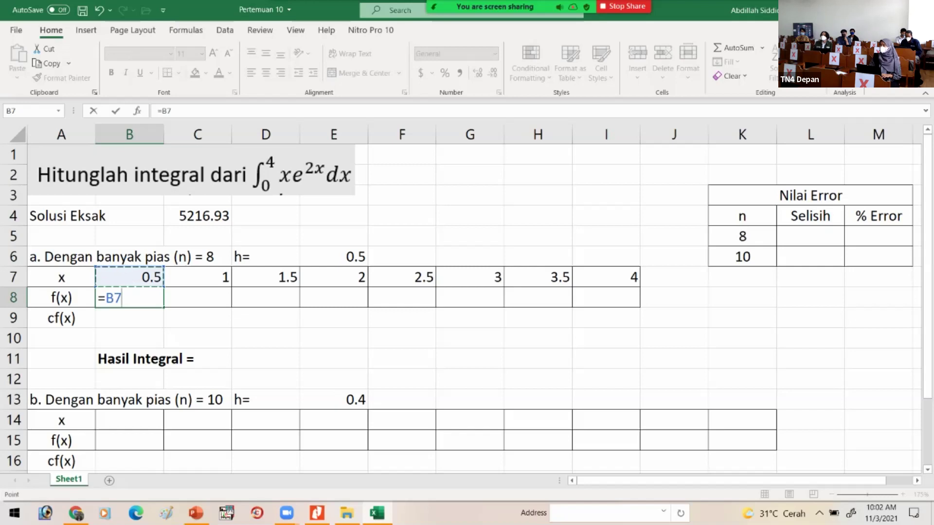
type("*(")
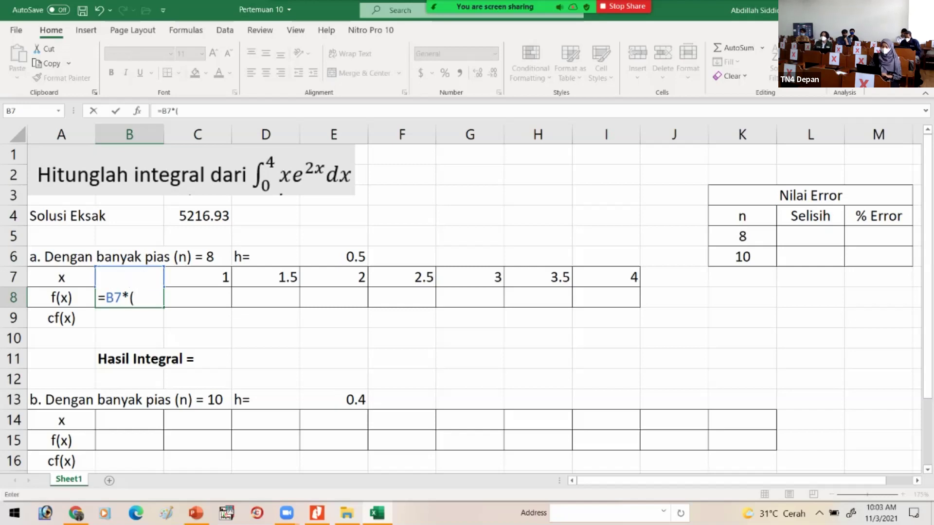
type("exp")
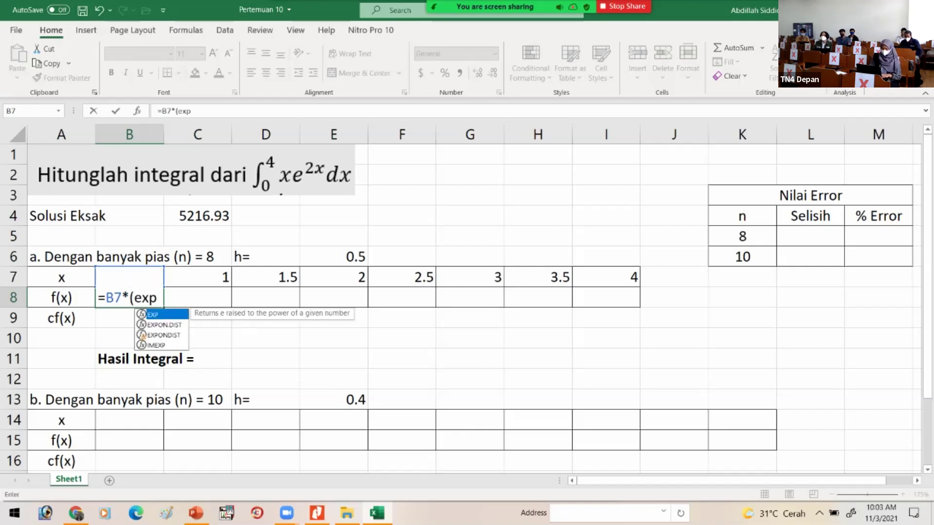
type("(")
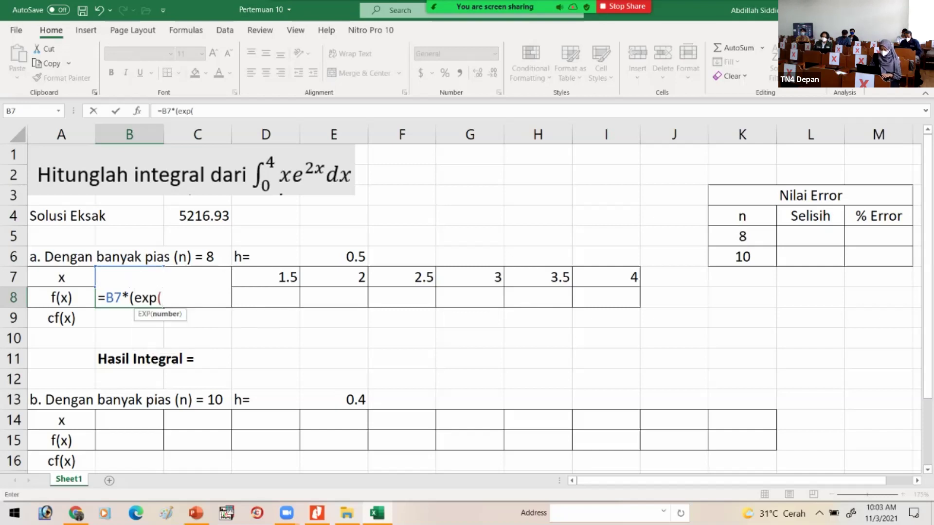
type("2*")
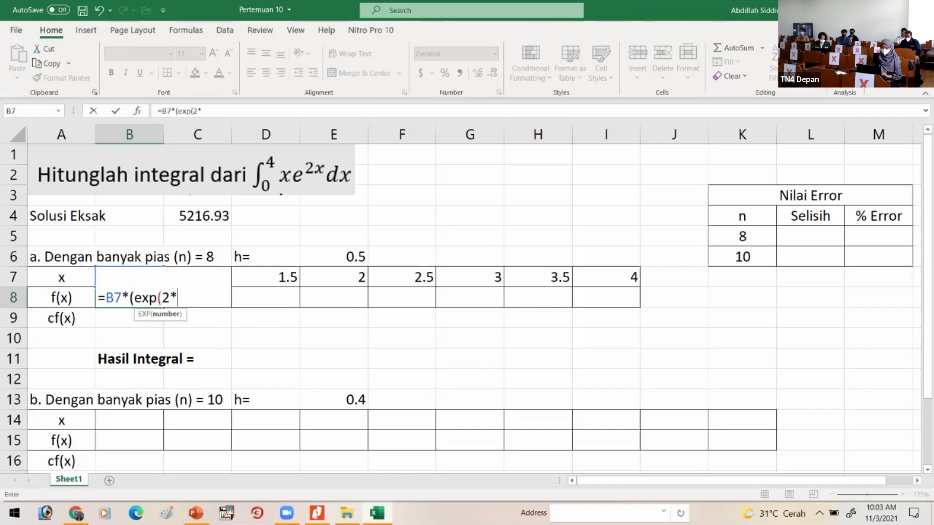
type("B7")
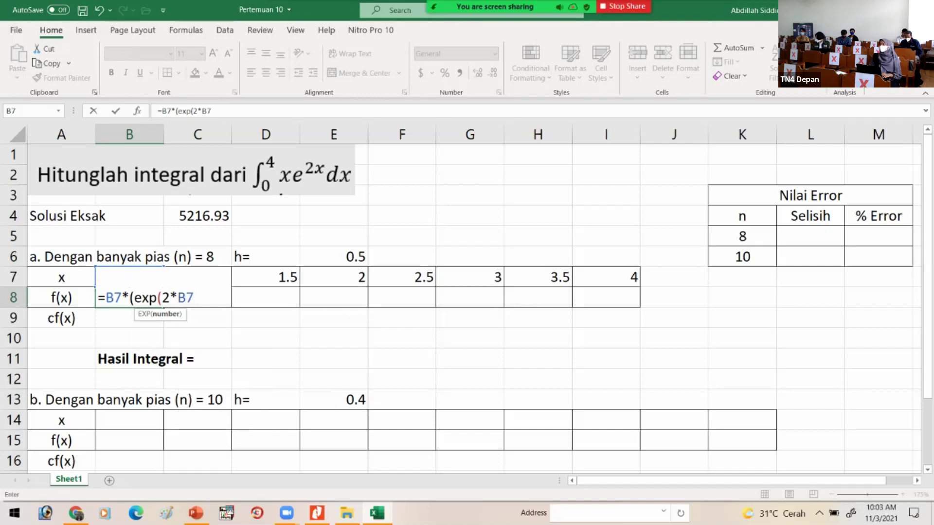
type(") ")
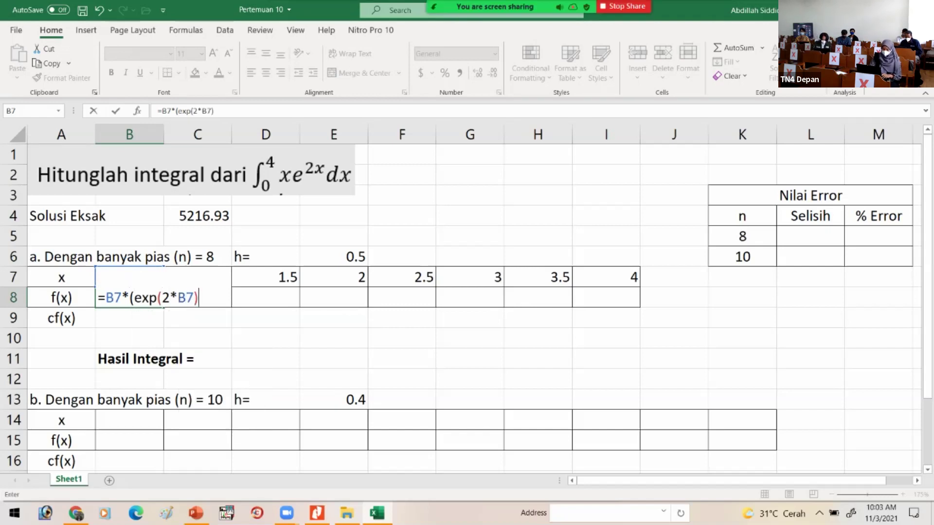
type(")")
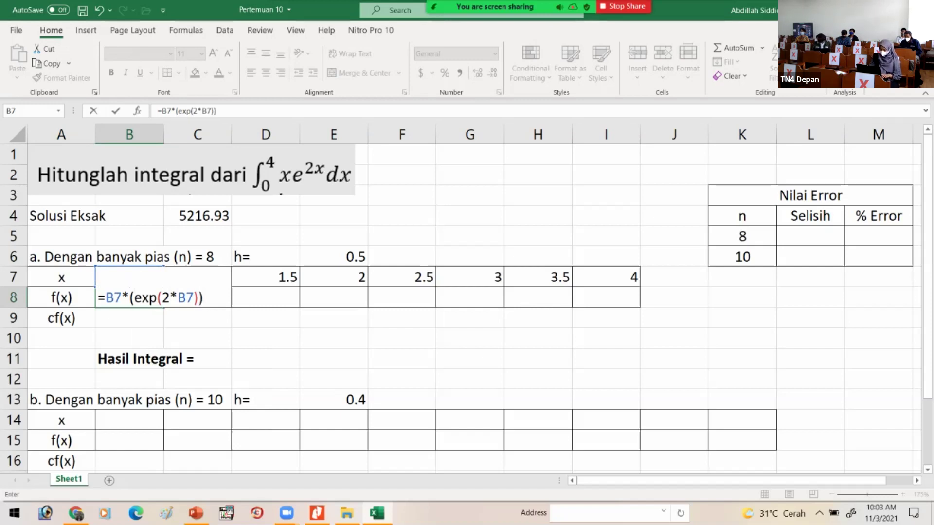
key("Return")
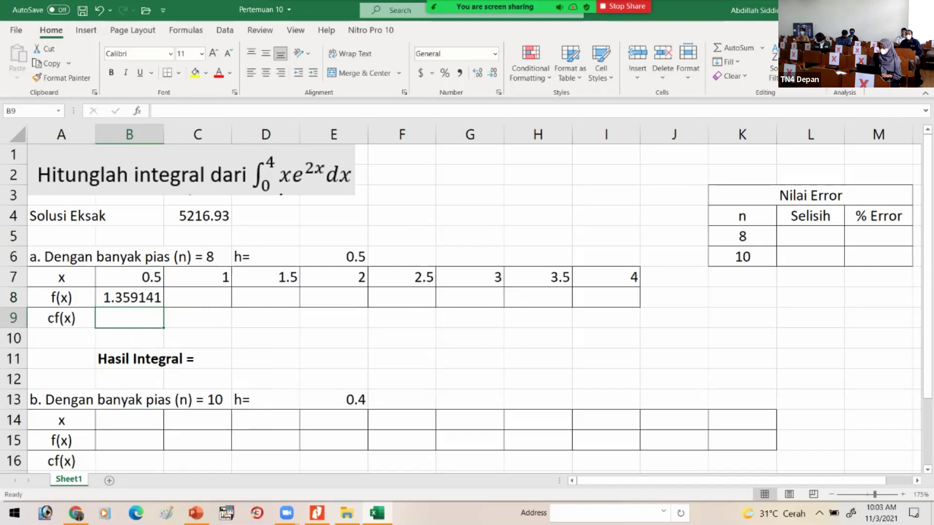
Review the f(x) formula in B8 and copy it across the row through I8
left_click(129, 298)
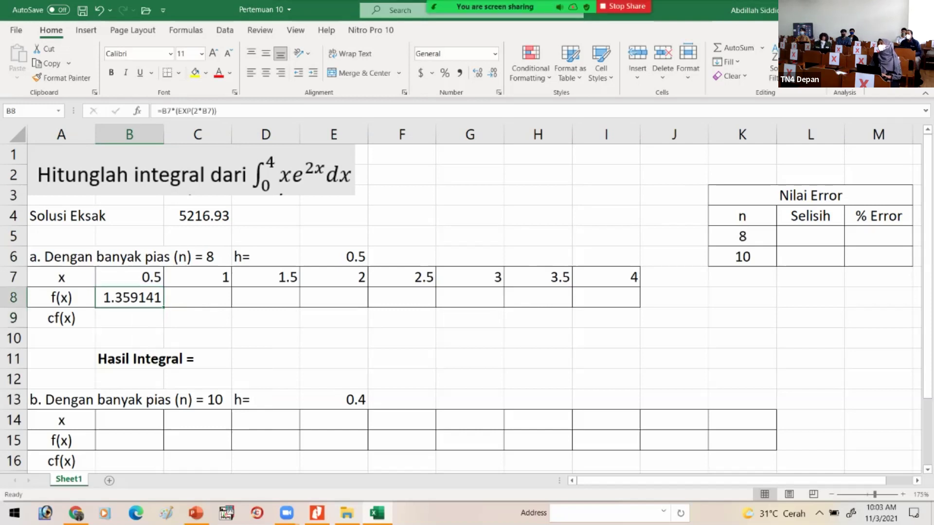
double_click(129, 297)
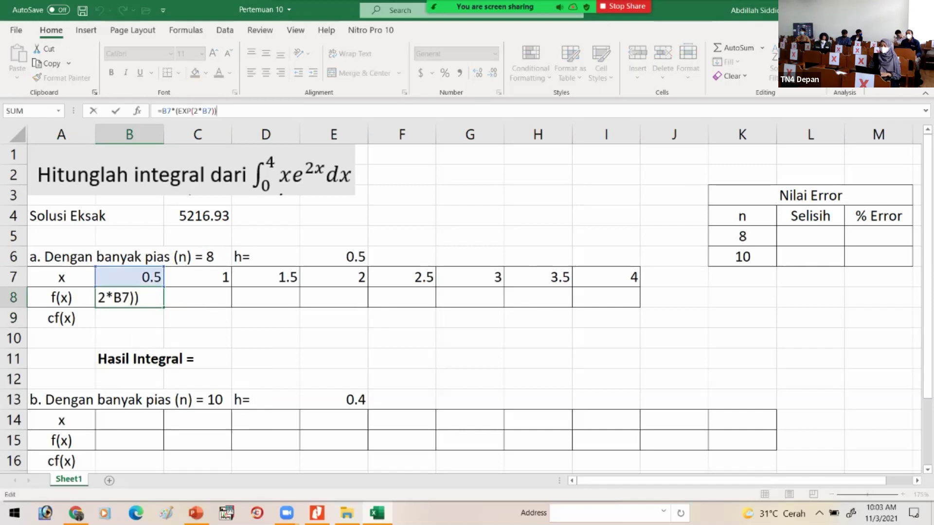
double_click(146, 297)
left_click(121, 298)
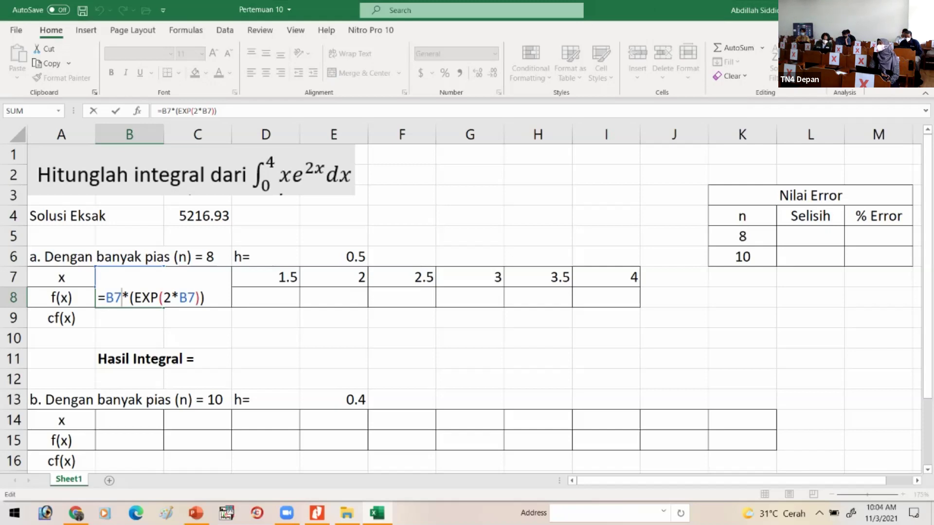
key("Return")
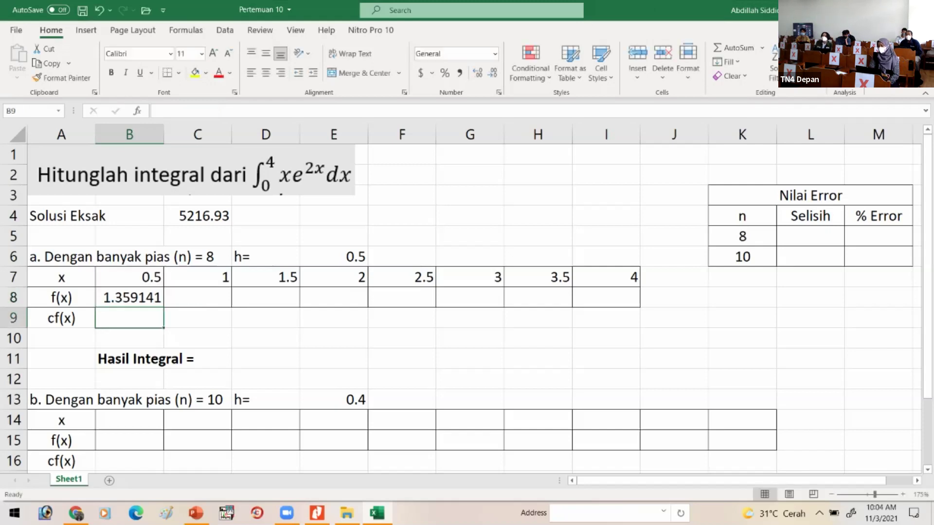
left_click(129, 298)
left_click_drag(164, 307, 640, 307)
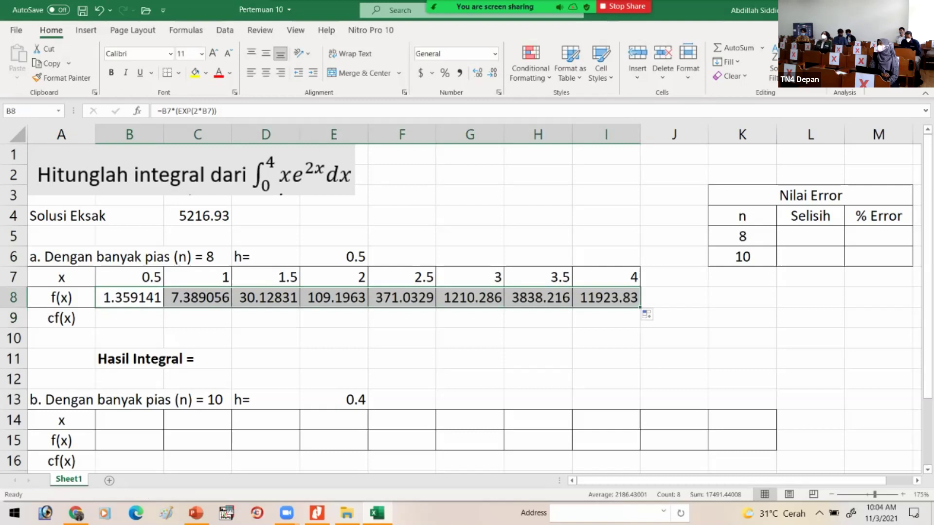
Inspect the copied f(x) formula in cell C8 and its reference to the x value above
left_click(197, 298)
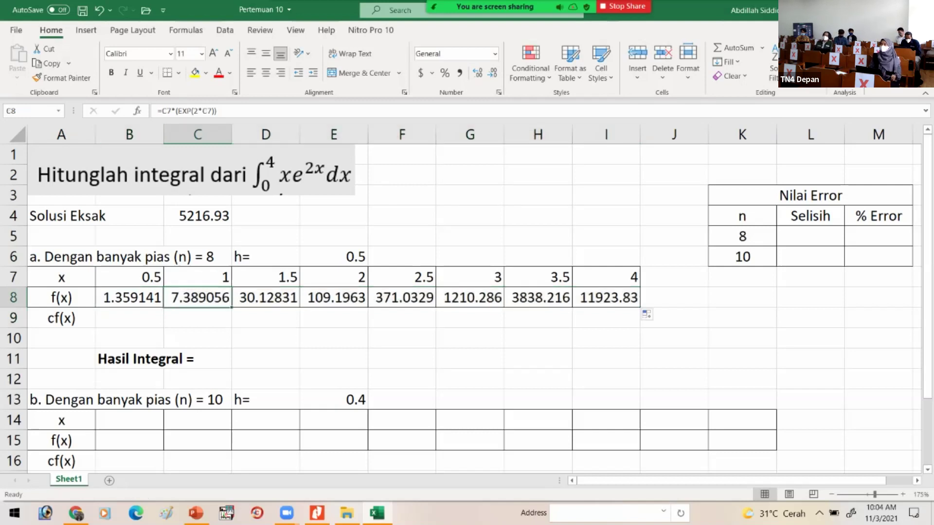
key("shift+Right")
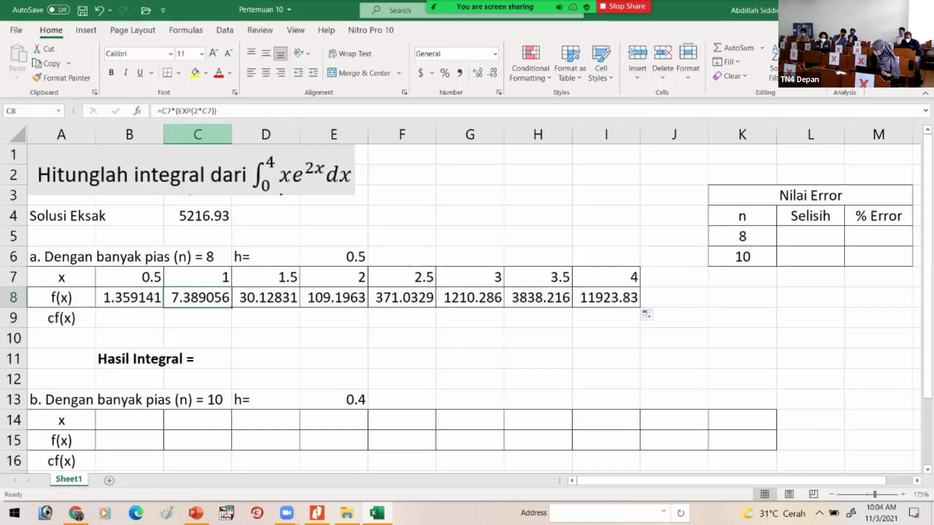
key("F2")
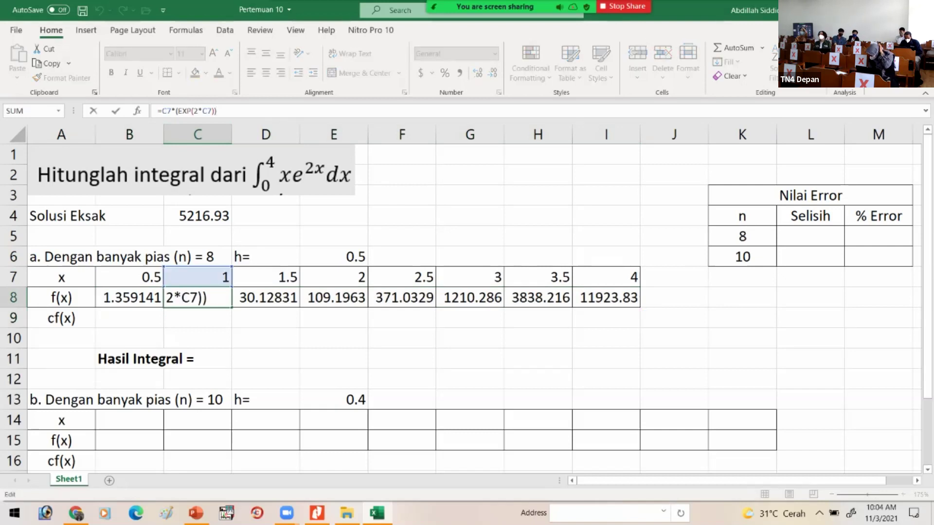
key("Escape")
Enter the formula =B8 in B9 as the first cf(x) term of the n = 8 table
left_click(130, 318)
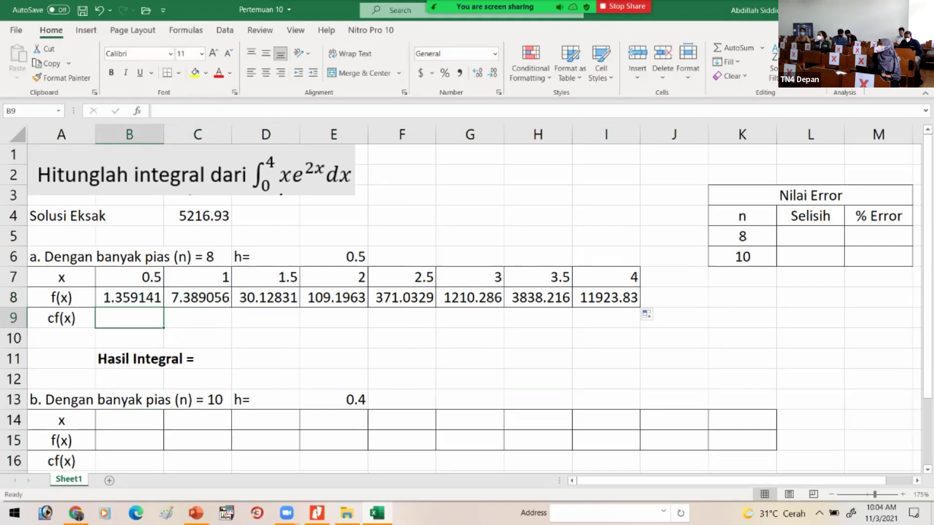
type("=")
left_click(130, 298)
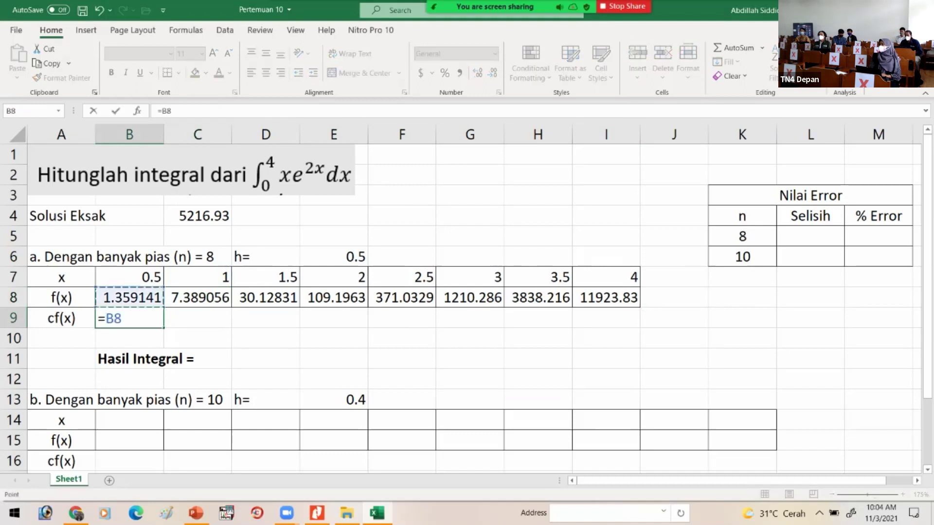
key("Return")
Enter the formula =I8 in I9 as the last cf(x) term of the n = 8 table
left_click(265, 338)
key("Right")
key("Right")
key("Right")
key("Right")
key("Right")
key("Up")
type("=")
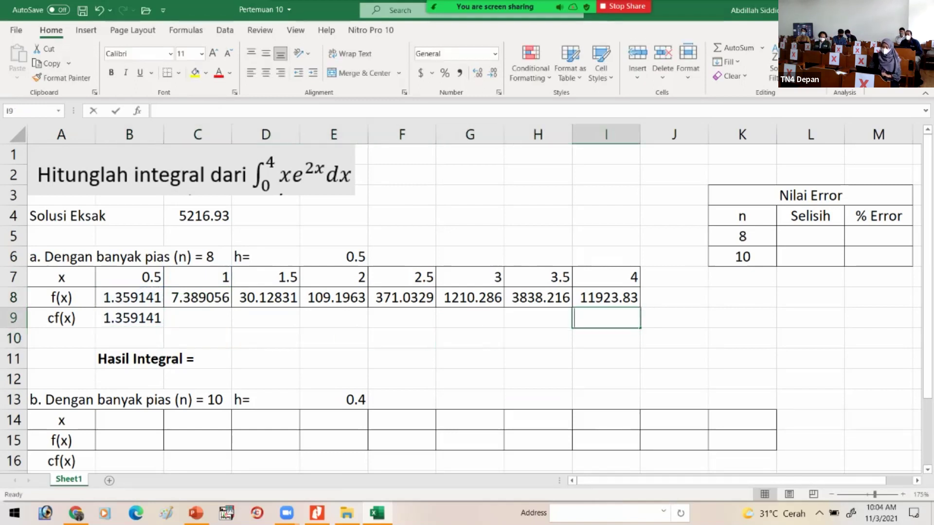
key("Up")
key("Return")
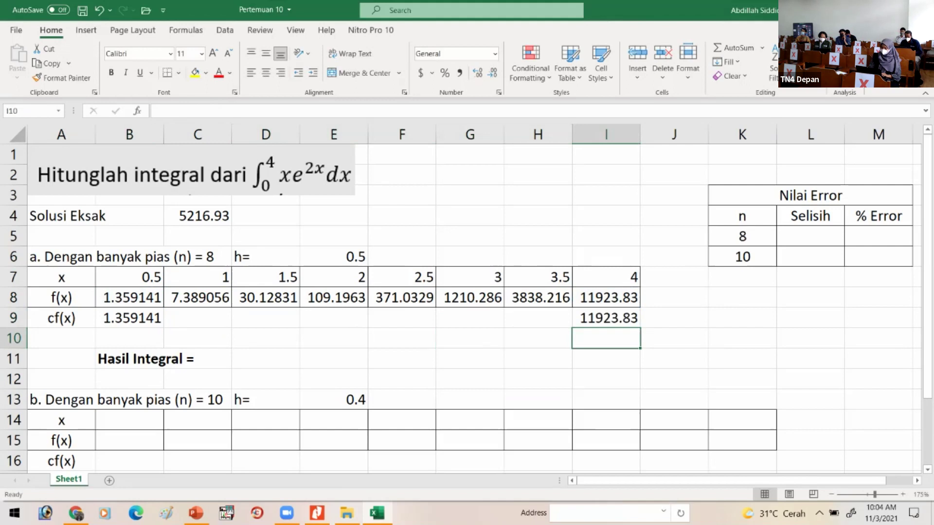
Enter the formula =C8*4 in C9 for the cf(x) term at x = 1
key("Left")
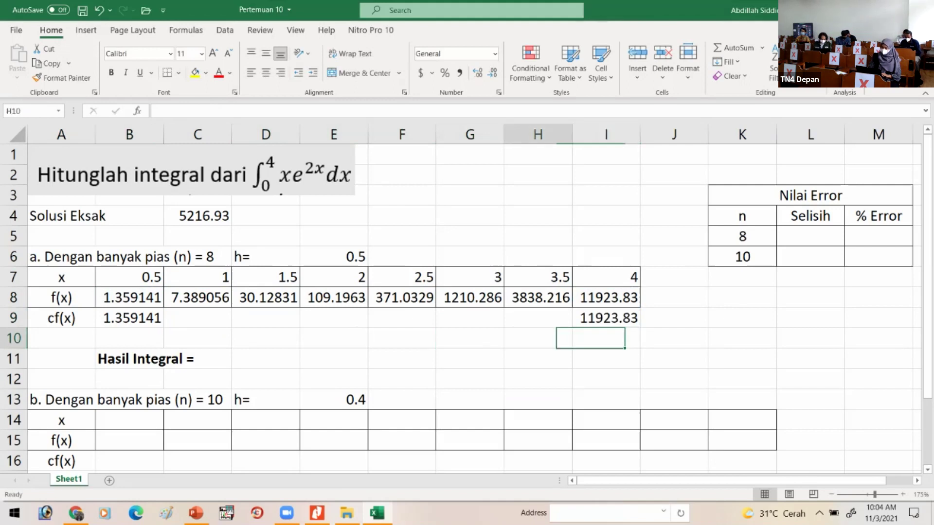
key("Left")
key("Left")
key("Left")
key("Left")
key("Left")
key("Up")
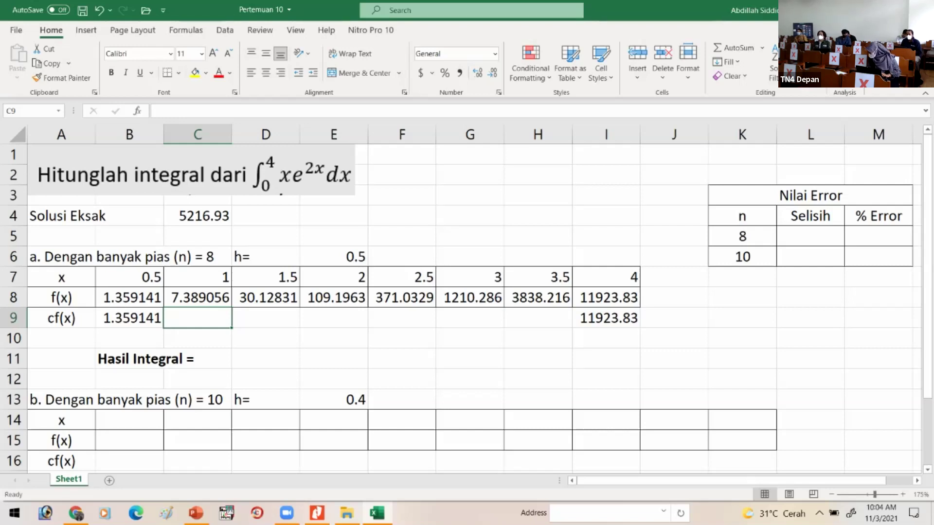
type("=")
key("Up")
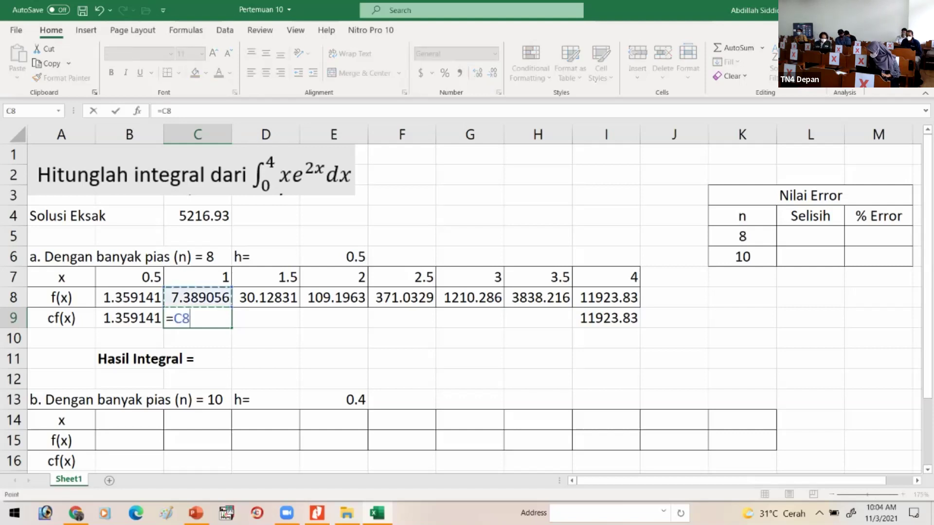
type("*4")
key("Return")
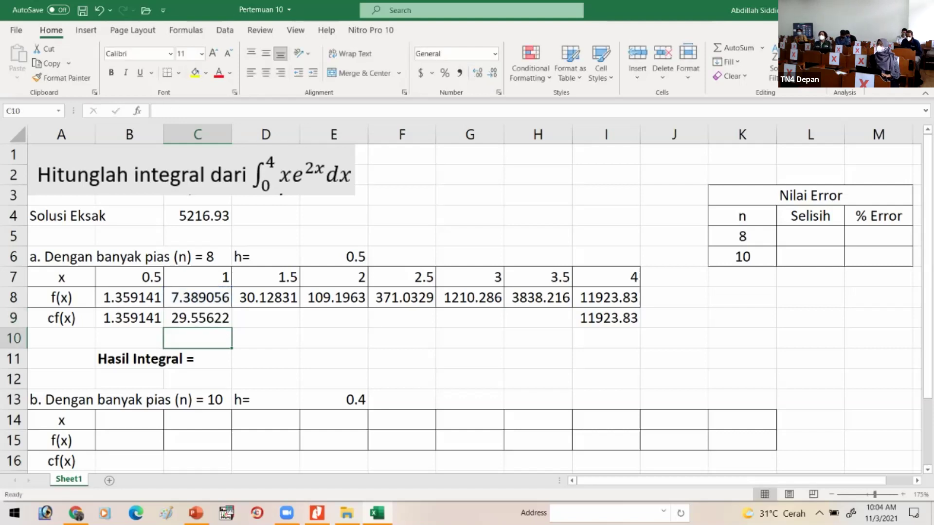
Enter the formula =D8*2 in D9 for the cf(x) term at x = 1.5
key("Right")
key("Up")
key("Up")
key("Down")
type("=")
key("Up")
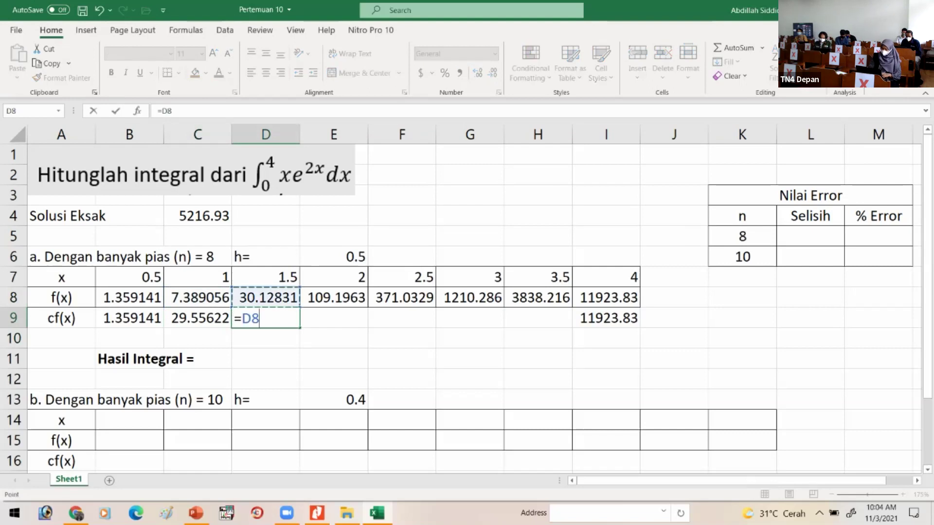
type("*2")
key("Return")
Enter the formula =E8*4 in E9 for the cf(x) term at x = 2
key("Right")
key("Up")
type("=")
key("Up")
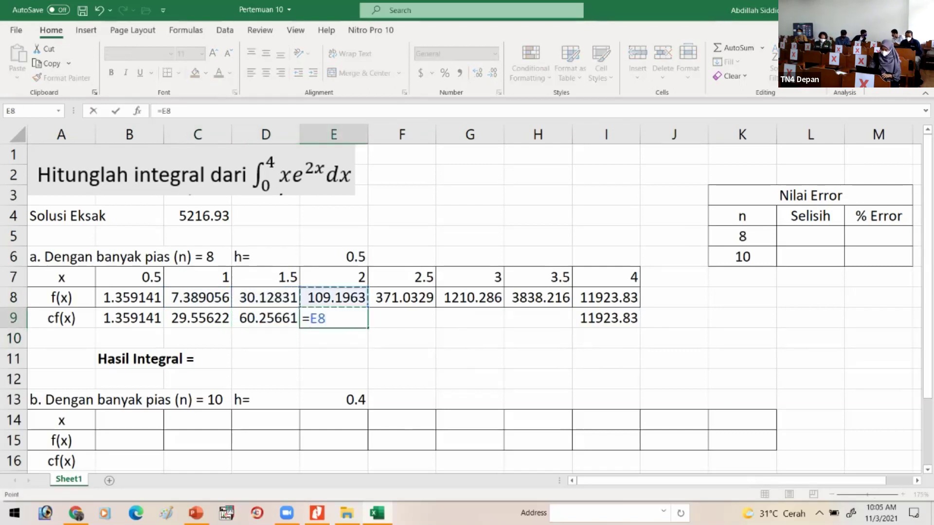
type("*4")
key("Return")
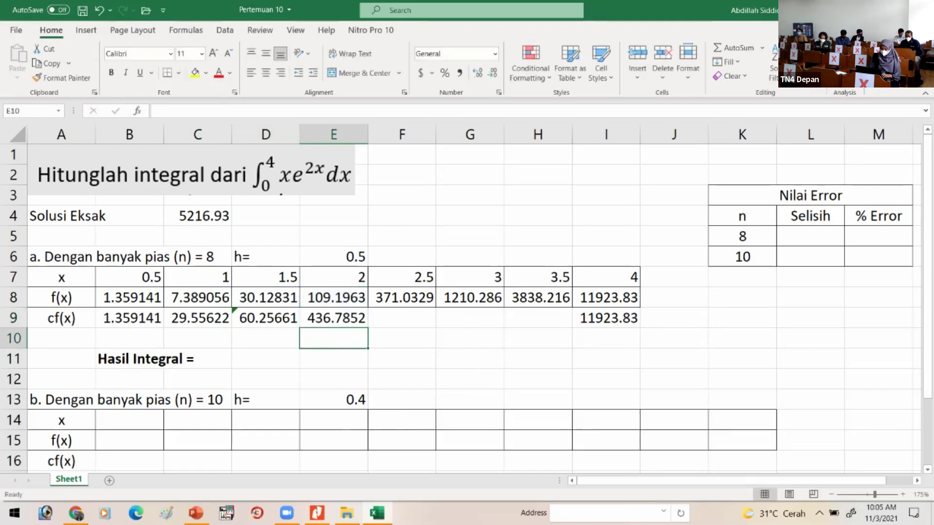
Enter the formula =F8*2 in F9 for the cf(x) term at x = 2.5
key("Right")
key("Up")
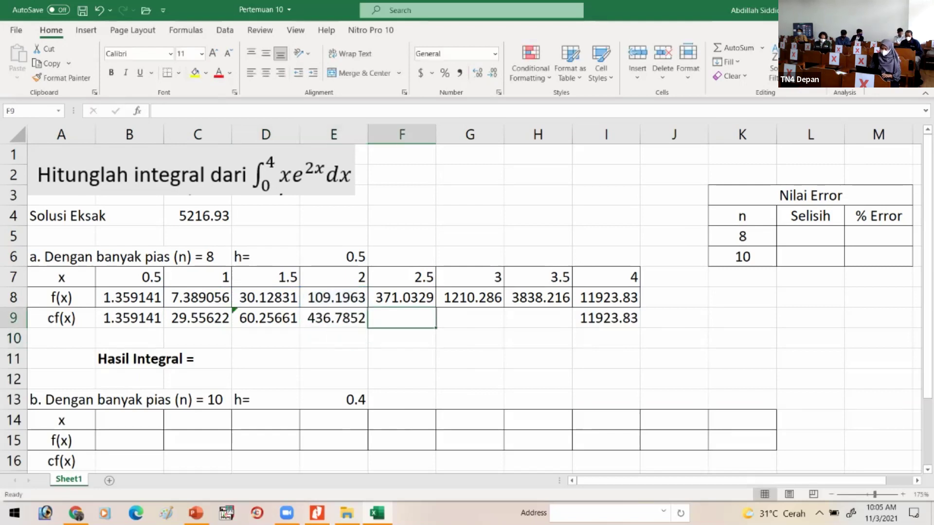
type("=")
key("Up")
type("*2")
key("Return")
Enter the formula =G8*4 in G9 for the cf(x) term at x = 3
key("Right")
key("Up")
type("=")
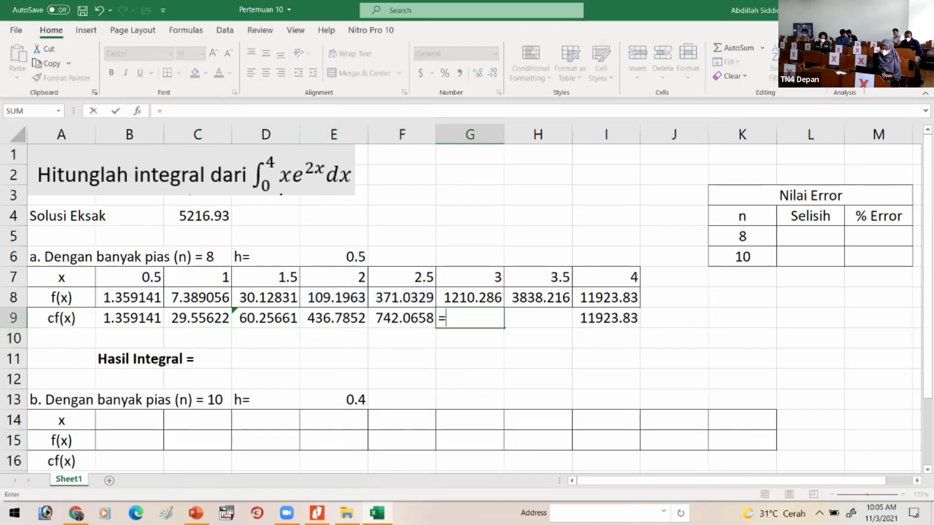
key("Up")
type("*4")
key("Return")
Enter the formula =H8*2 in H9 for the cf(x) term at x = 3.5
key("Right")
key("Up")
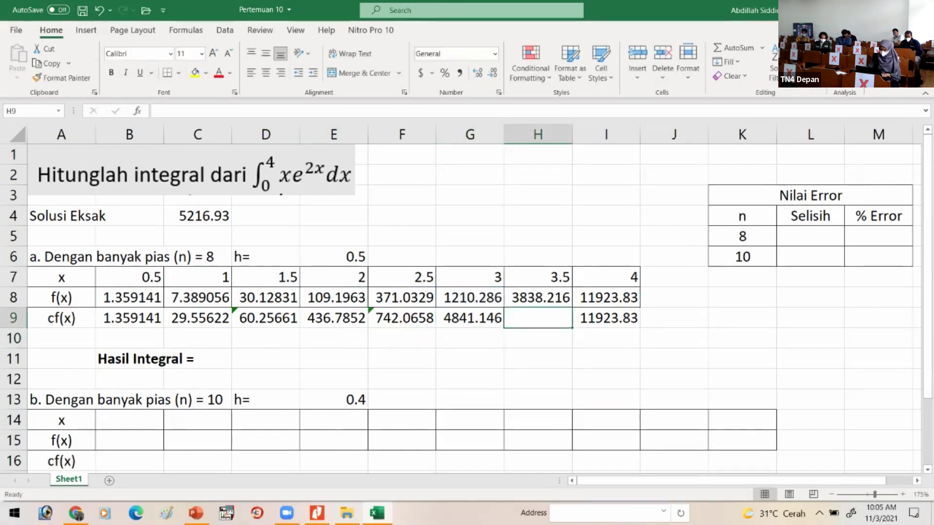
type("=")
key("Up")
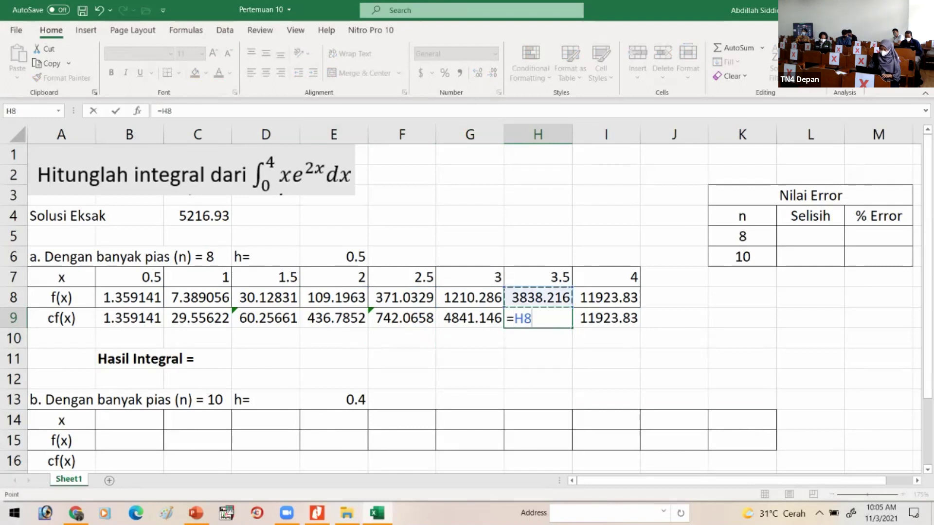
type("*2")
key("Return")
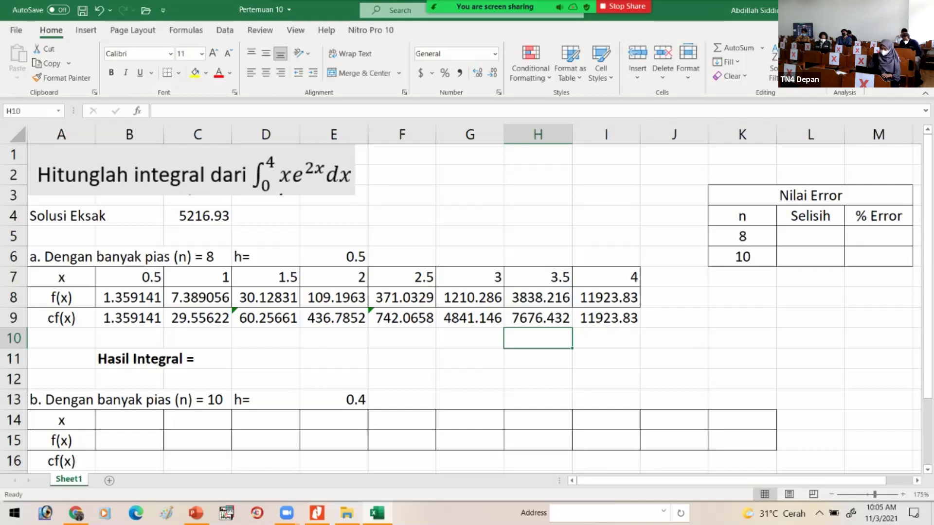
Consult the Simpson 1/3 formula for multiple segments on slide 5 in PowerPoint and return to the Excel workbook
left_click(195, 513)
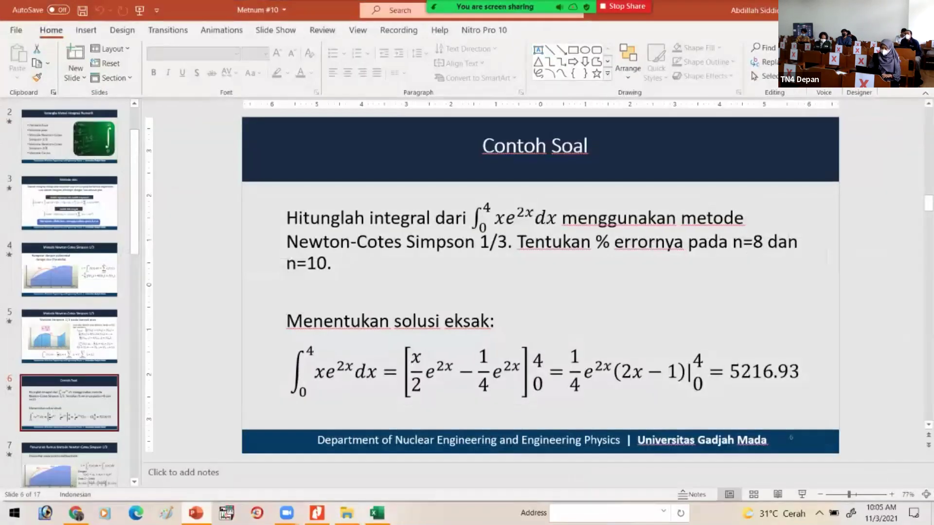
left_click(69, 337)
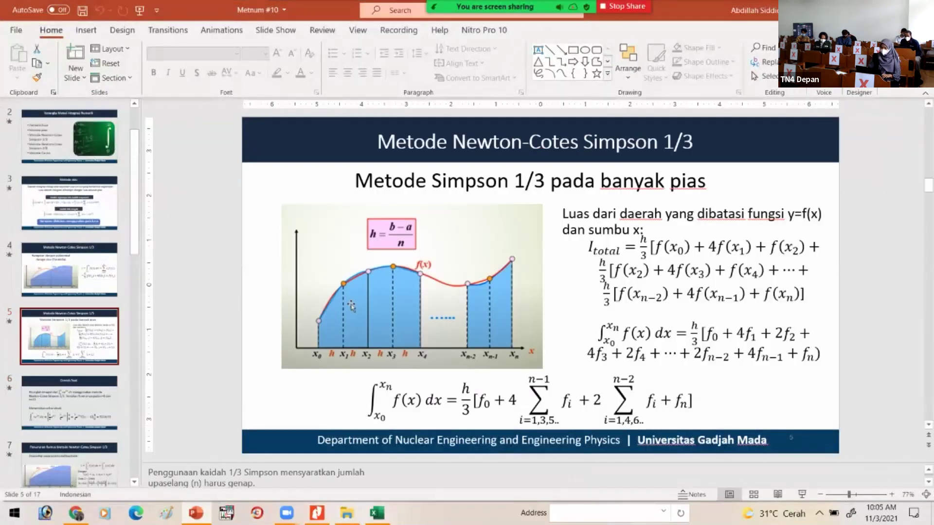
key("alt+Tab")
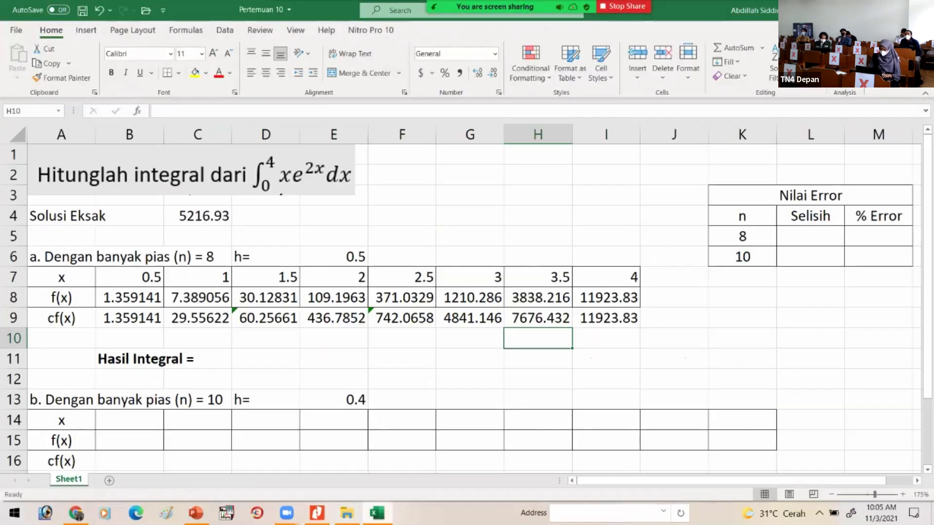
Calculate the n = 8 integral result in D11 with the formula =(E6/3)*SUM(B9:I9)
left_click(265, 358)
type("=")
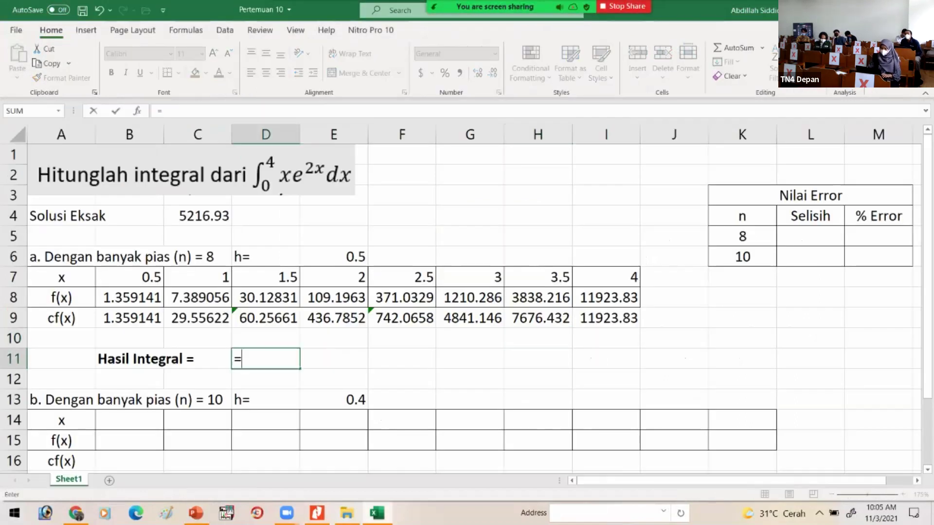
left_click(334, 257)
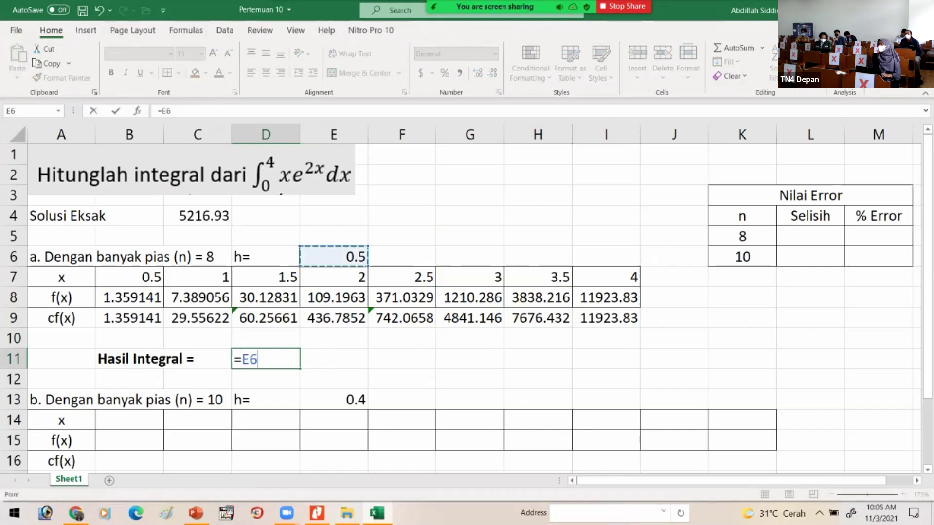
type("/3)")
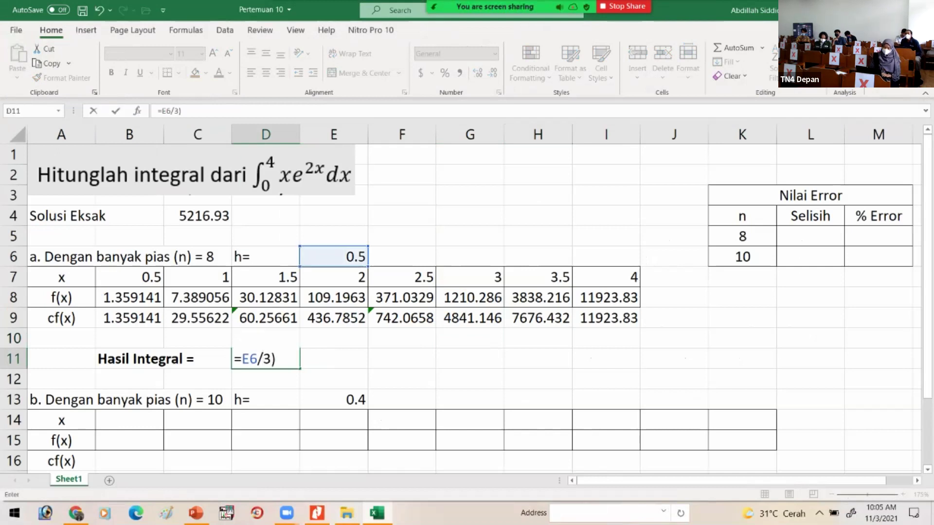
left_click(242, 359)
type("(E6/3)")
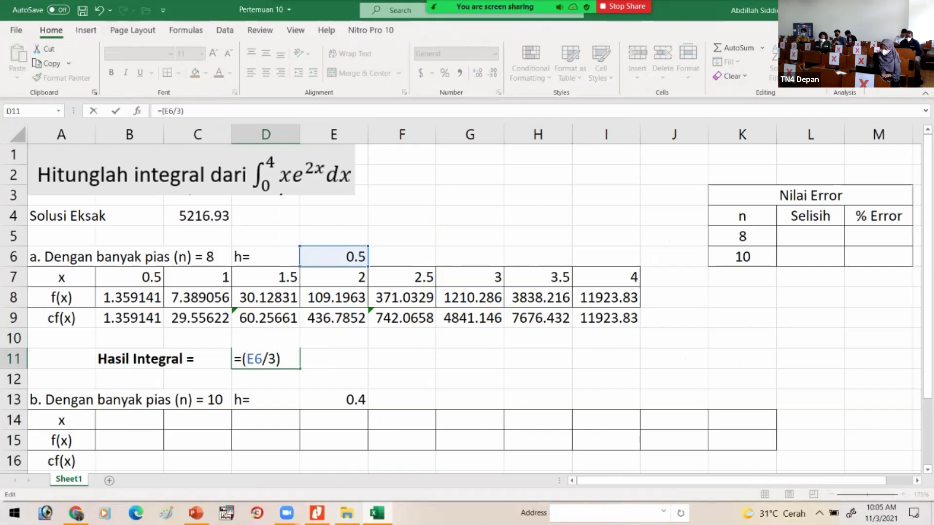
type("*s")
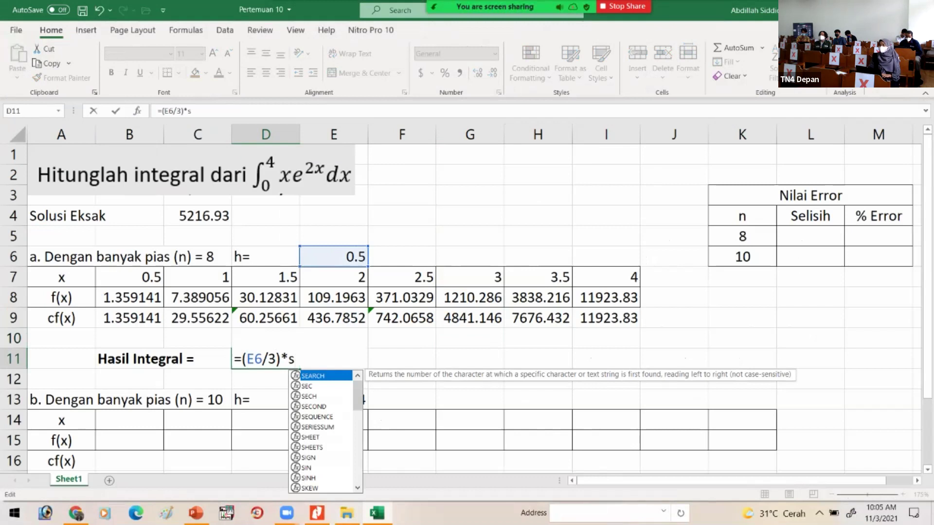
type("um(")
left_click_drag(132, 318, 607, 319)
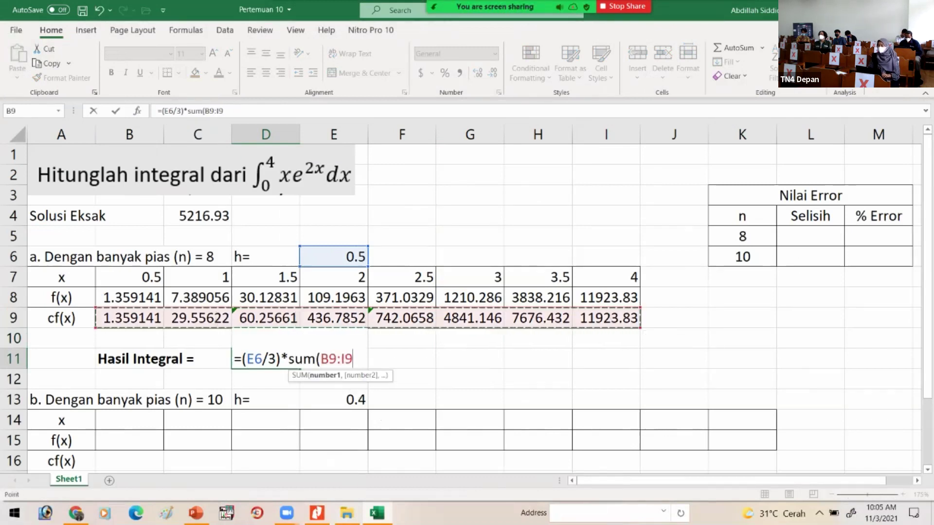
key("Return")
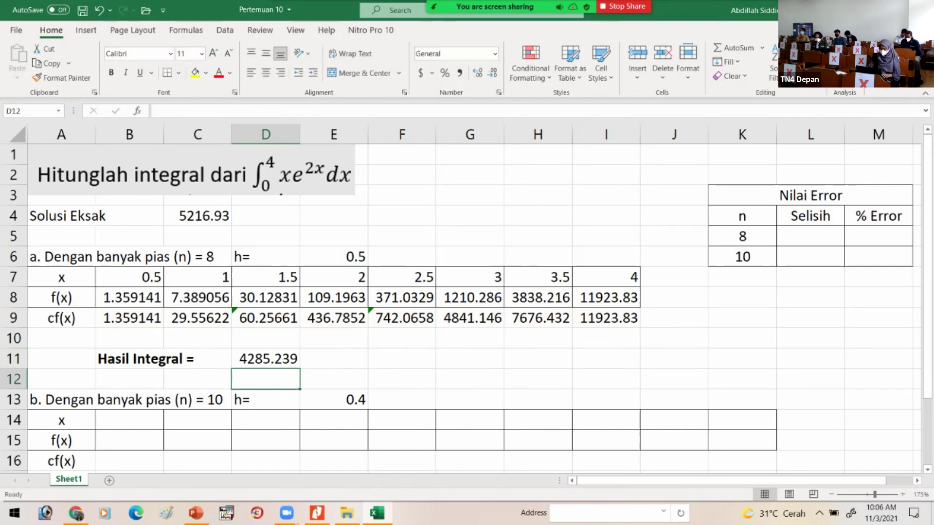
Check the formulas in D11 and C9 of the Excel sheet against the Simpson 1/3 slide in PowerPoint
left_click(266, 359)
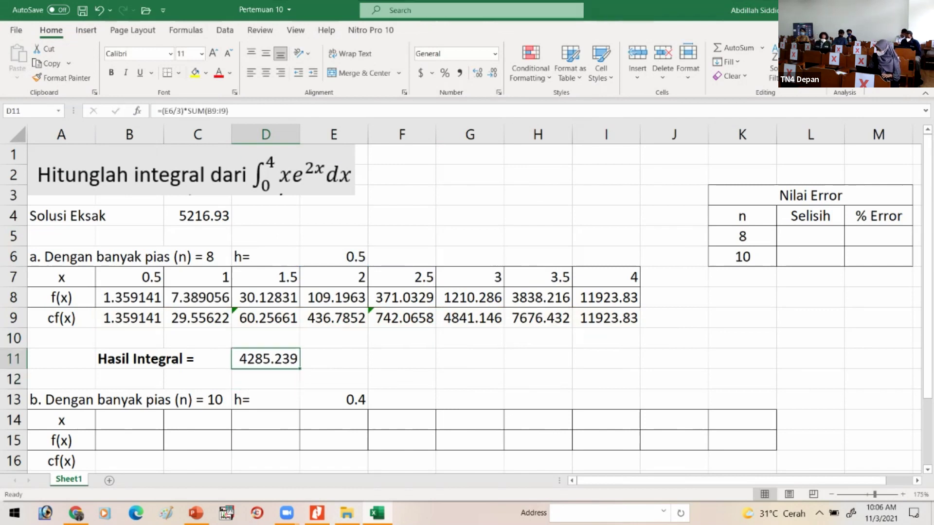
left_click(76, 513)
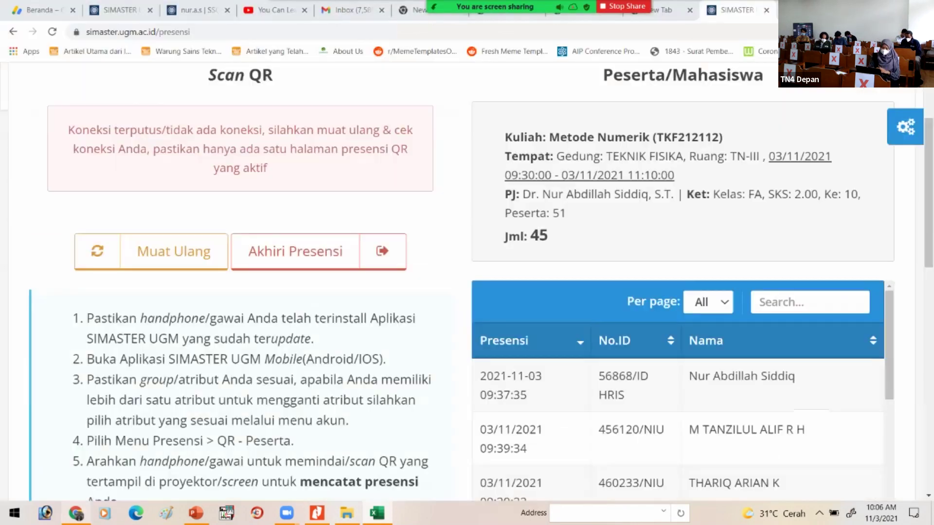
left_click(76, 513)
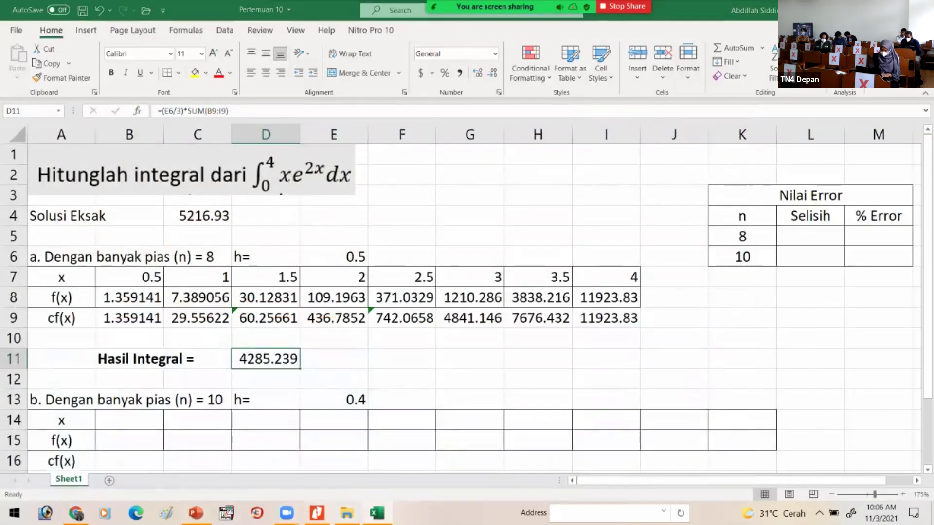
left_click(196, 513)
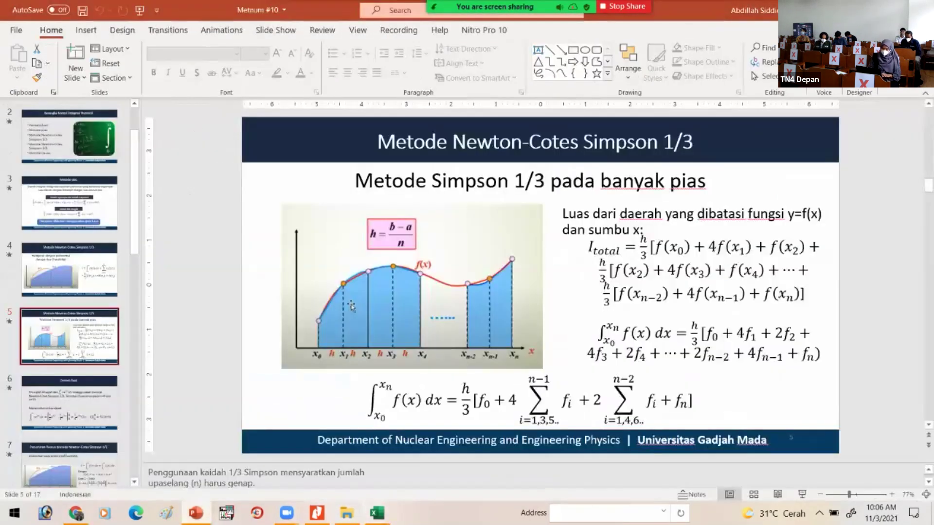
left_click(377, 512)
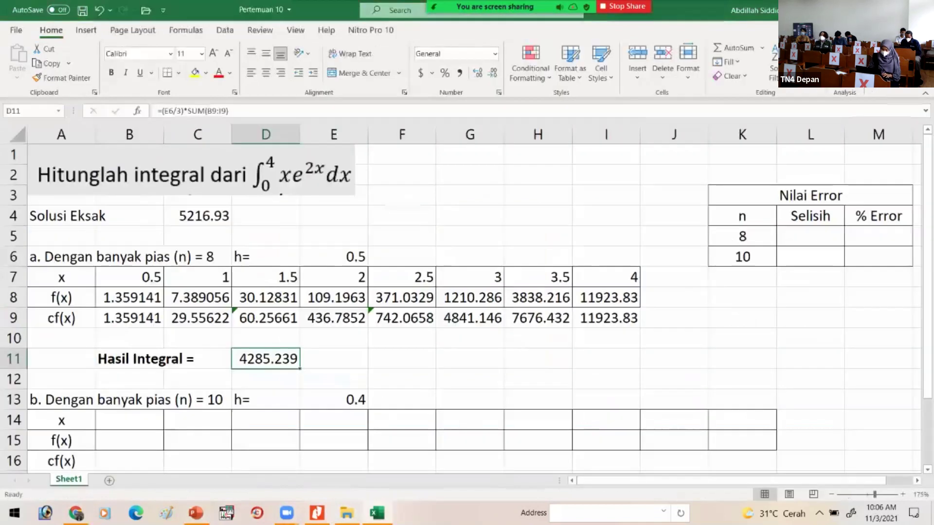
left_click(197, 318)
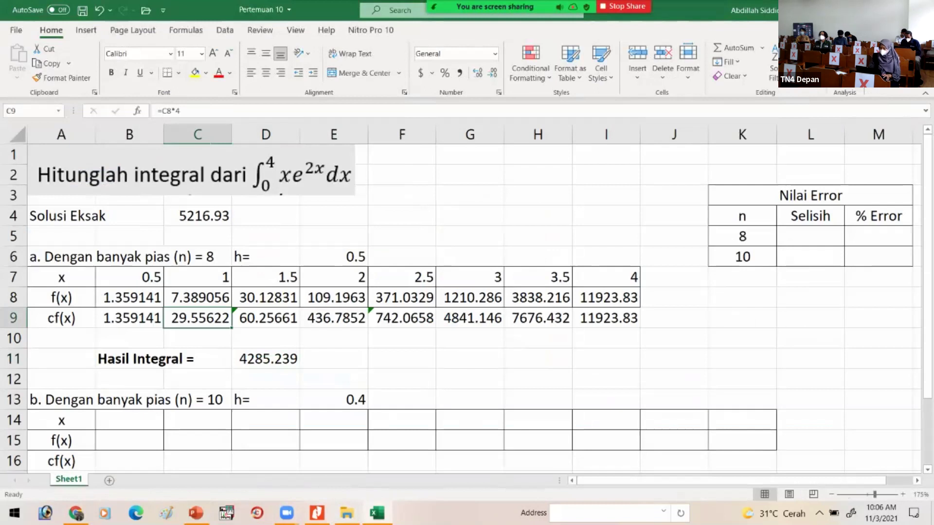
Compare the cf(x) formulas from C9 to I9 in Excel with the multi-segment Simpson 1/3 formula on the PowerPoint slide
left_click(196, 512)
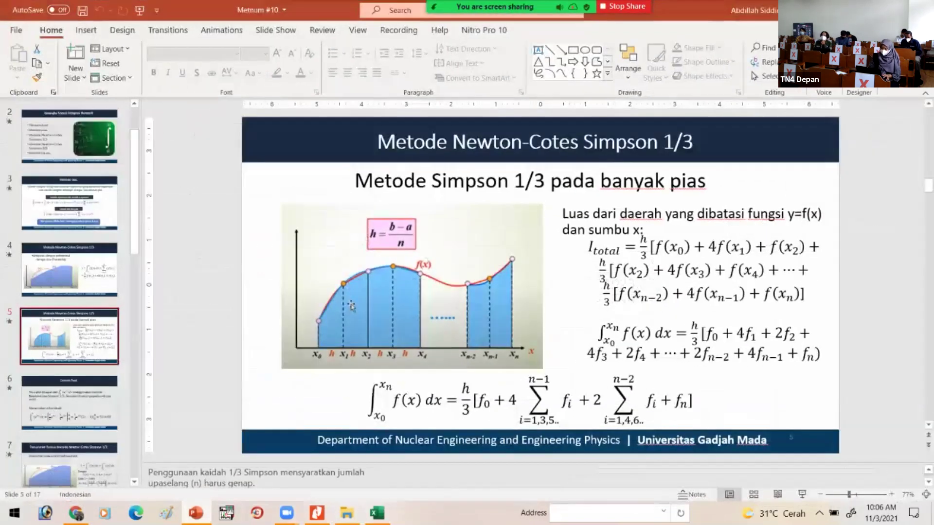
key("alt+Tab")
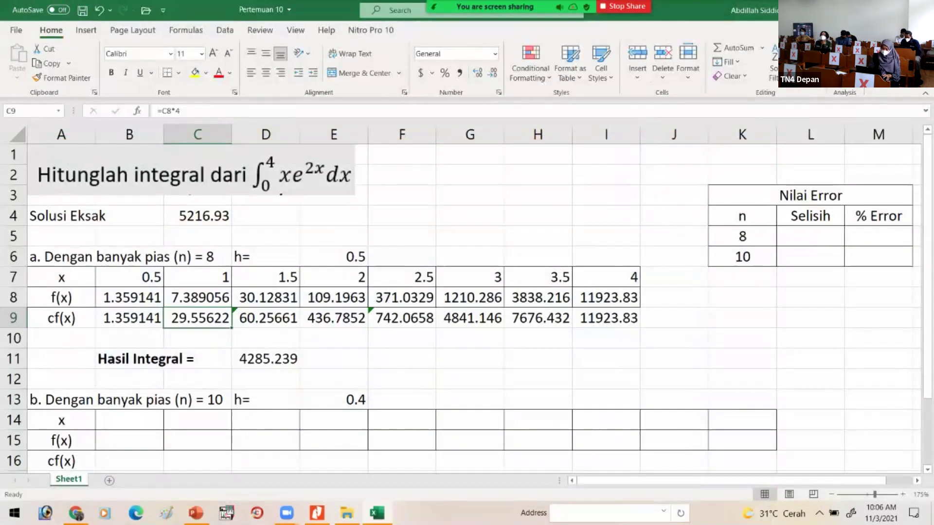
left_click(76, 512)
left_click(76, 513)
left_click(196, 513)
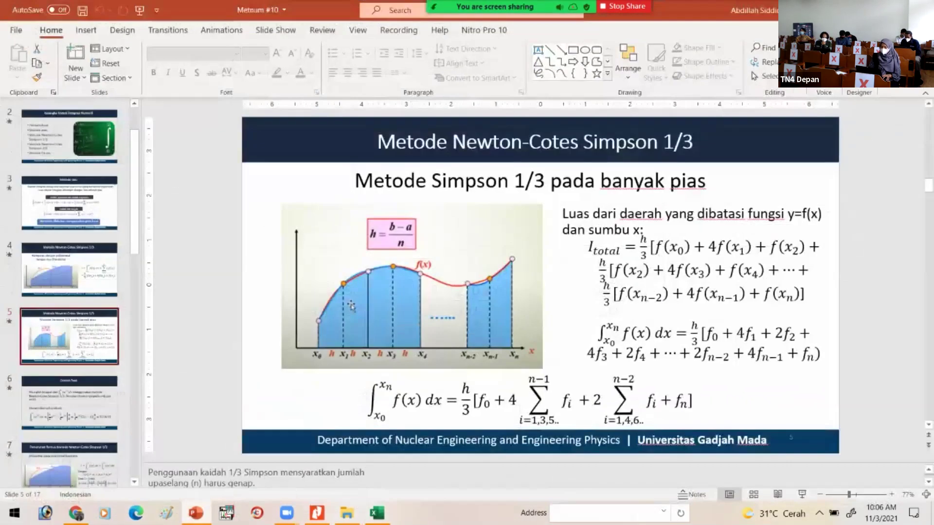
left_click(197, 512)
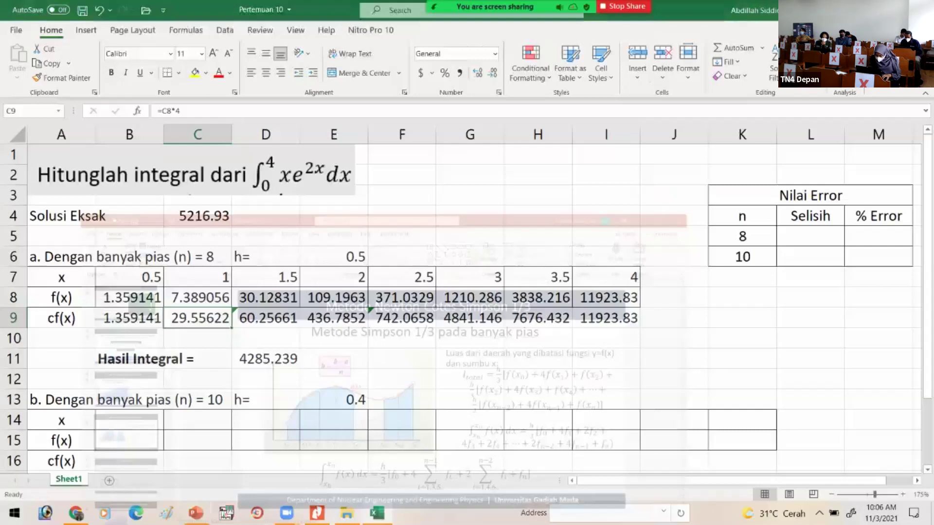
key("Right")
key("Right")
key("Right")
key("Right")
key("Right")
key("Right")
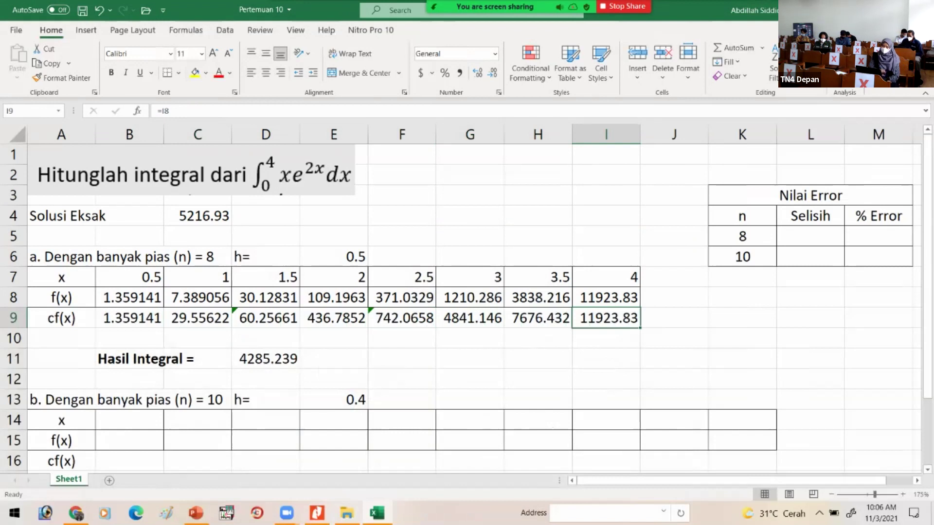
Calculate the n = 8 difference (Selisih) from the exact solution in L5 with the formula =C4-D11
left_click(810, 236)
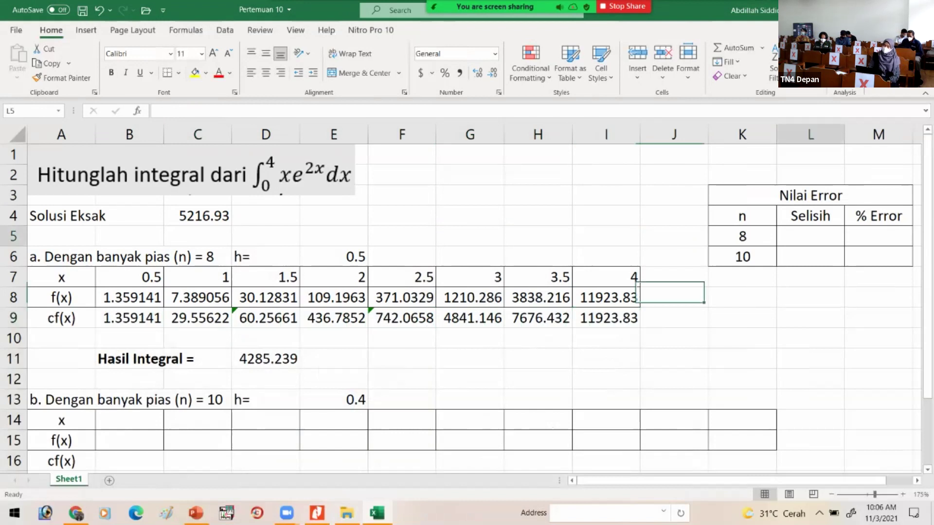
type("=")
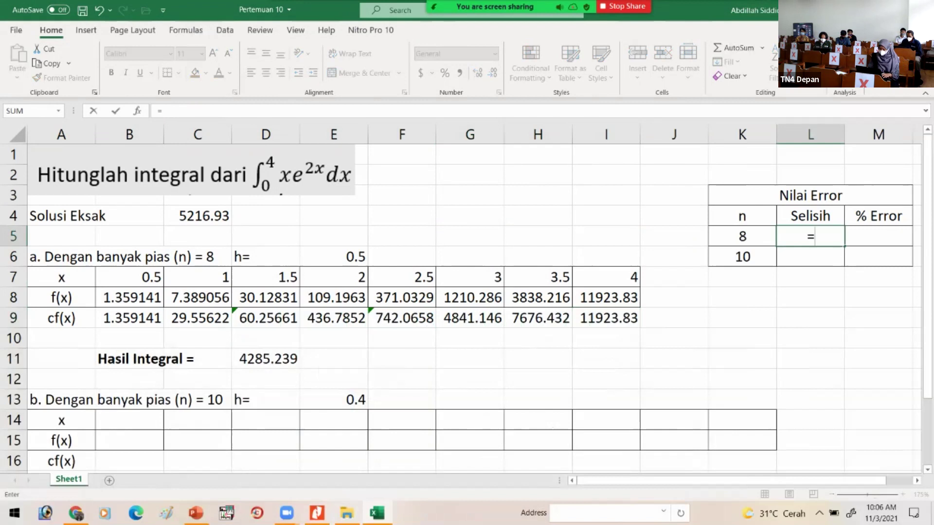
left_click(197, 216)
type("-")
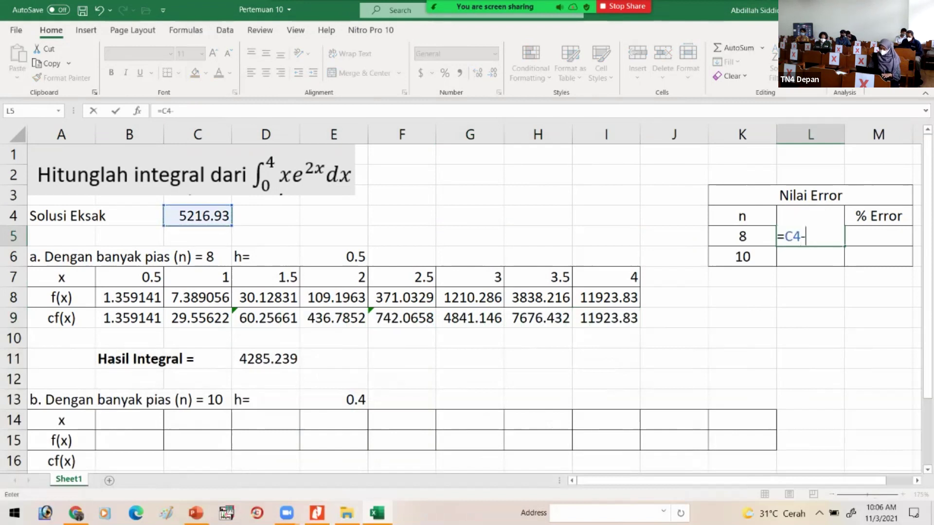
left_click(266, 359)
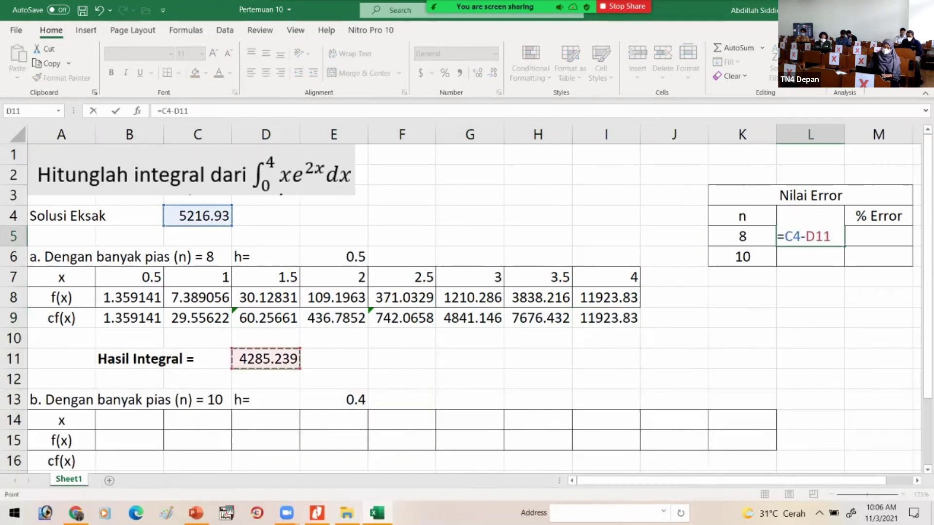
key("Return")
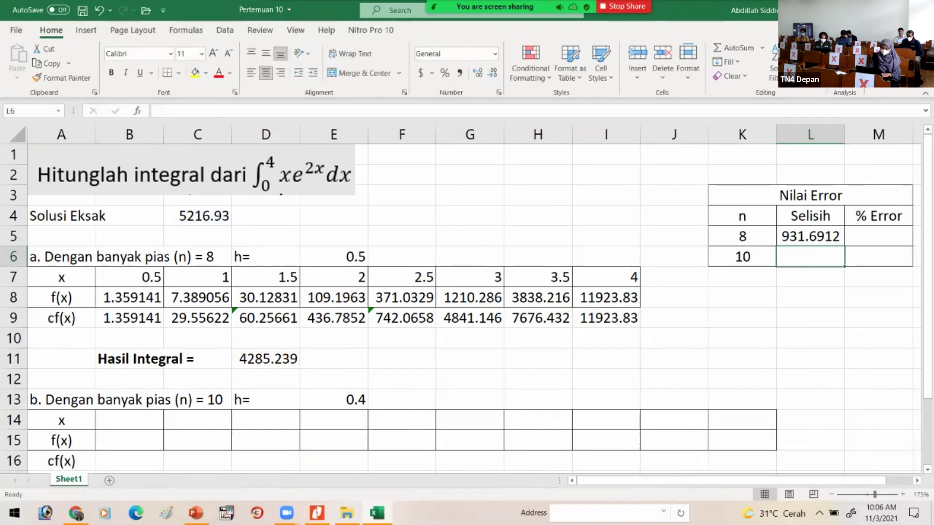
Calculate the n = 8 percentage error in M5 with the formula =(L5/C4)*100
left_click(878, 236)
type("=")
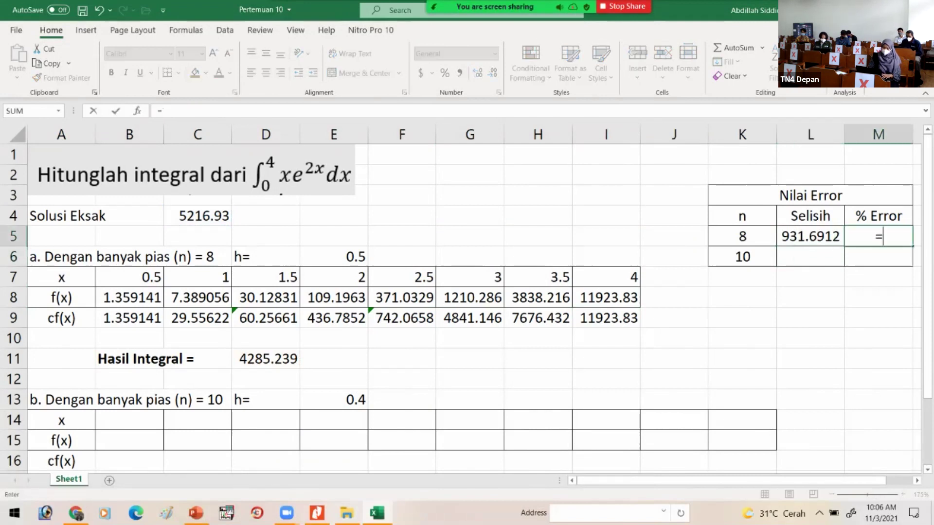
key("Left")
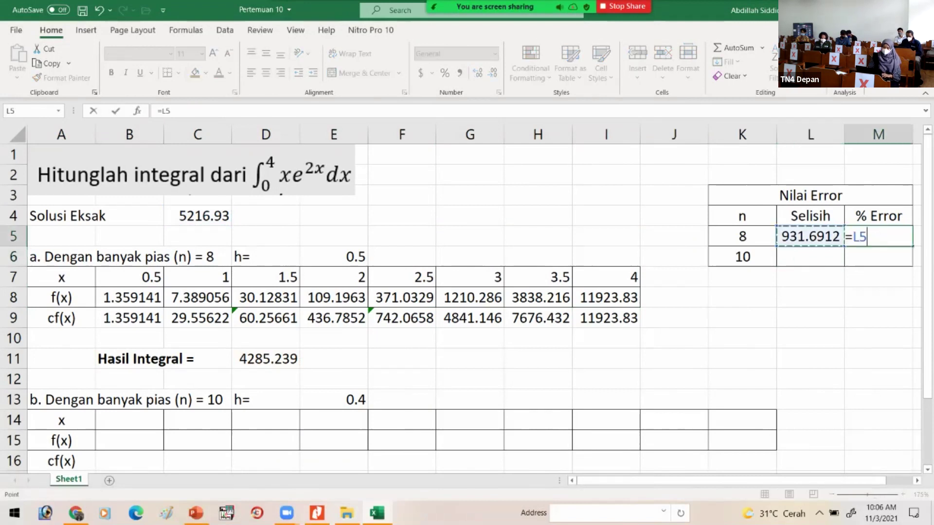
type("/")
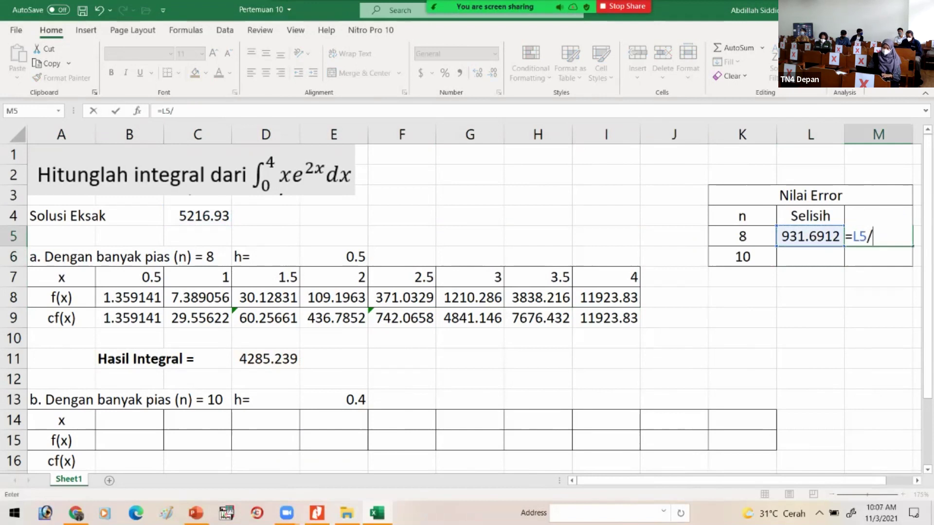
left_click(197, 216)
type(")")
left_click(852, 236)
type("*")
key("BackSpace")
type("(")
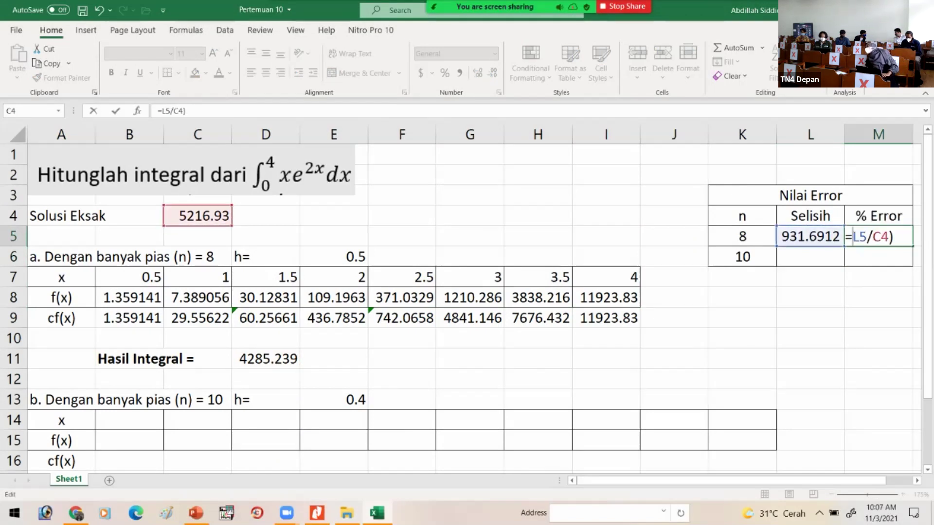
left_click(899, 237)
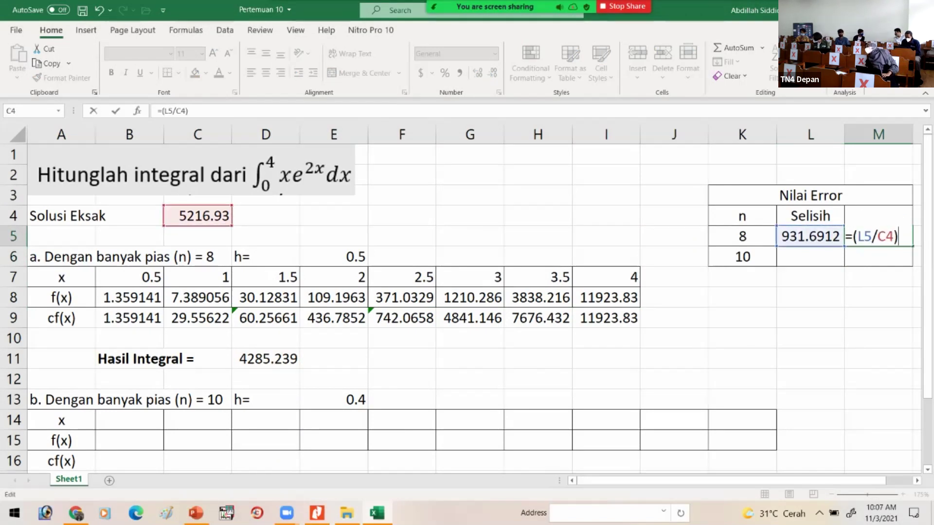
type("*100")
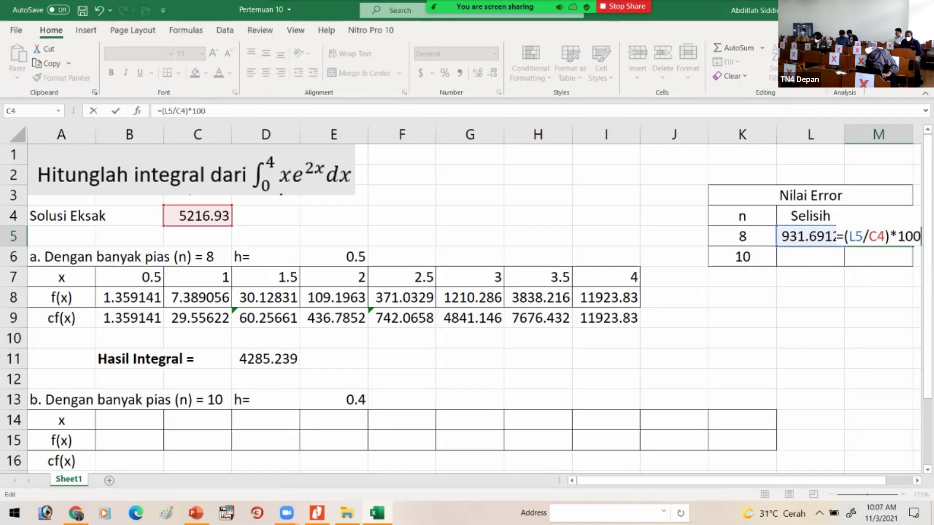
key("Return")
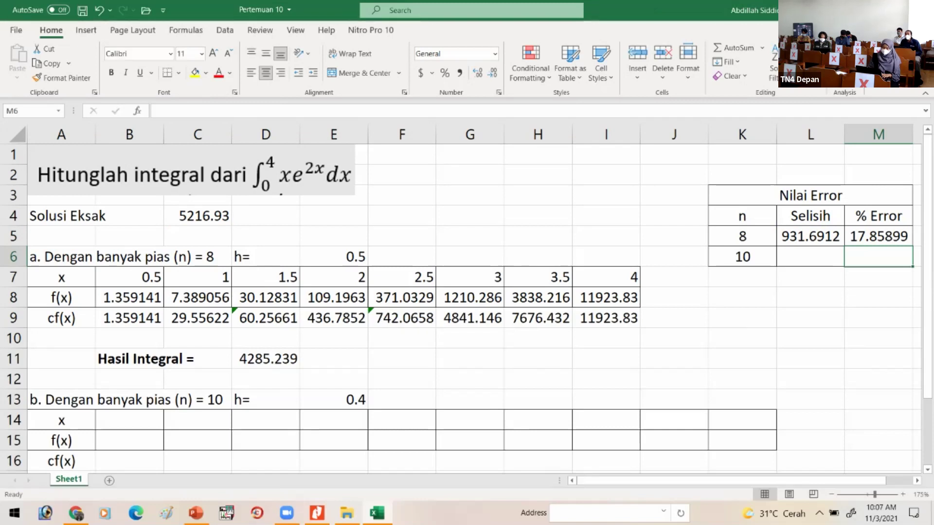
Enter x values 0.4 and 0.8 in B14 and C14 of the n = 10 table and fill the series to 4 in K14
left_click(198, 420)
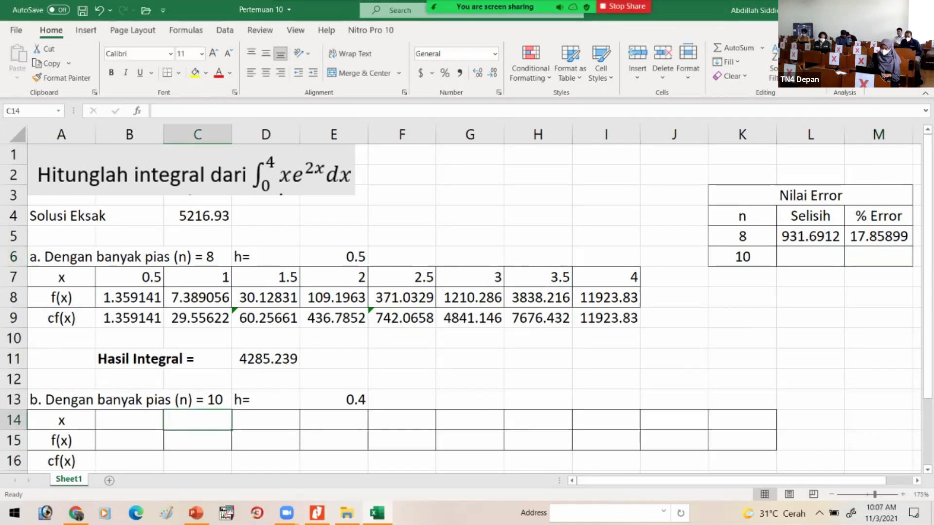
left_click(333, 399)
left_click(129, 420)
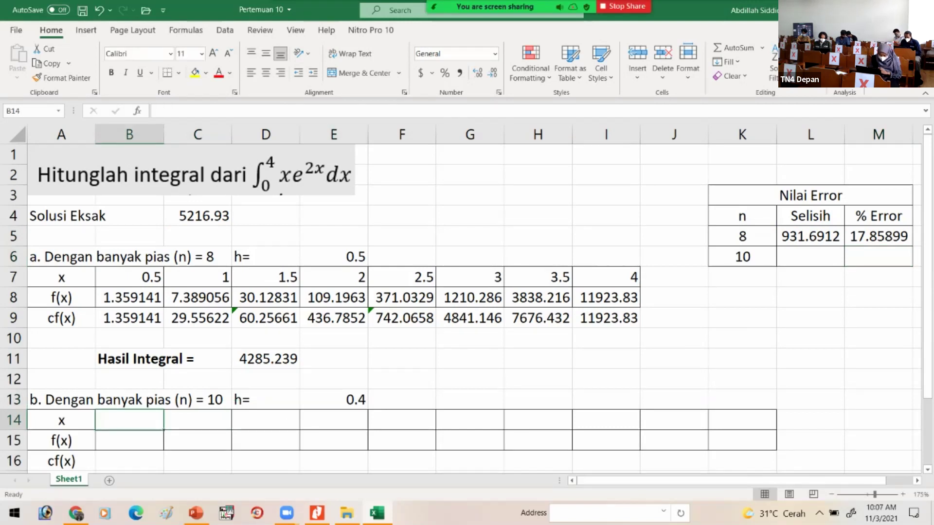
type("0.4")
key("Tab")
type("0.8")
key("Return")
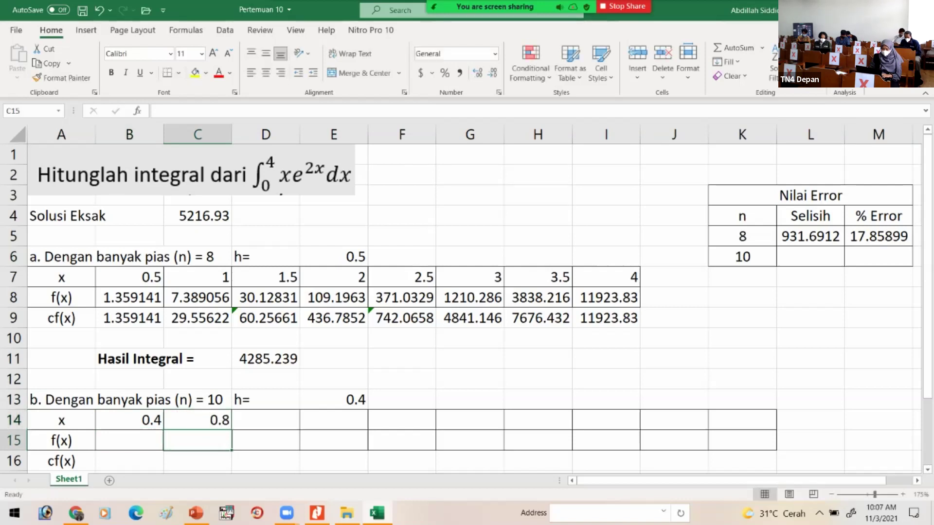
left_click(130, 420)
left_click_drag(130, 421, 759, 436)
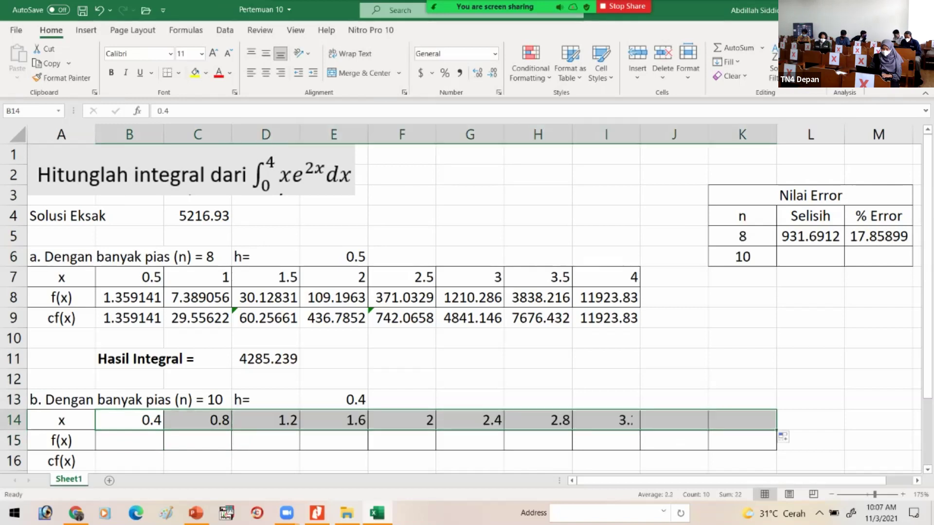
left_click(674, 399)
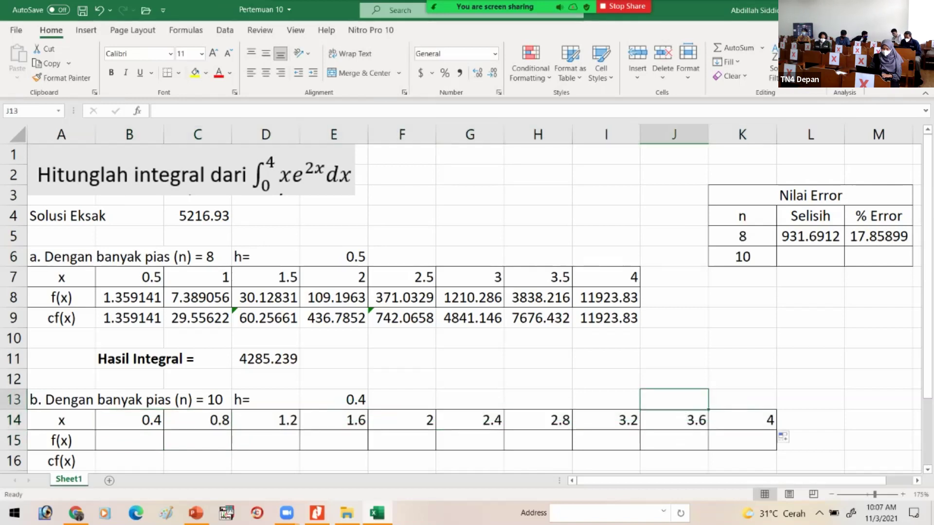
Enter the formula =B14*(EXP(2*B14)) in B15 for f(x) at x = 0.4 in the n = 10 table
left_click(130, 441)
type("=")
left_click(130, 420)
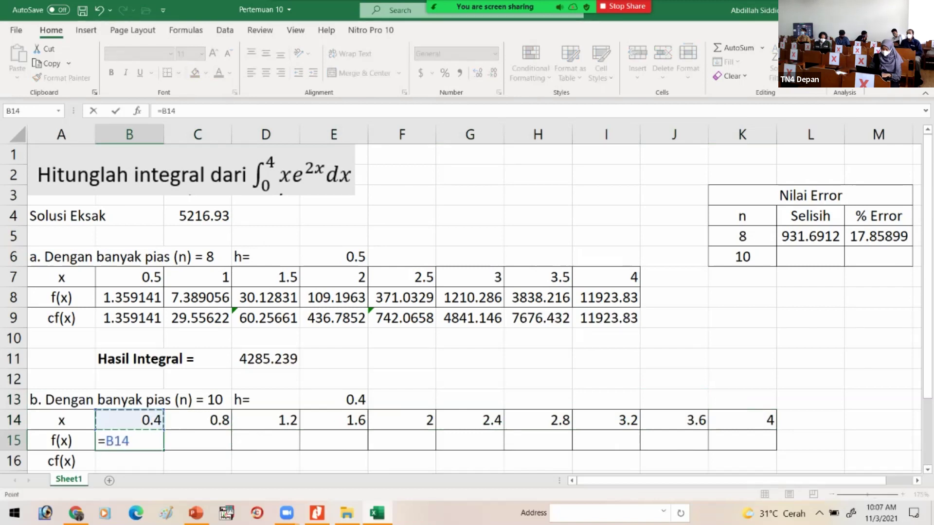
type("*")
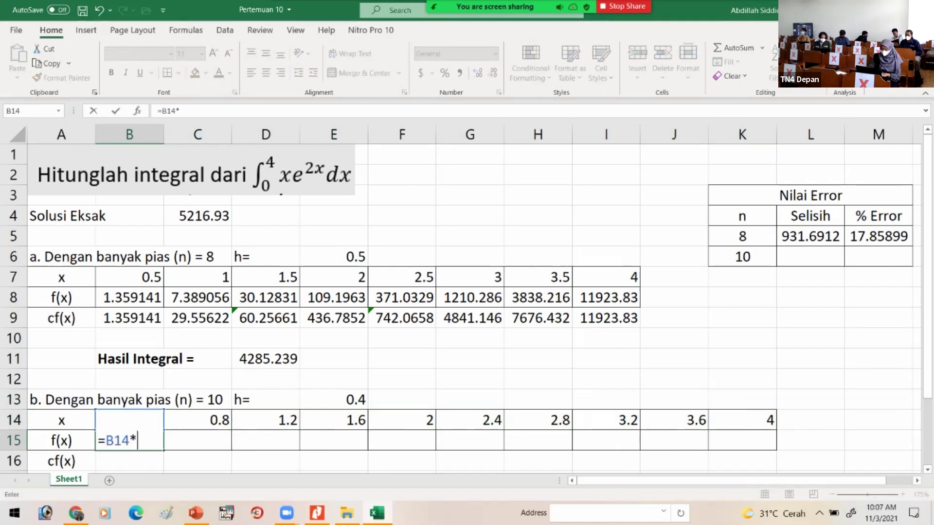
type("exp")
key("BackSpace")
key("BackSpace")
key("BackSpace")
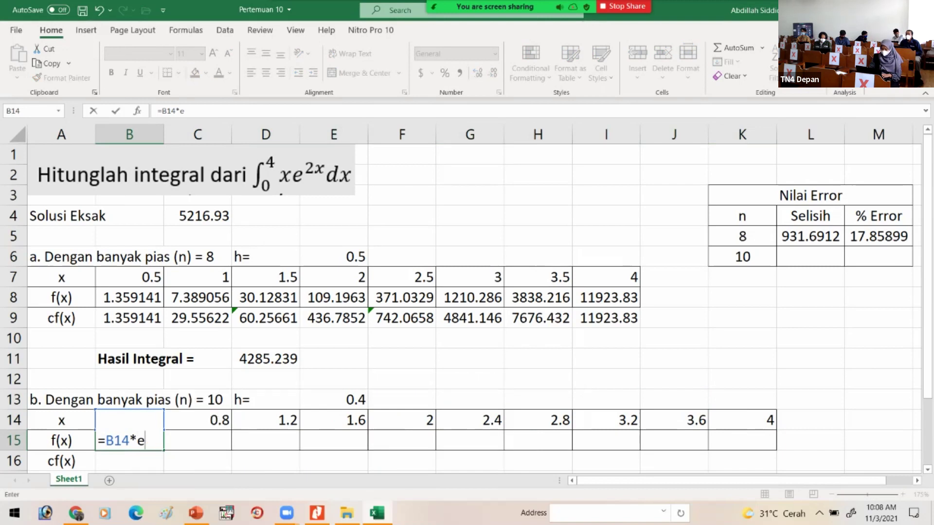
type("(exp")
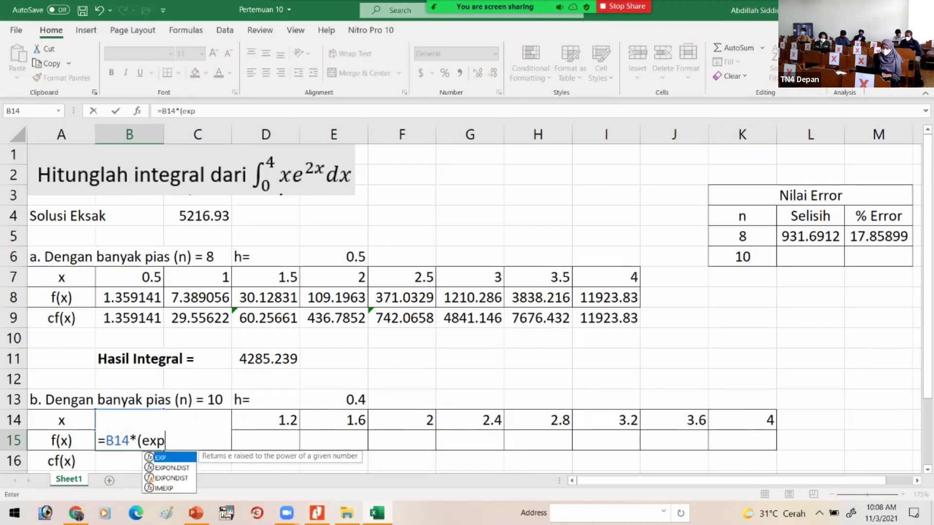
type("(2*B14")
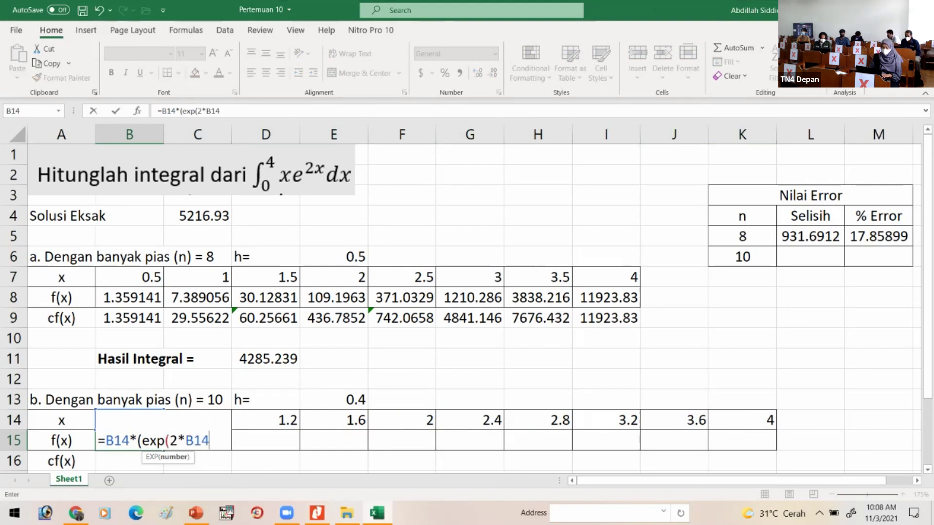
type(")")
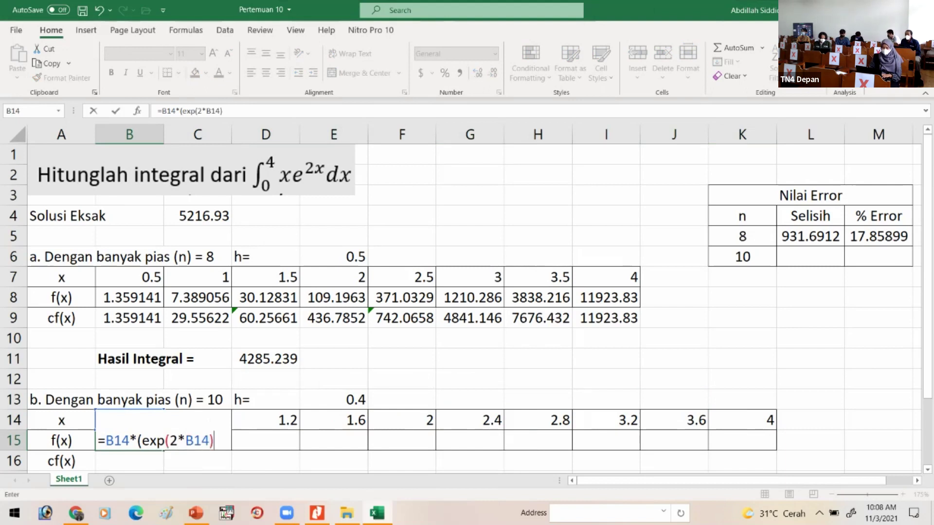
key("Return")
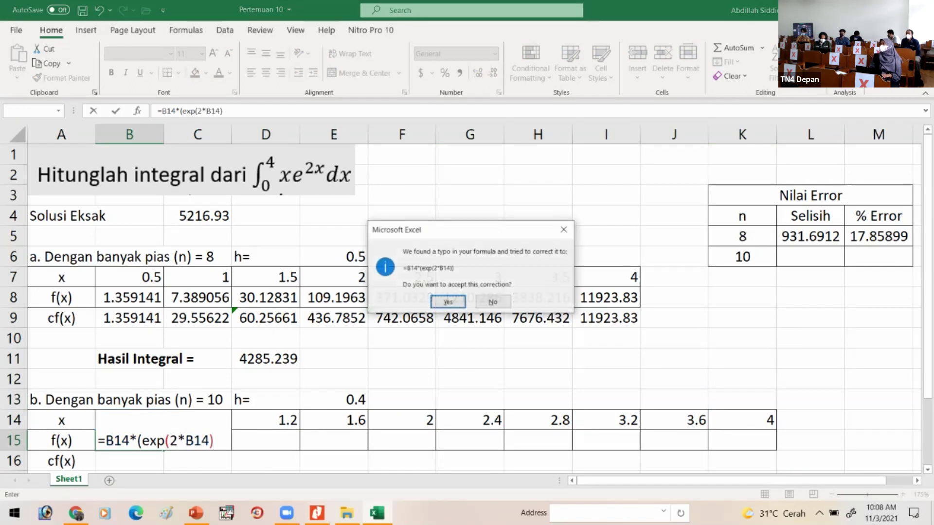
left_click(564, 230)
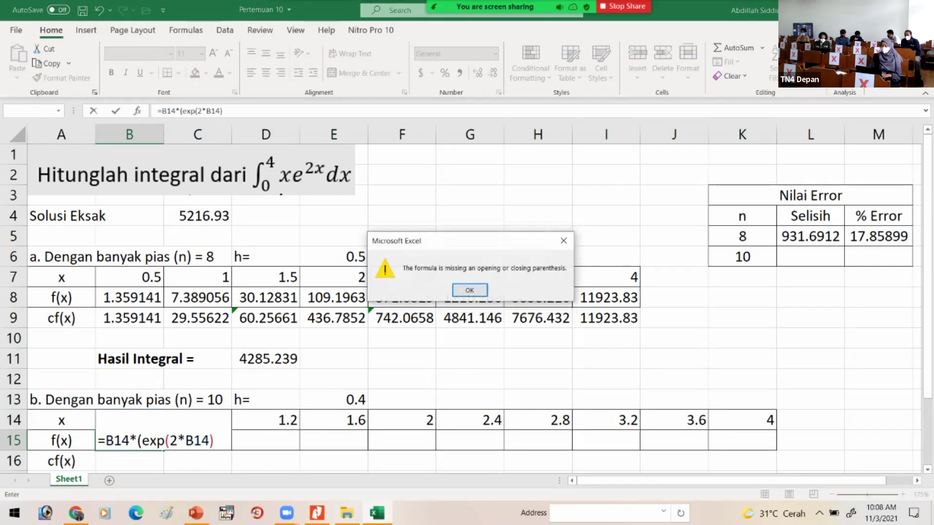
key("Return")
key("End")
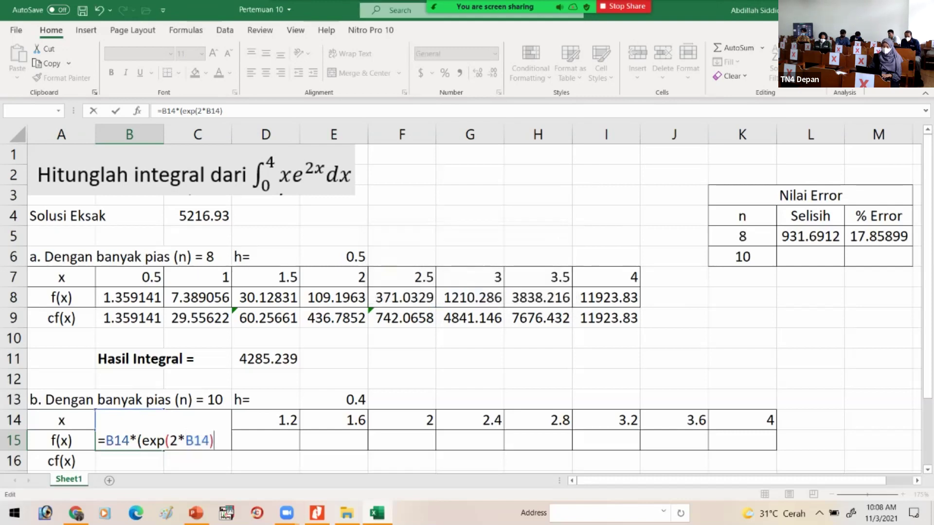
type(")")
key("Return")
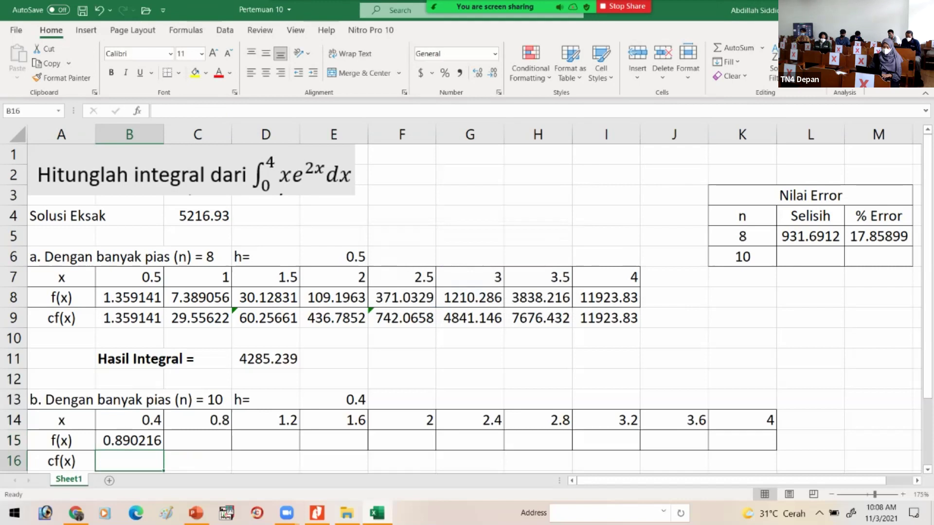
Fill the f(x) formula from B15 across to K15 for all x values of the n = 10 table
left_click(129, 440)
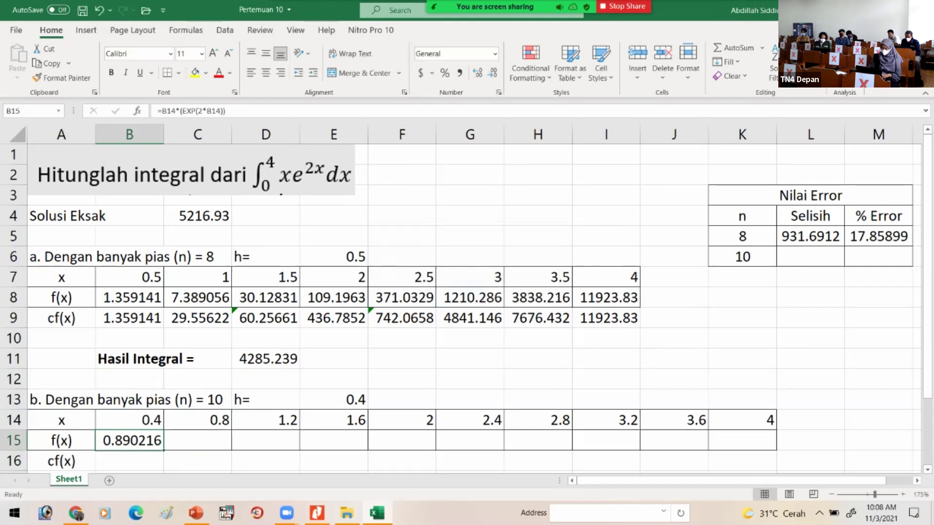
left_click_drag(164, 450, 773, 443)
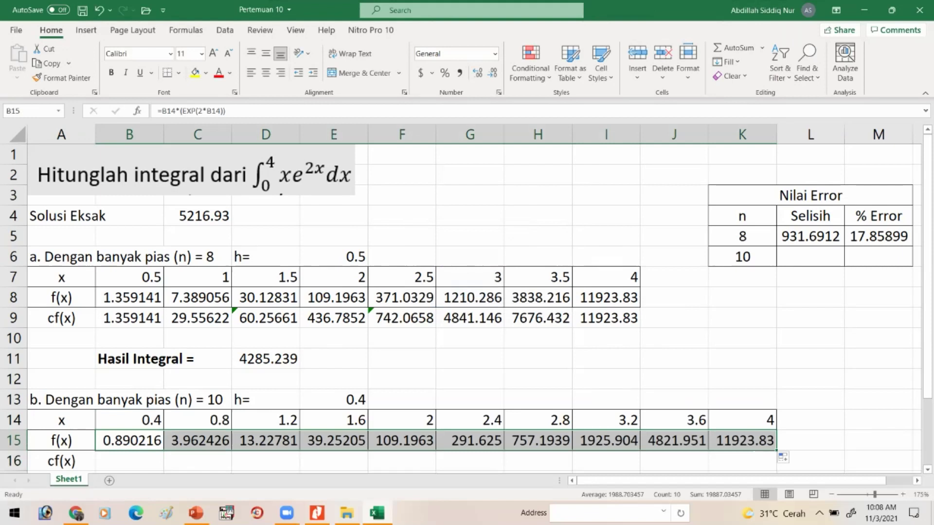
left_click(286, 513)
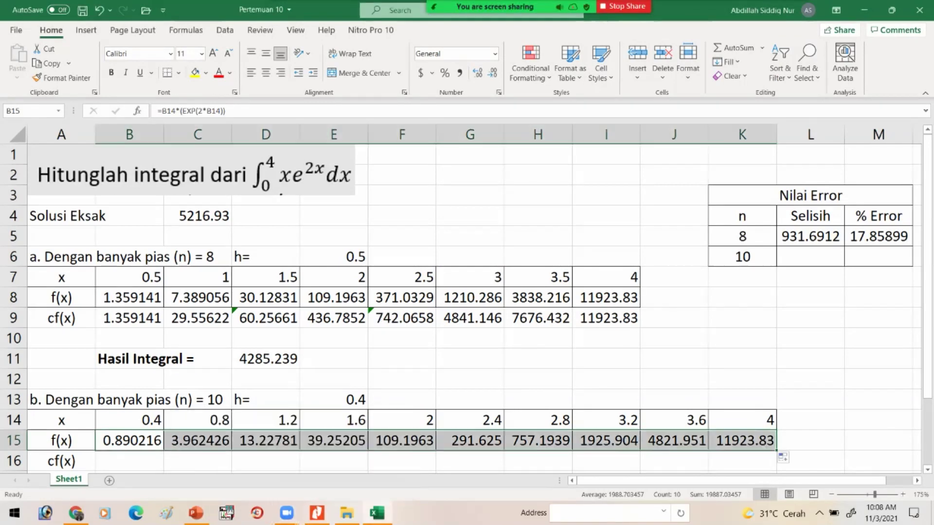
left_click(900, 243)
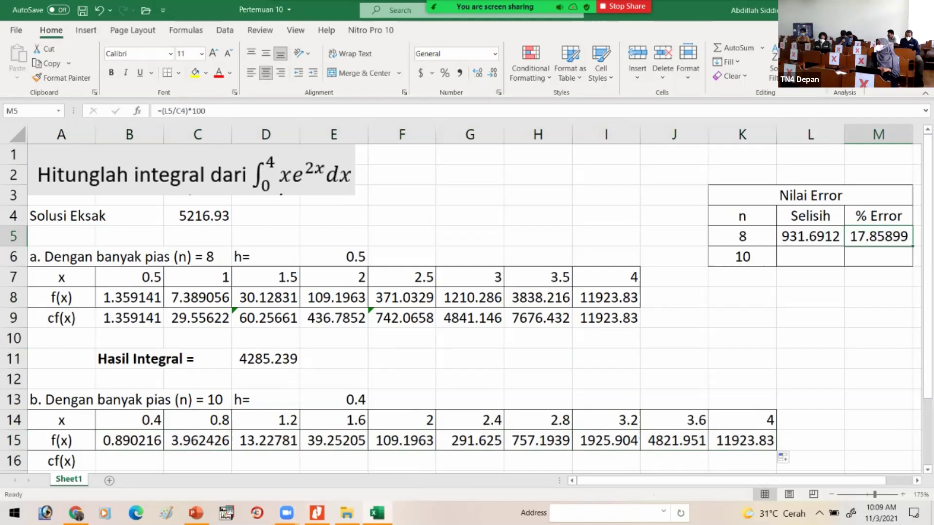
left_click(810, 237)
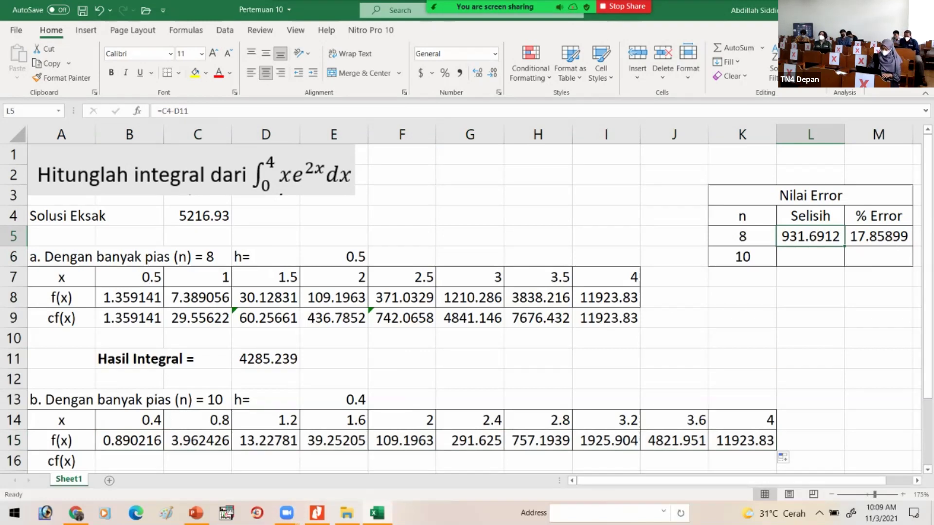
Fill the endpoint cf(x) cells B16 and K16 of the n = 10 table with the formulas =B15 and =K15
scroll(467, 303, "down", 1)
left_click(130, 400)
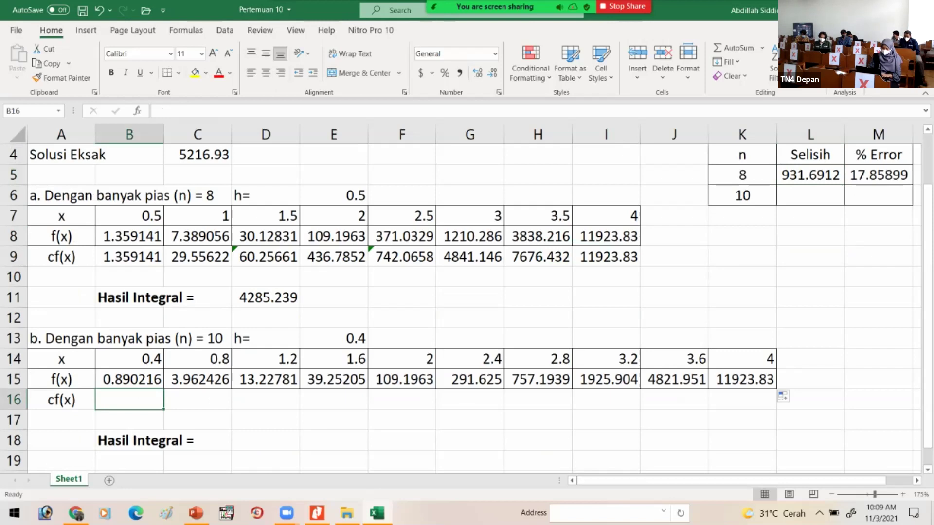
type("=")
key("Up")
key("Return")
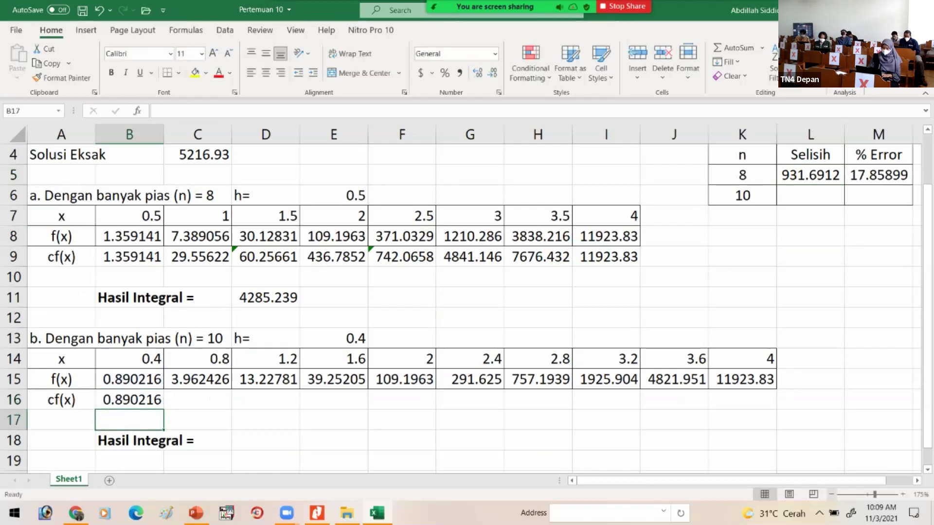
left_click(742, 400)
type("=")
key("Up")
key("Return")
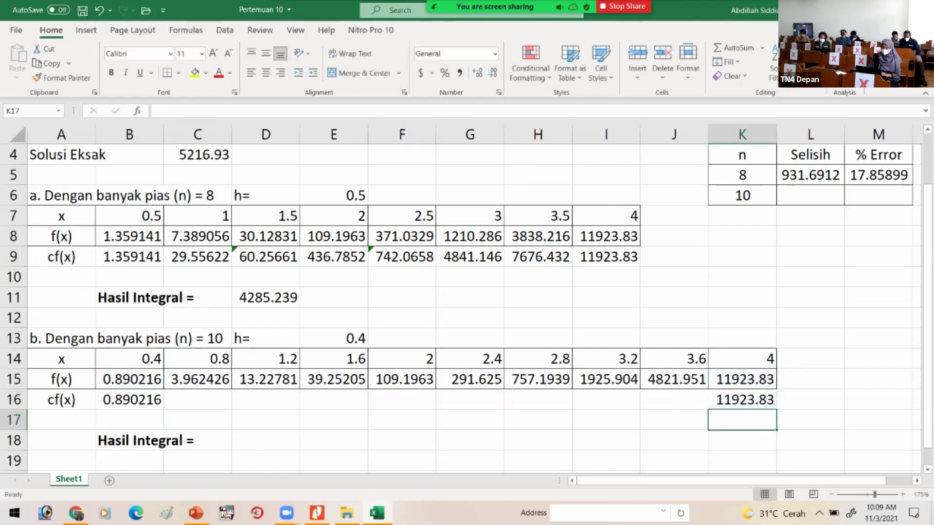
Enter the cf(x) formulas =4*C15 in C16 and =2*D15 in D16 of the n = 10 table
left_click(204, 400)
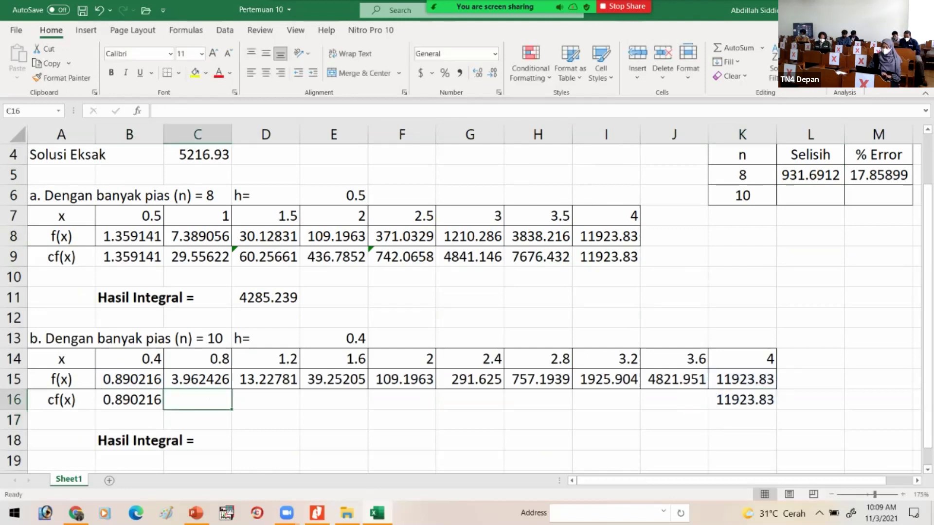
type("=4")
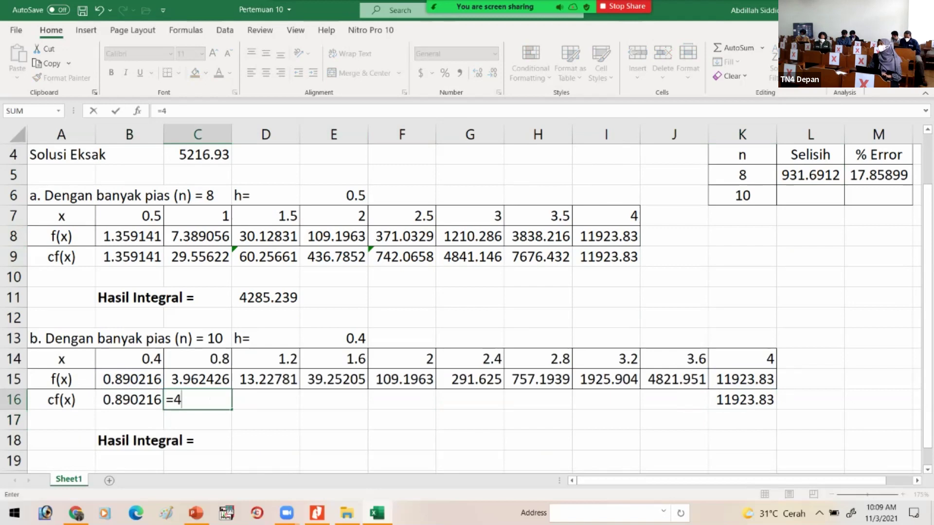
type("*")
key("Up")
key("Return")
key("Right")
key("Up")
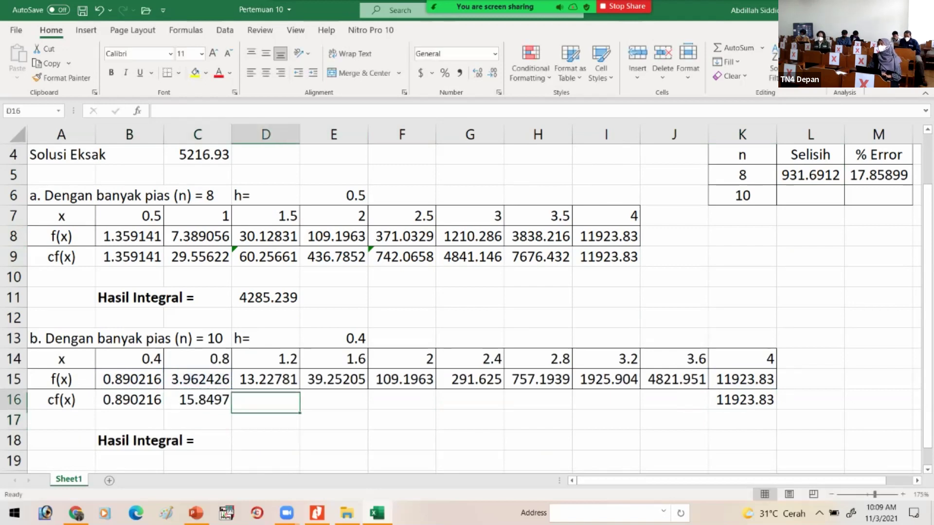
type("=2*")
key("Up")
key("Return")
Enter the cf(x) formulas =4*E15 in E16 and =2*F15 in F16 of the n = 10 table
key("Right")
key("Up")
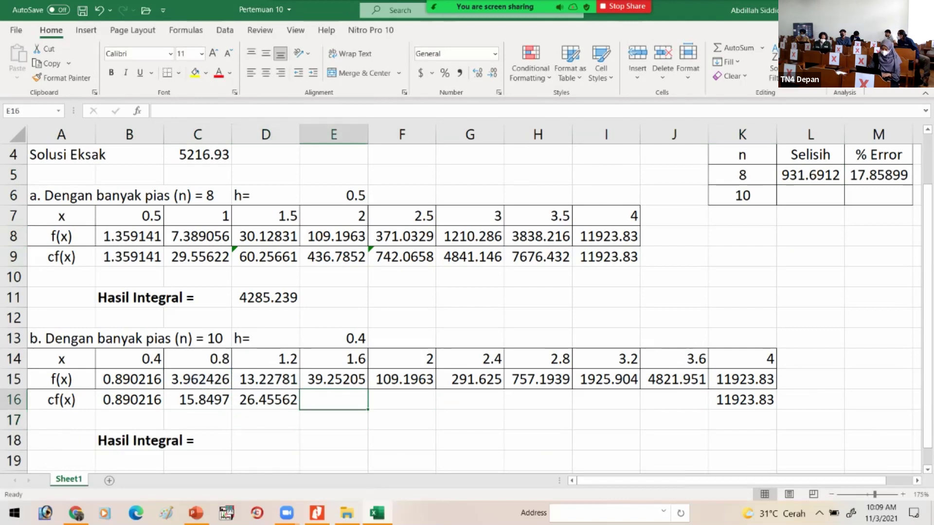
type("=4*")
key("Up")
key("Return")
key("Right")
key("Up")
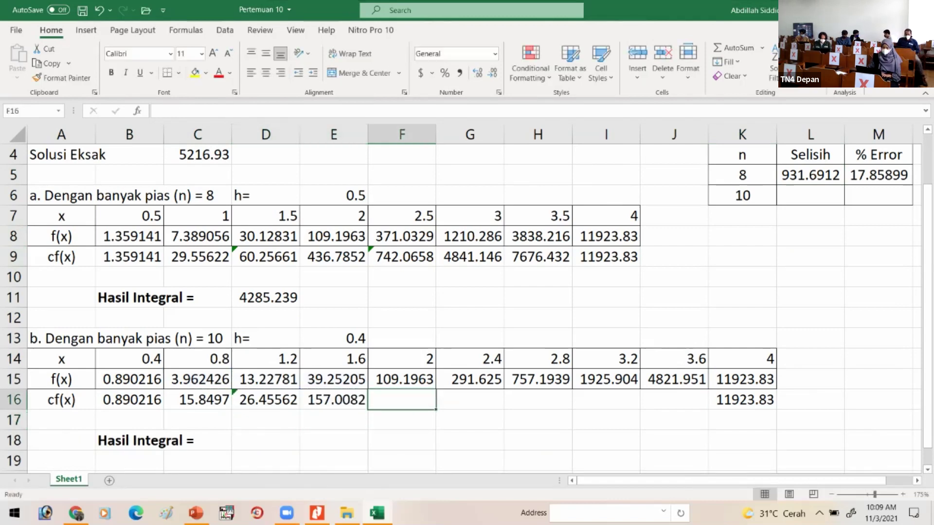
type("=2*")
key("Up")
key("Return")
Enter the cf(x) formulas =4*G15 in G16 and =2*H15 in H16 of the n = 10 table
key("Right")
key("Up")
type("=4")
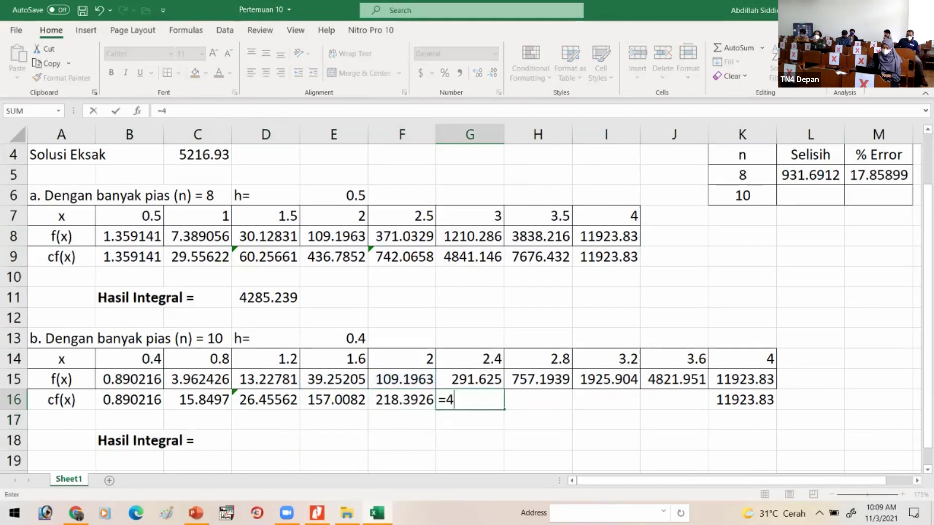
type("*")
key("Up")
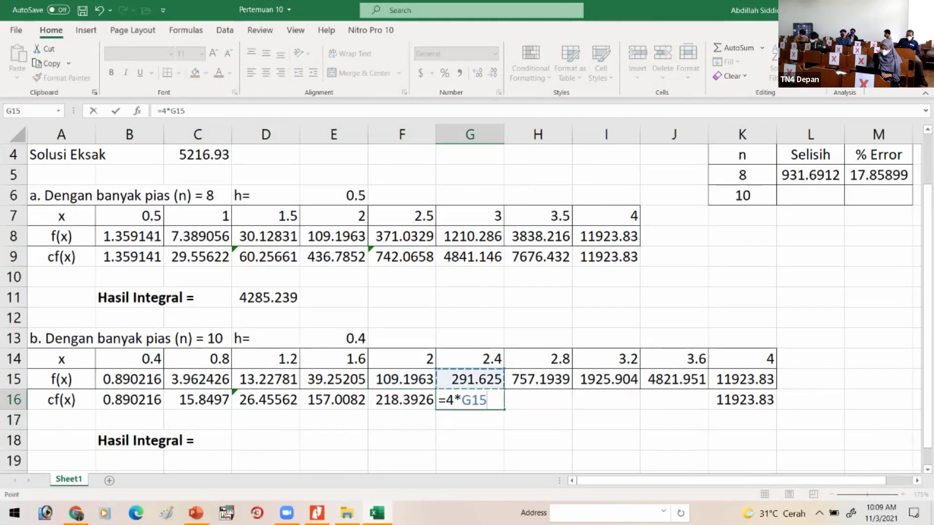
key("Return")
key("Right")
key("Up")
type("2")
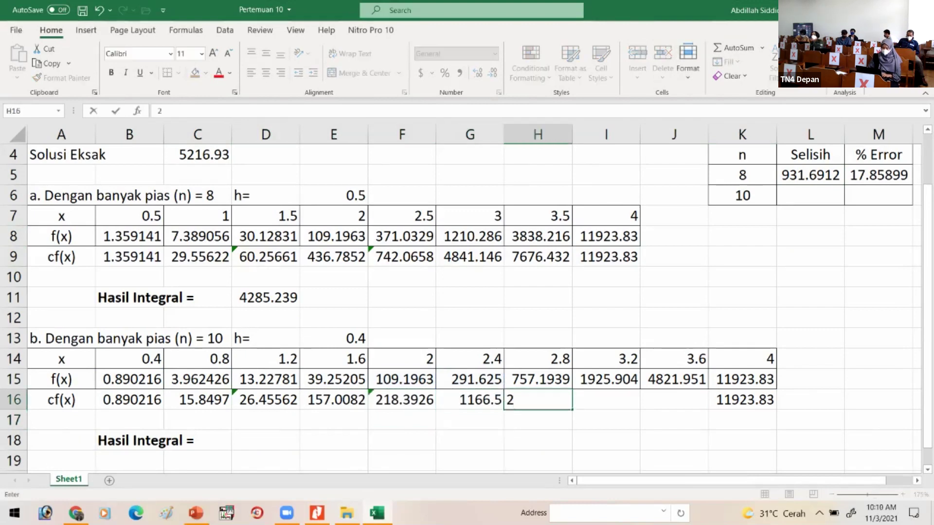
key("BackSpace")
type("=2*")
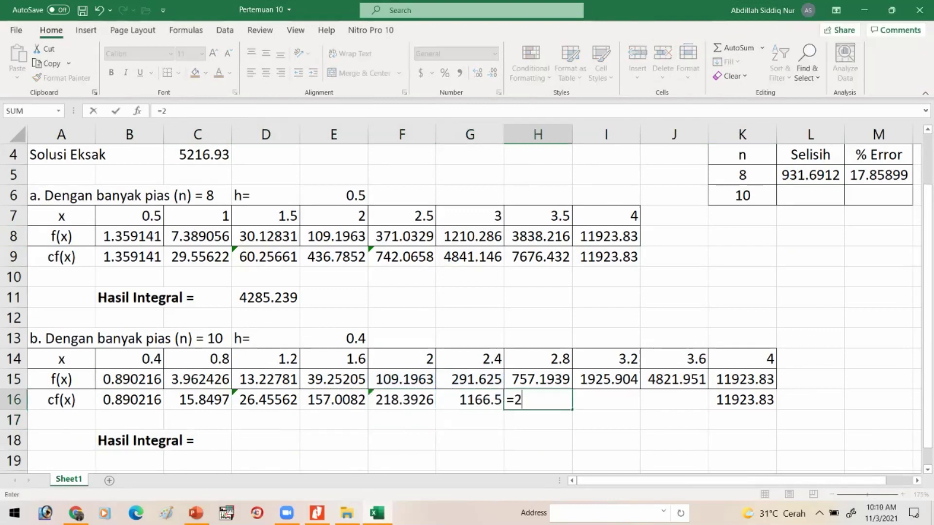
key("Up")
key("Return")
Enter the cf(x) formulas =4*I15 in I16 and =2*J15 in J16 of the n = 10 table
key("Right")
key("Up")
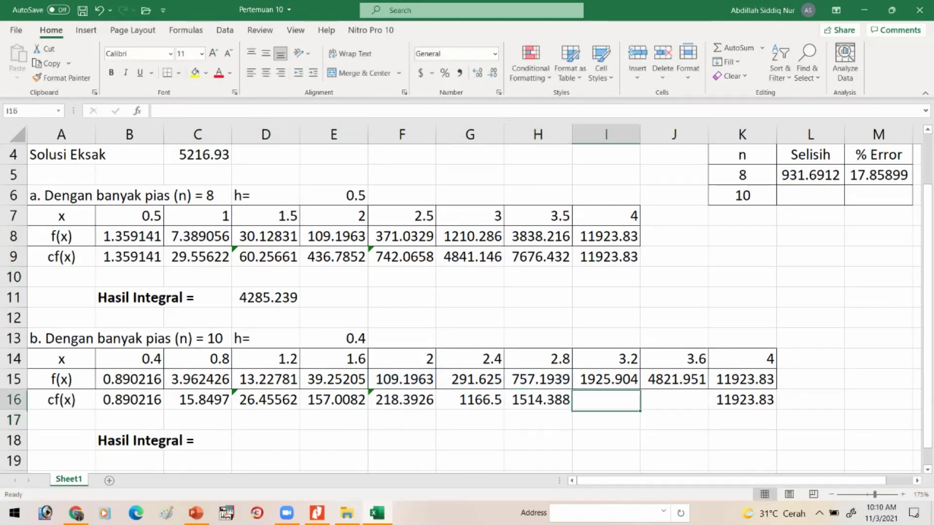
type("=")
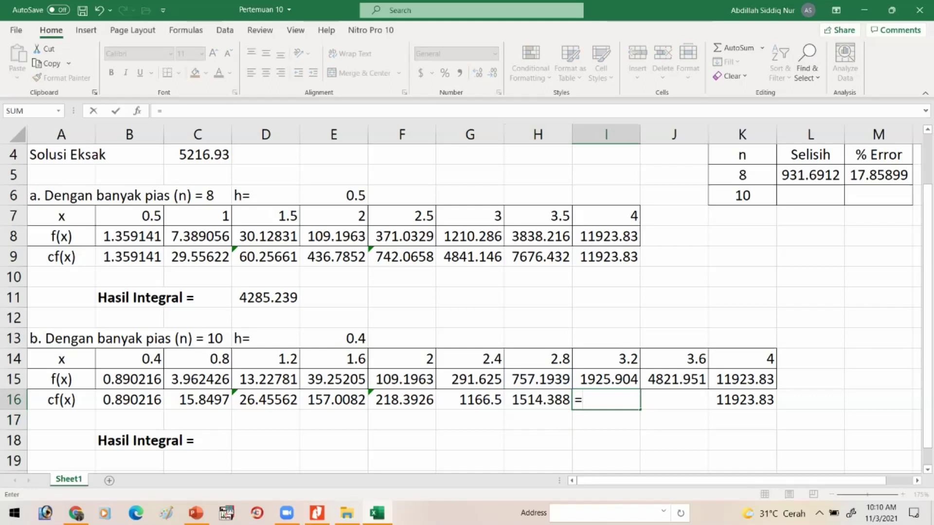
type("4*")
key("Up")
key("Return")
key("Right")
key("Up")
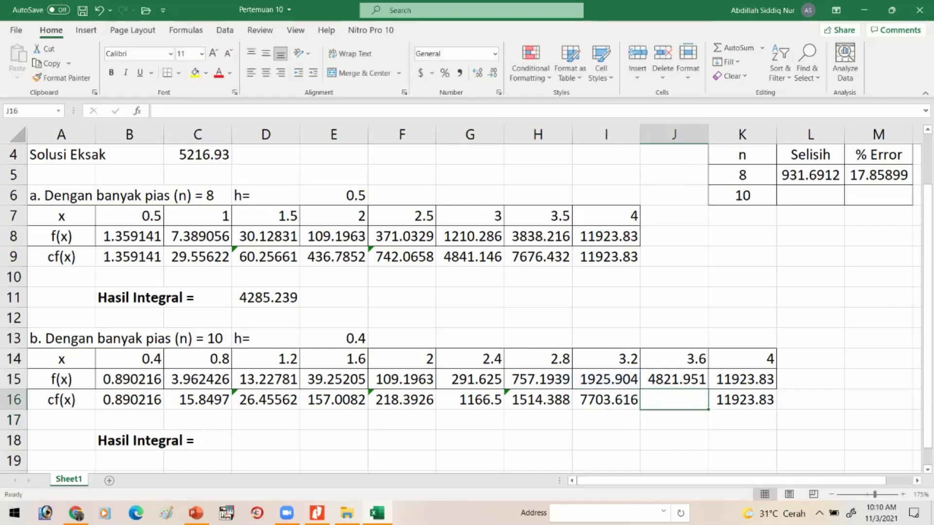
type("=2*")
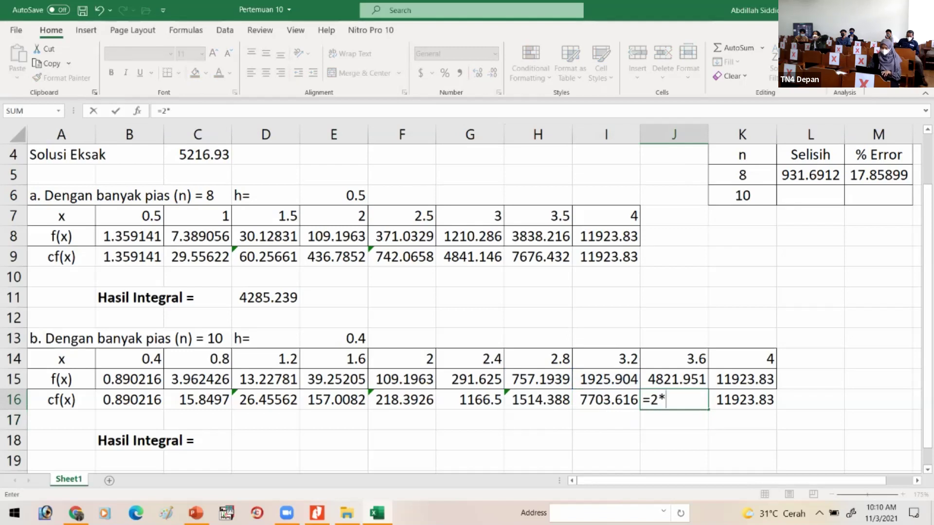
key("Up")
key("Return")
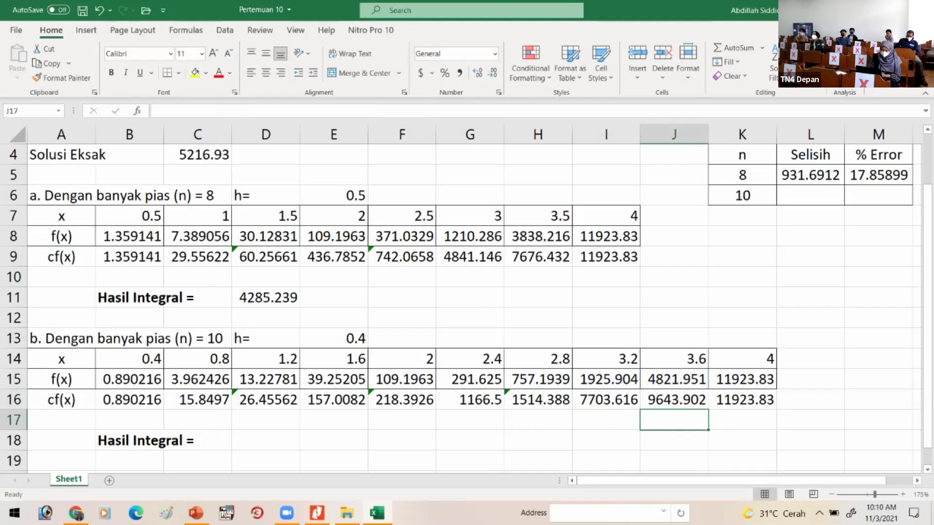
left_click(538, 257)
left_click(674, 400)
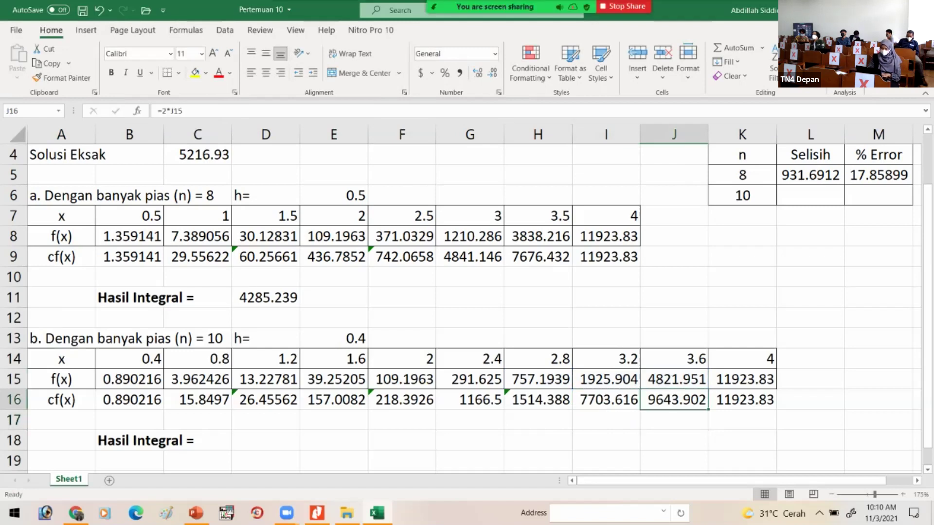
Calculate the n = 10 integral result in D18 with the formula =(E13/3)*SUM(B16:K16)
left_click(266, 440)
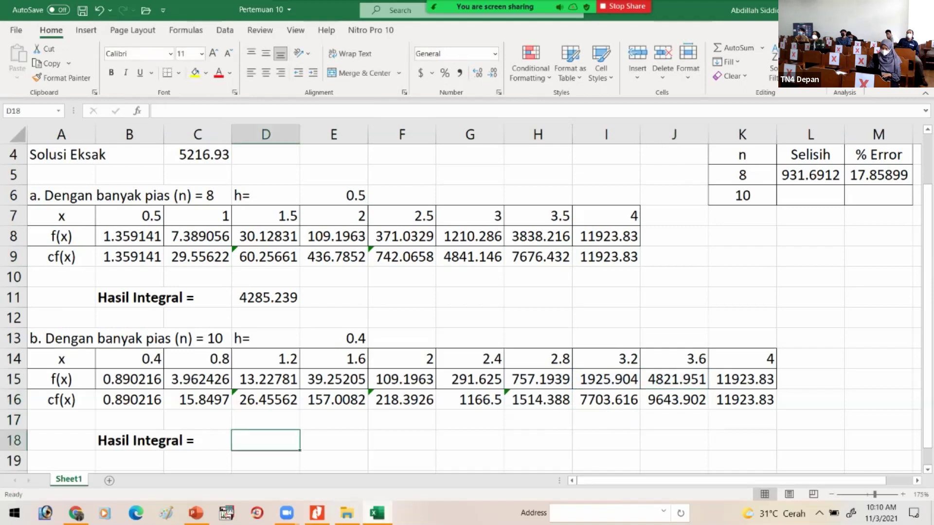
type("=(")
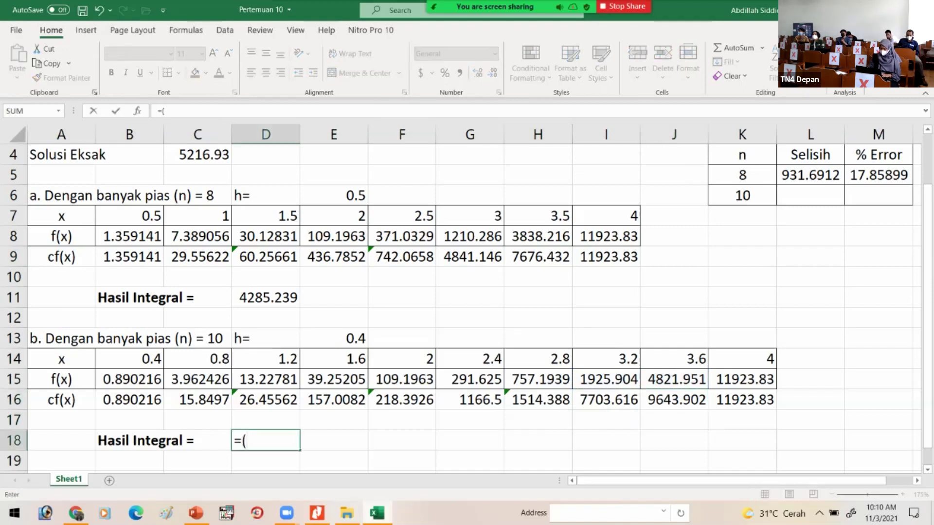
left_click(334, 339)
type("/3")
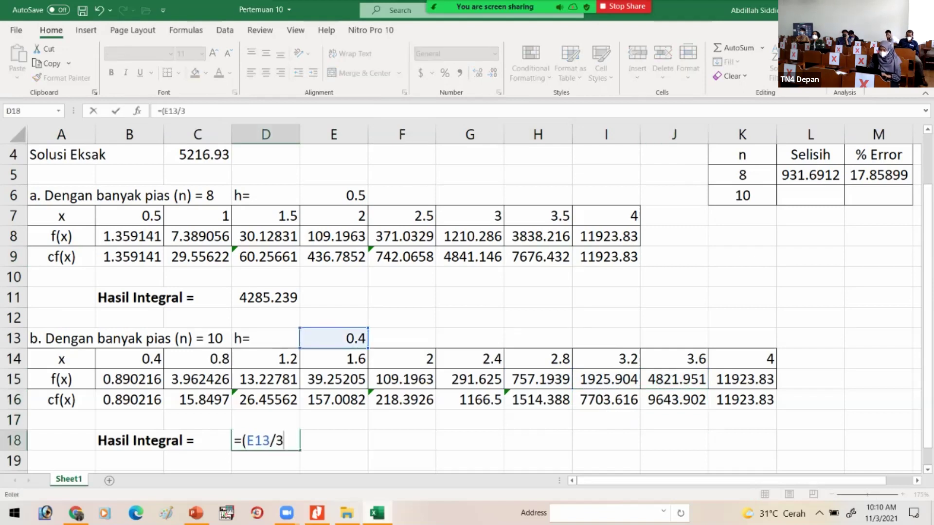
type(")")
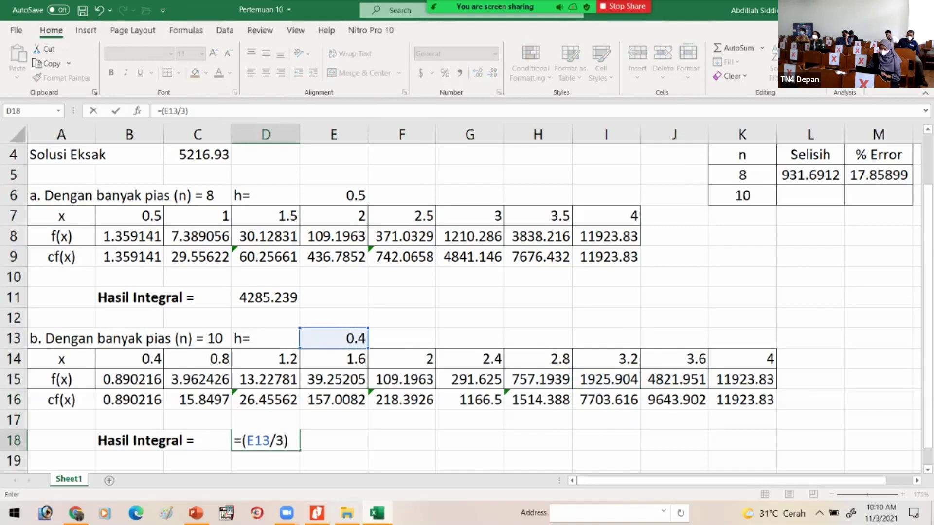
type("*sum(")
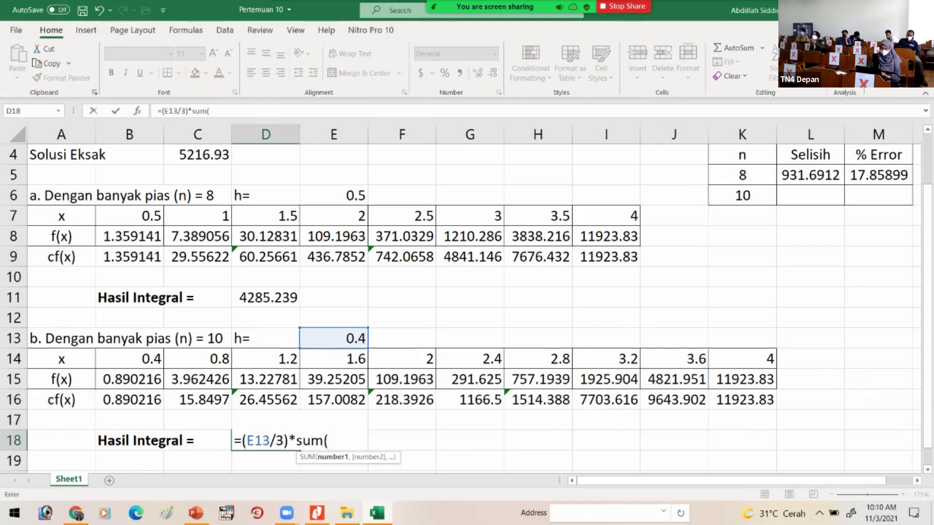
left_click_drag(130, 379, 606, 399)
left_click_drag(129, 399, 741, 399)
type(")")
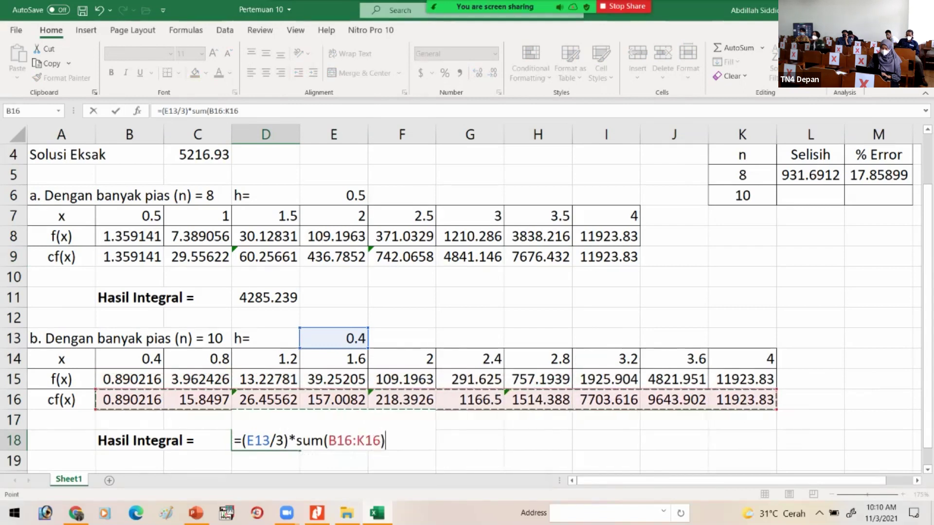
key("Return")
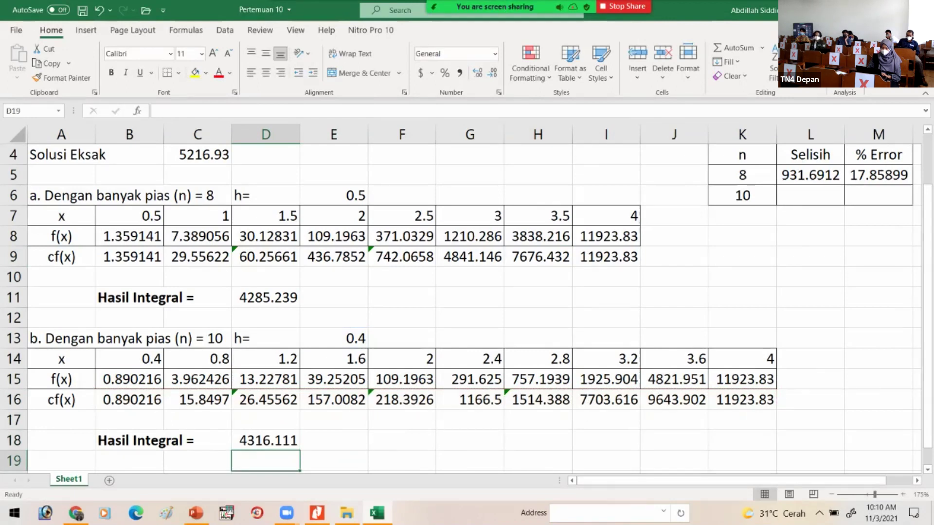
Calculate the n = 10 difference from the exact solution in L6 with the formula =C4-D18
scroll(466, 302, "up", 1)
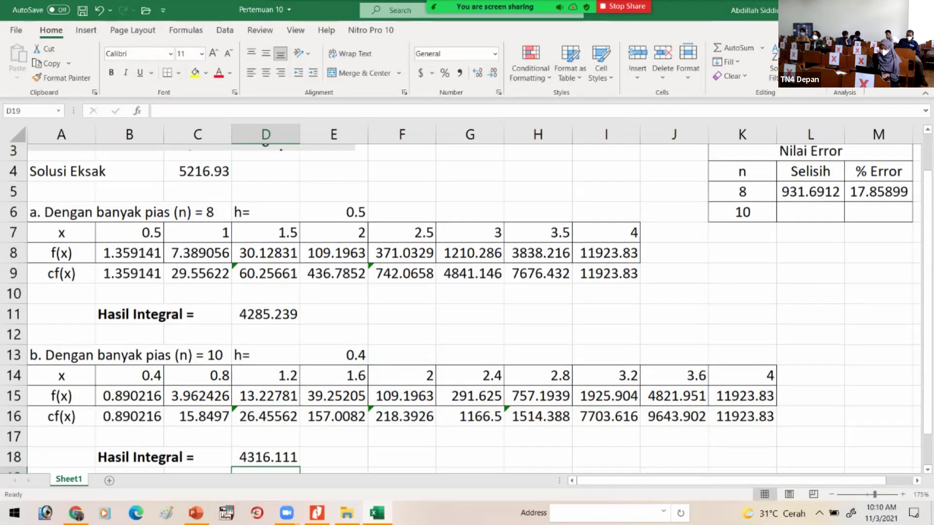
left_click(810, 212)
scroll(467, 291, "down", 1)
type("=")
left_click(197, 155)
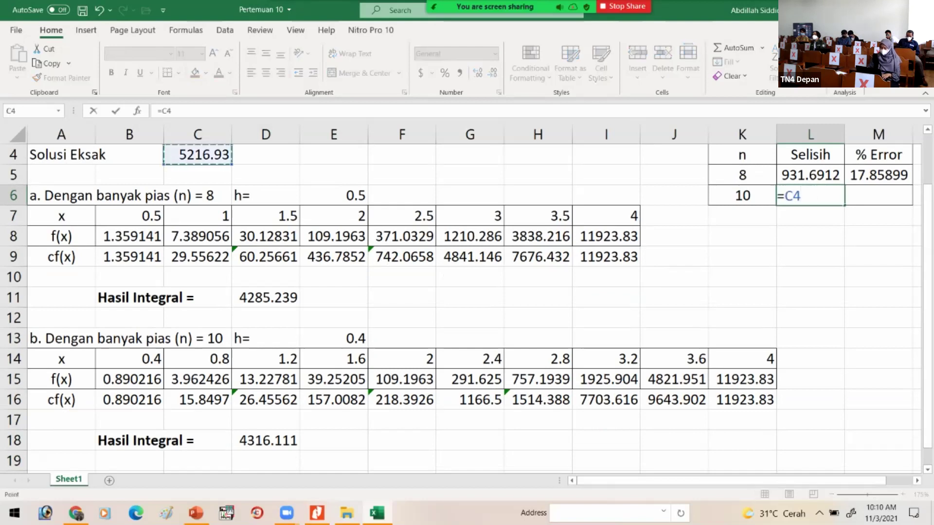
type("-")
key("Down")
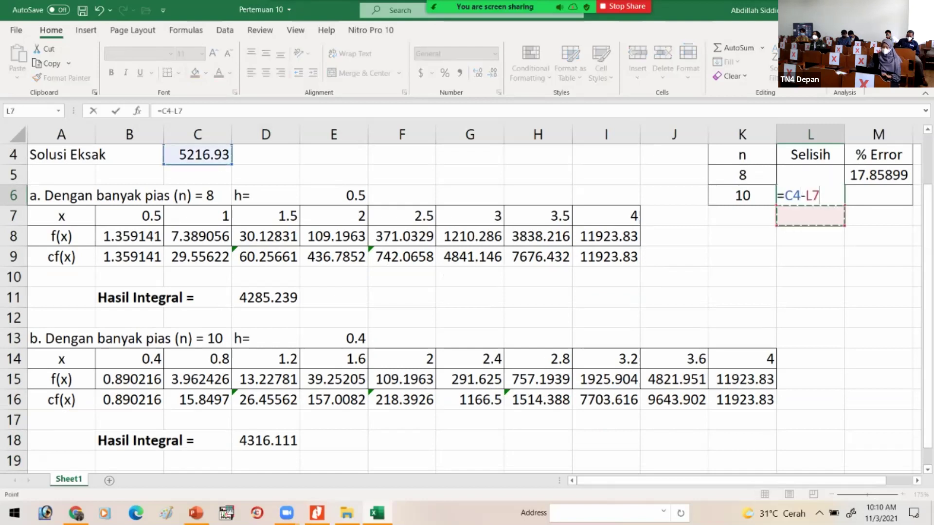
left_click(265, 440)
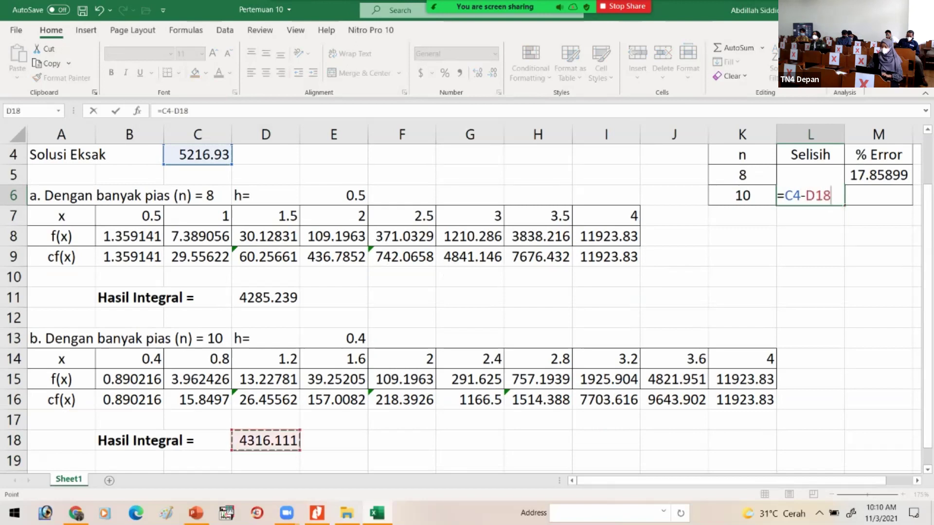
key("Return")
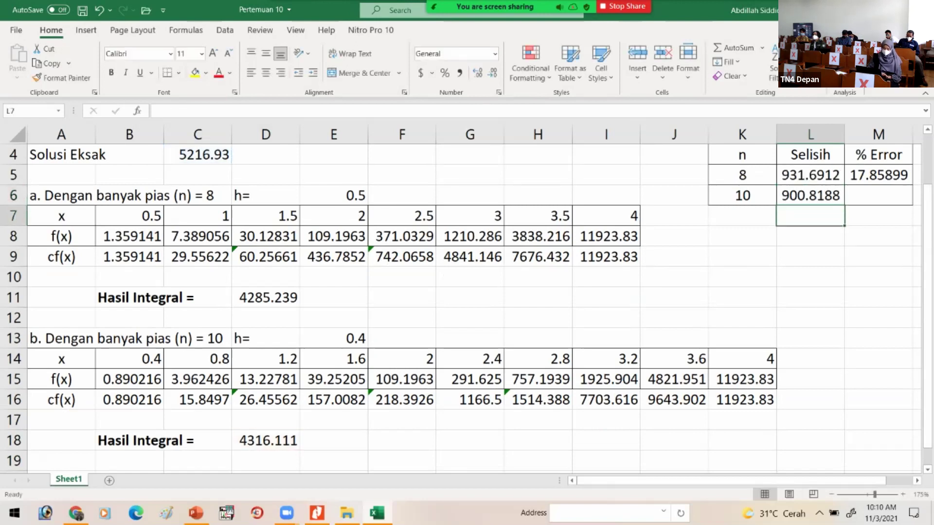
Calculate the n = 10 percentage error in M6 by filling down the M5 formula and correcting it to =(L6/C4)*100
left_click(878, 175)
left_click_drag(912, 185, 912, 200)
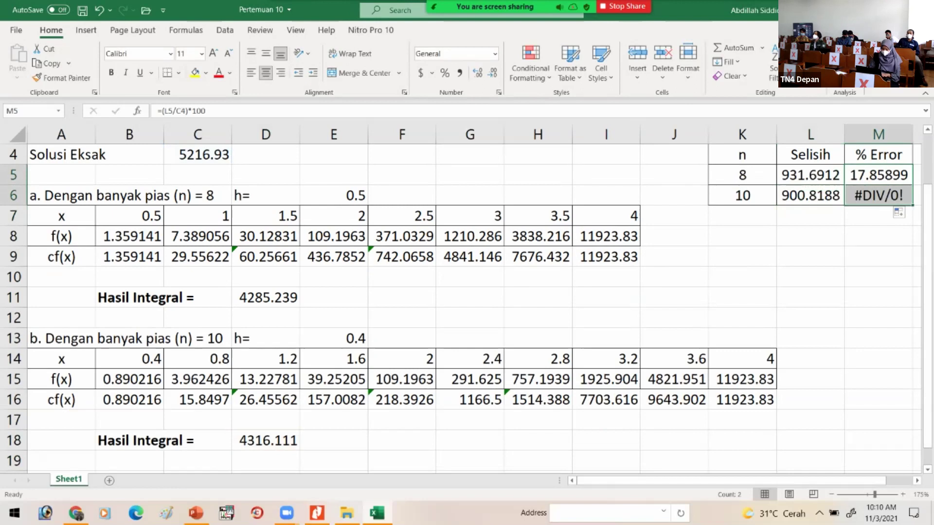
left_click(878, 195)
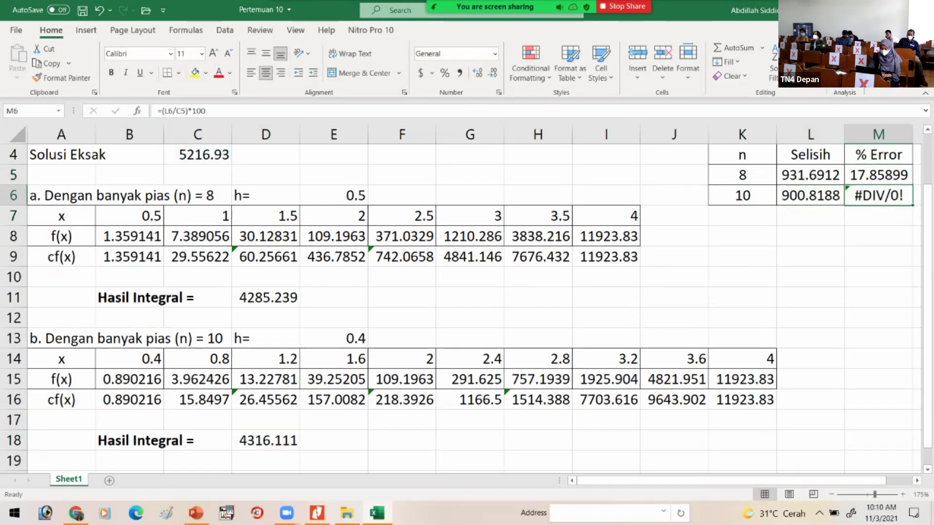
left_click(186, 111)
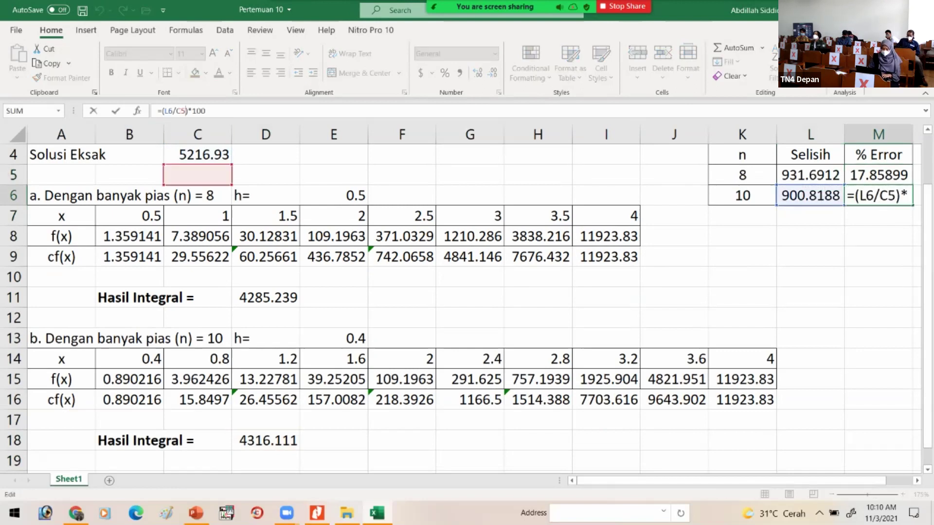
left_click_drag(198, 164, 198, 146)
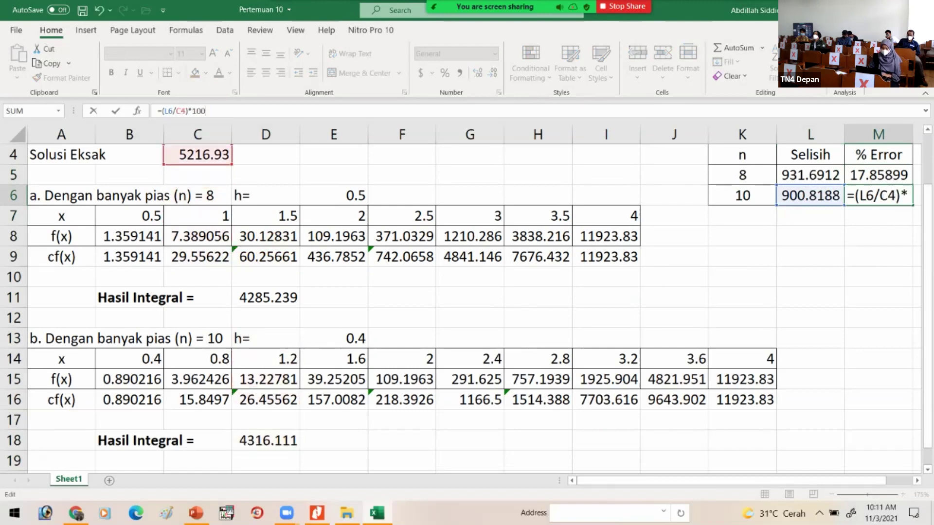
key("Return")
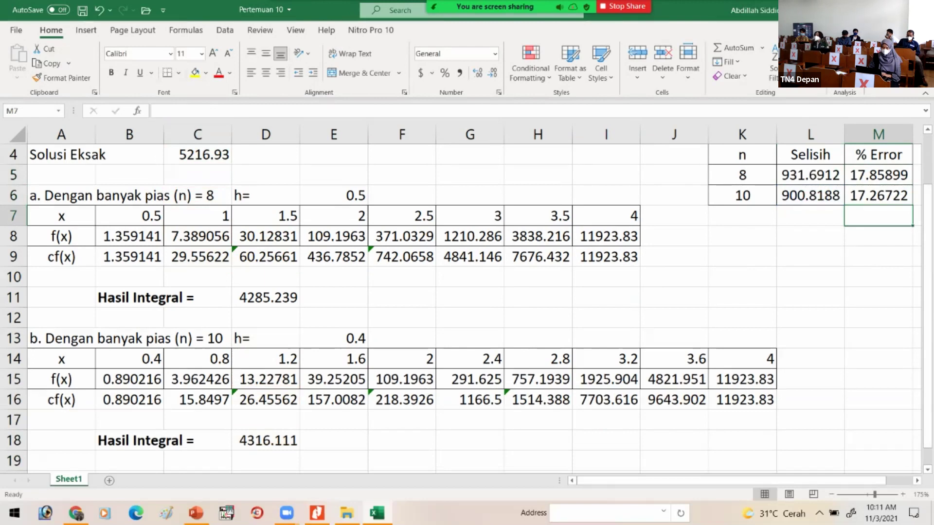
Move the n = 8 table values in B7:I9 one column over so they start at C7
scroll(460, 308, "up", 1)
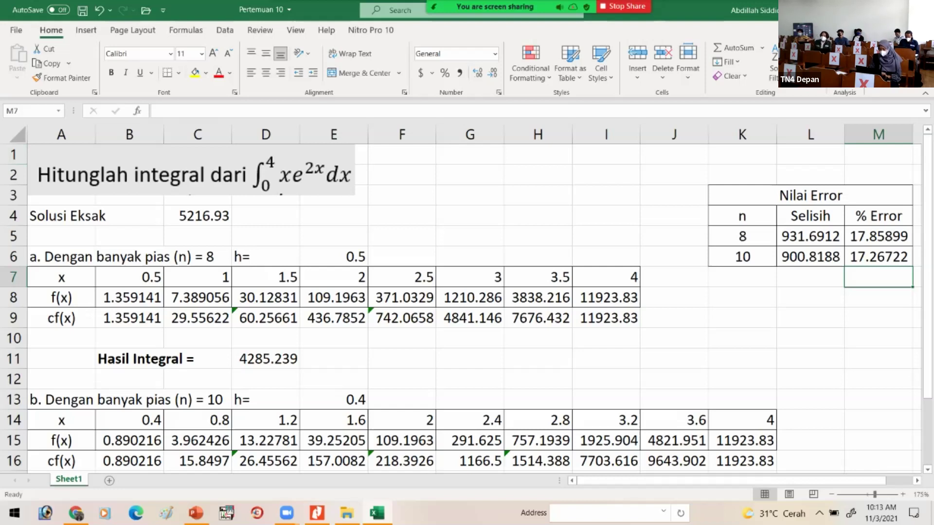
left_click_drag(129, 277, 606, 318)
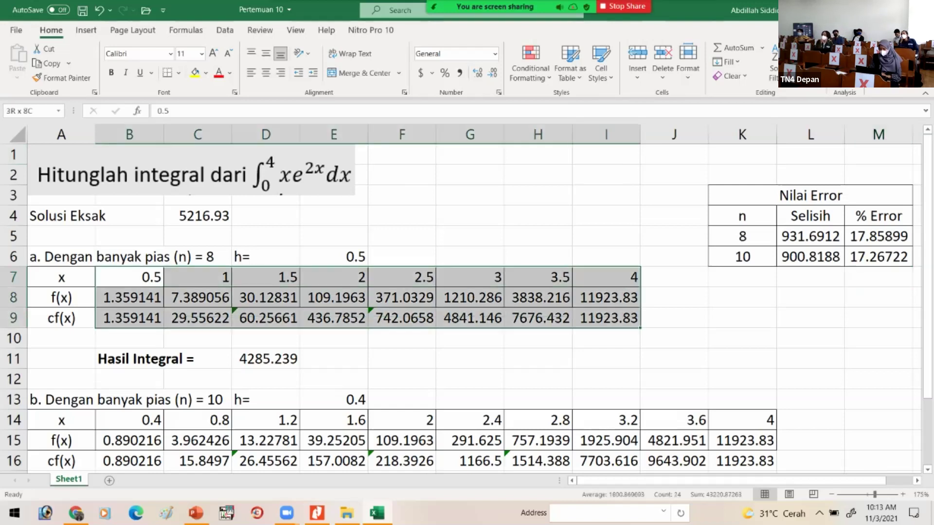
key("ctrl+c")
key("Right")
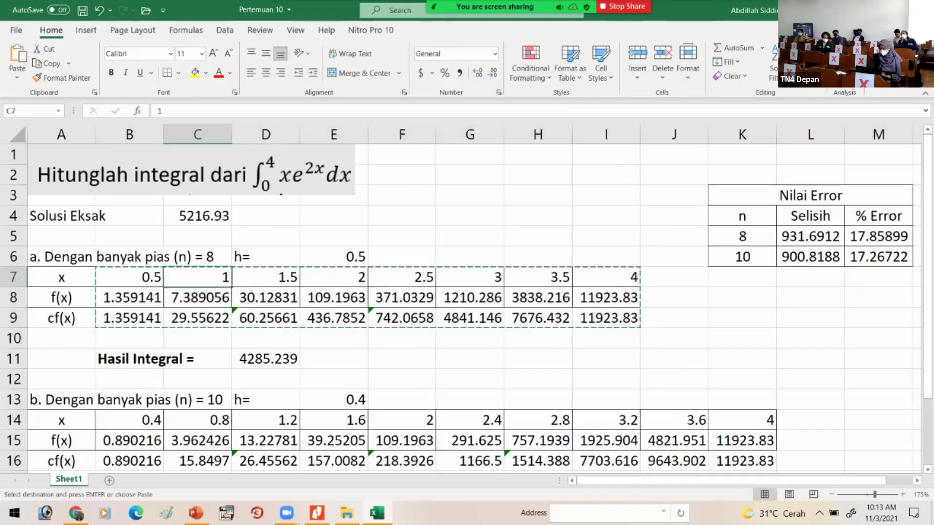
key("ctrl+v")
Enter x = 0 in B7 and extend the f(x) and cf(x) formulas from column C into B8 and B9
left_click(129, 277)
type("0")
key("Return")
key("Right")
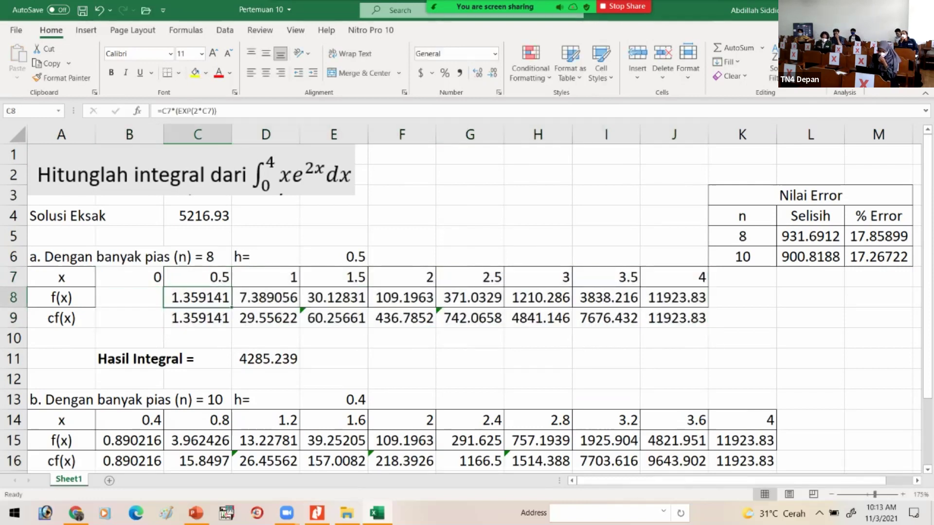
left_click_drag(232, 307, 130, 298)
left_click(204, 318)
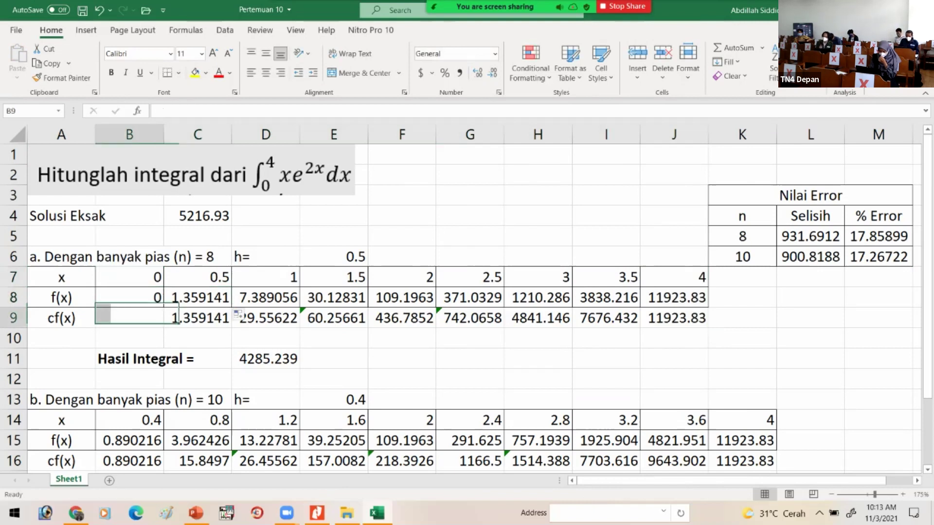
left_click_drag(232, 328, 132, 319)
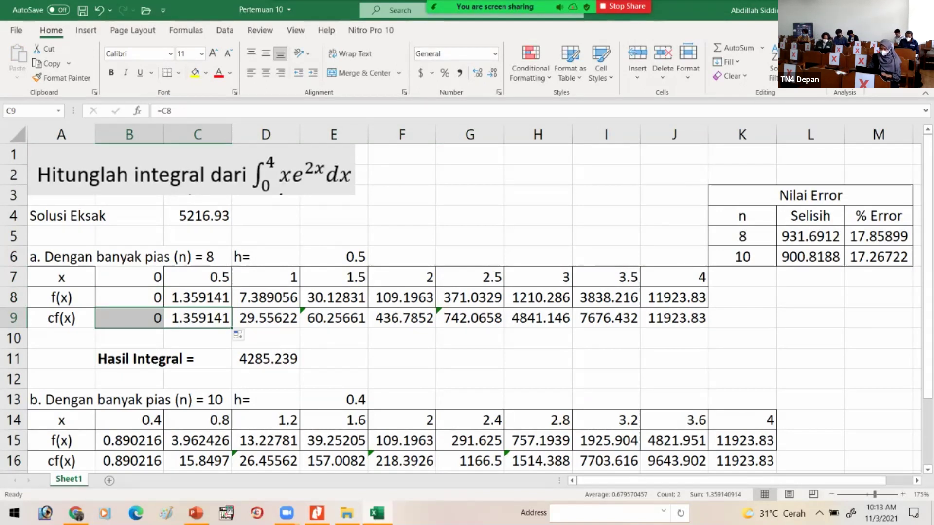
left_click(130, 297)
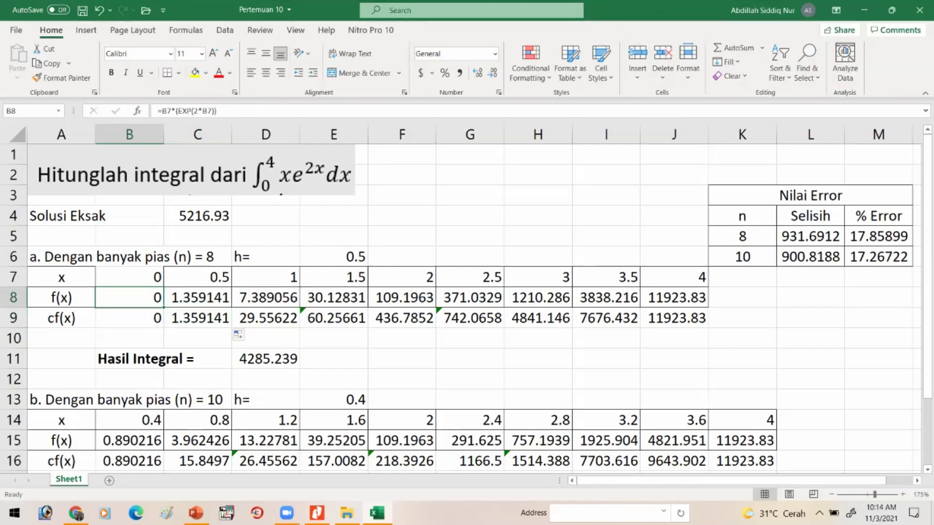
Extend the summed range of the n = 8 integral in D11 so the formula reads =(E6/3)*SUM(B9:J9)
left_click(266, 358)
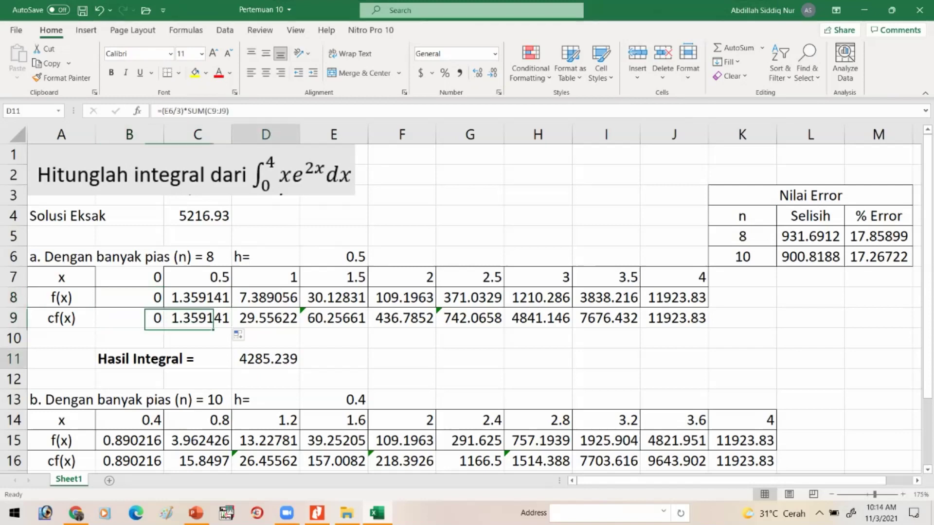
key("F2")
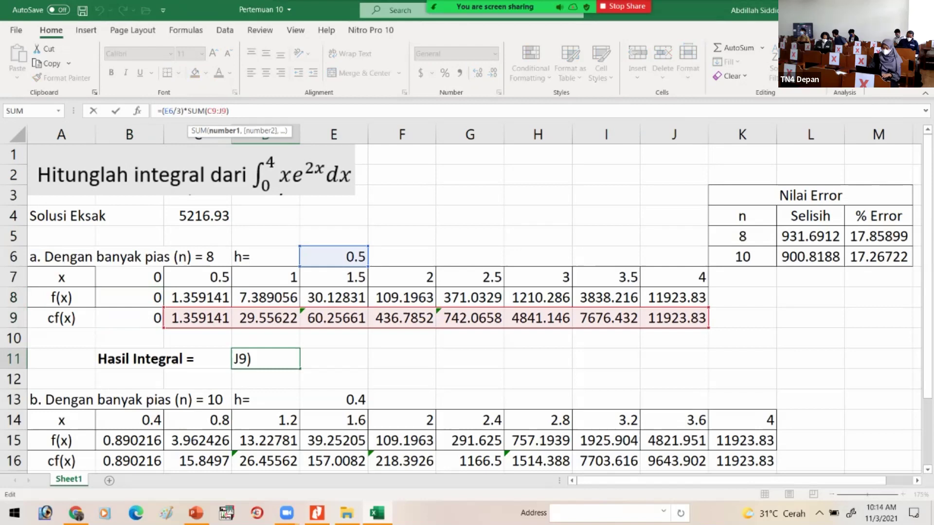
left_click_drag(164, 327, 124, 325)
Change the n = 8 cf(x) formulas to =C8*4 in C9 and =D8*2 in D9
left_click(198, 318)
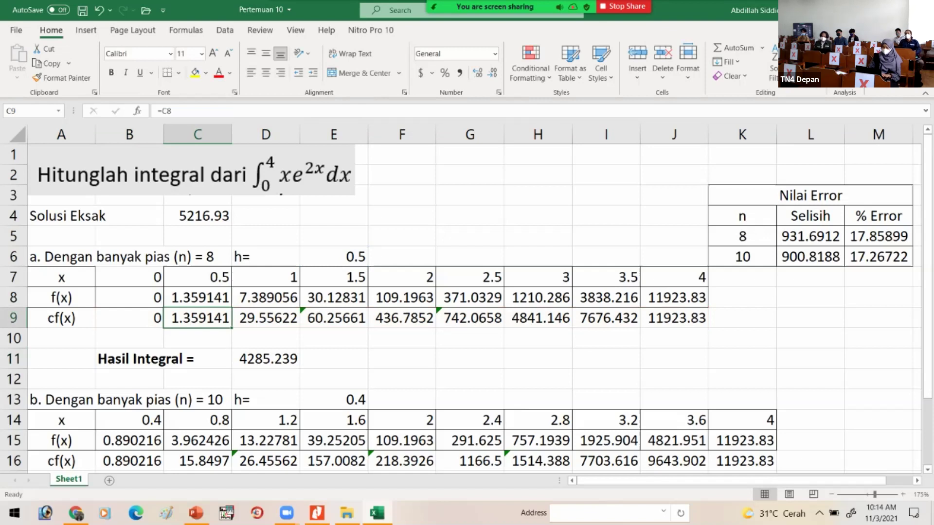
key("F2")
type("*4")
key("Return")
key("Right")
key("Up")
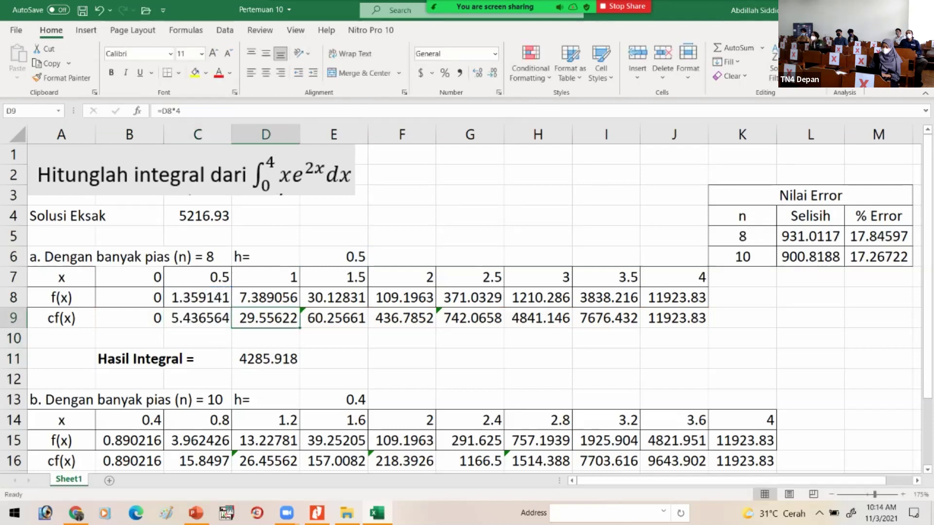
type("=D8*2")
key("Return")
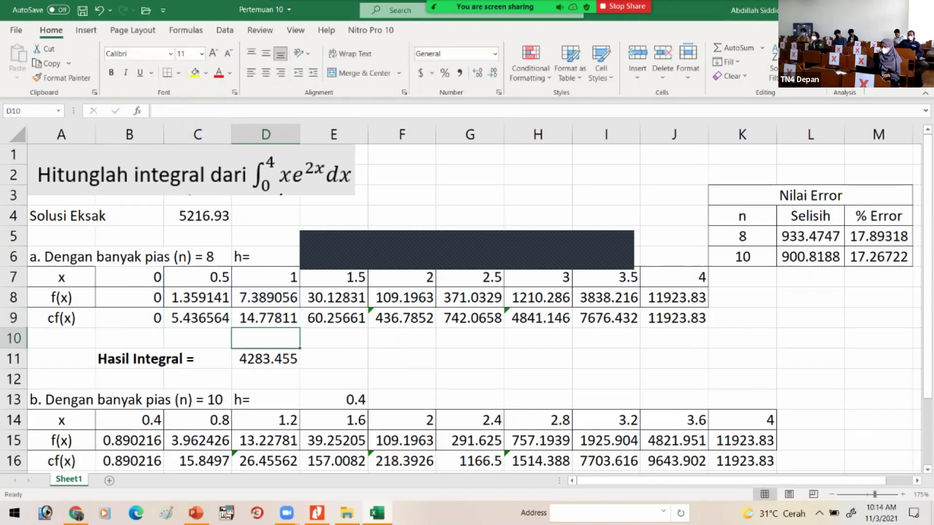
Fill the alternating cf(x) formulas of C9:D9 across the n = 8 row through I9
key("Up")
key("Left")
key("shift+Right")
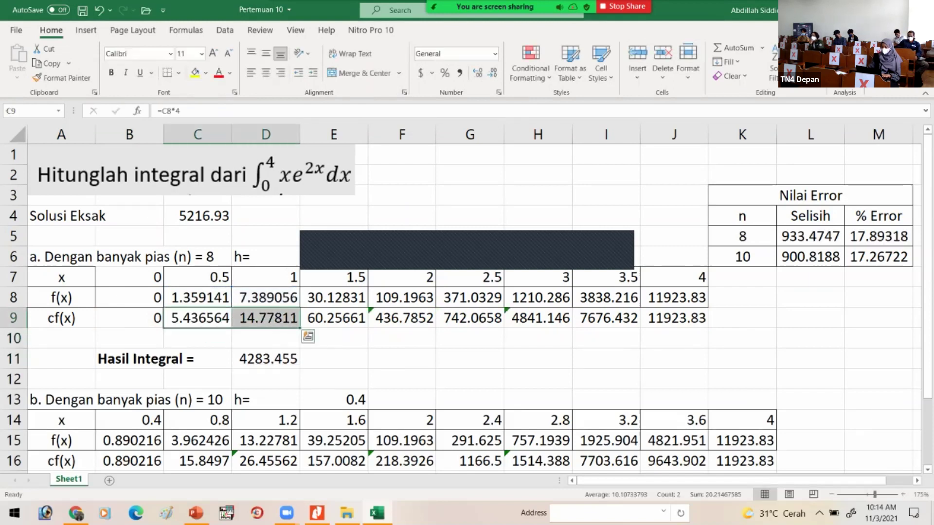
left_click_drag(300, 328, 625, 322)
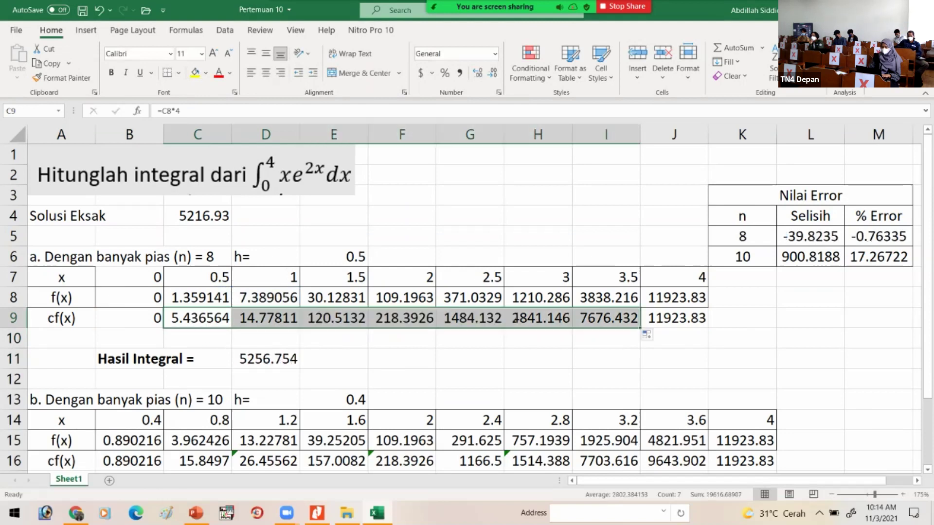
Check the formulas behind the n = 8 integral result, its percentage error and the step size h
left_click(293, 361)
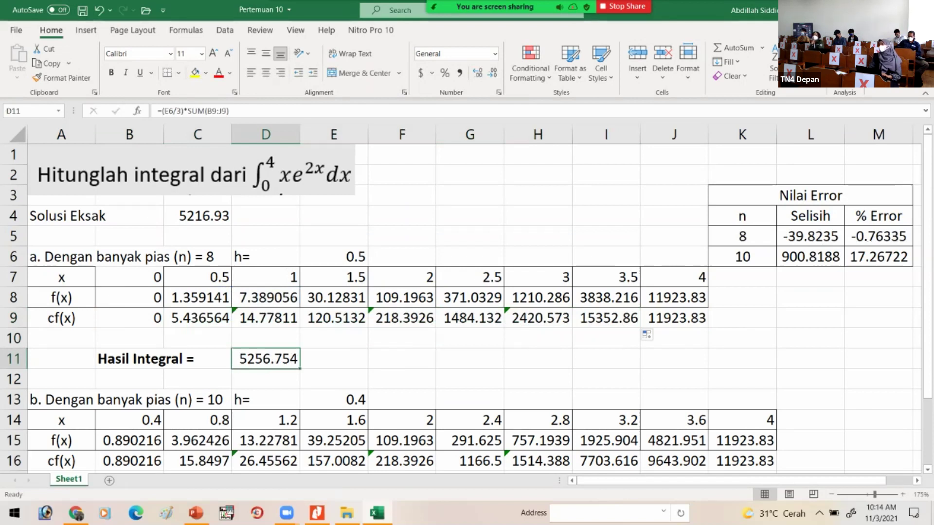
left_click(878, 236)
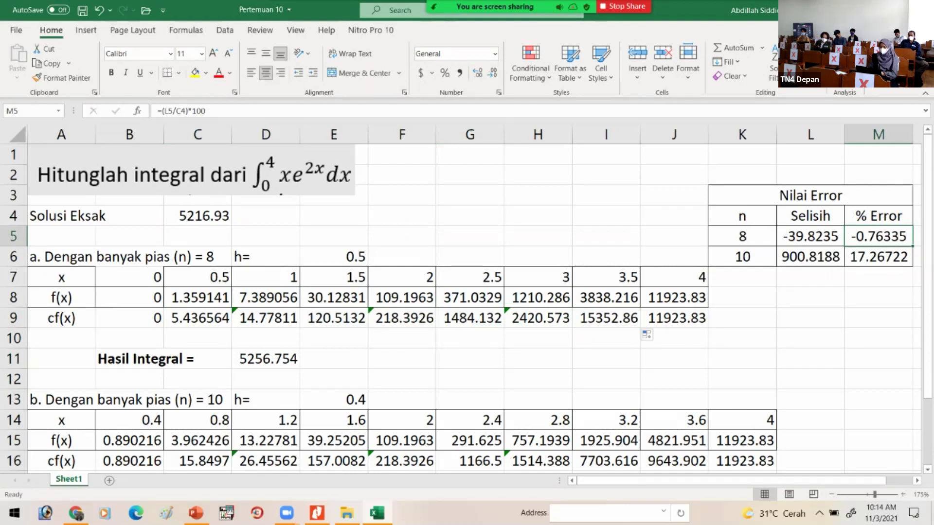
scroll(467, 302, "down", 1)
scroll(467, 301, "up", 1)
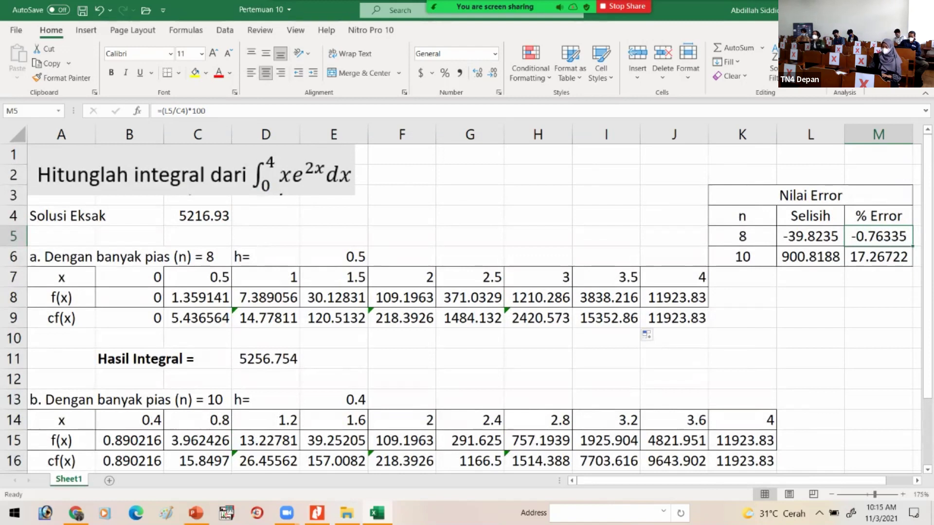
left_click(333, 257)
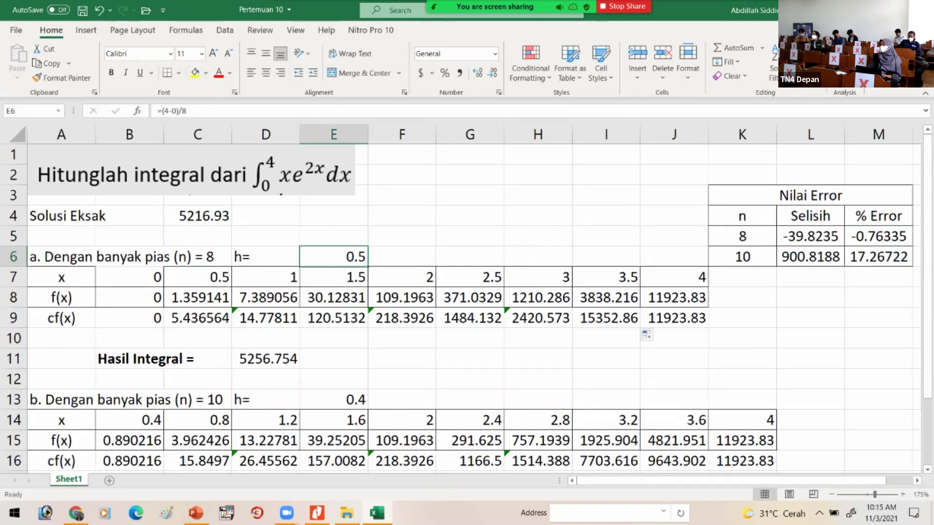
left_click(197, 257)
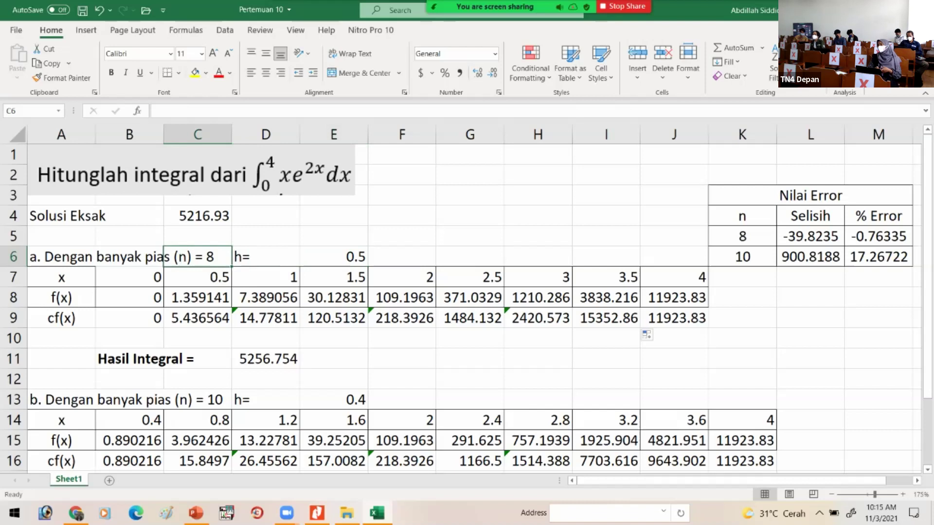
Move the n = 10 table values in B14:K16 one column over so they start at C14
scroll(467, 292, "down", 1)
left_click_drag(121, 360, 749, 399)
key("ctrl+c")
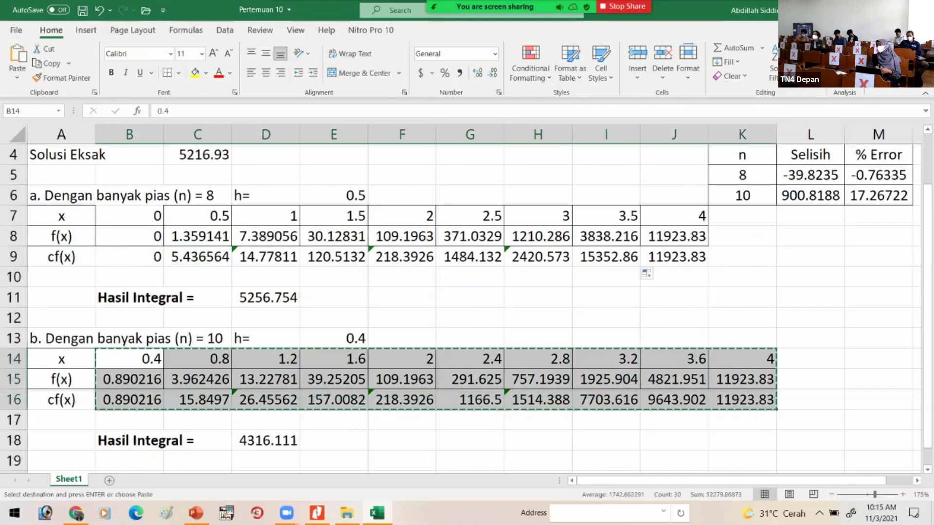
left_click(197, 359)
key("ctrl+v")
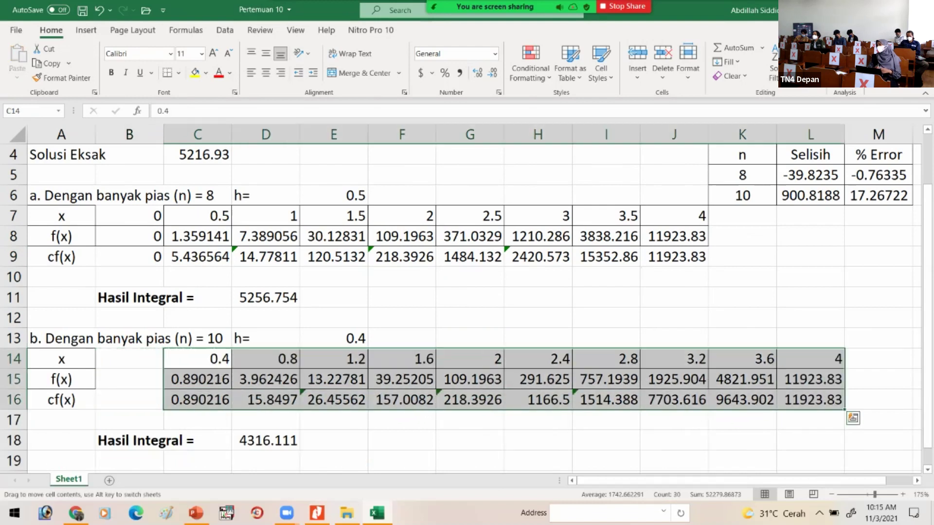
Enter 0 for x, f(x) and cf(x) in B14, B15 and B16 of the n = 10 table
double_click(129, 360)
type("0")
key("Return")
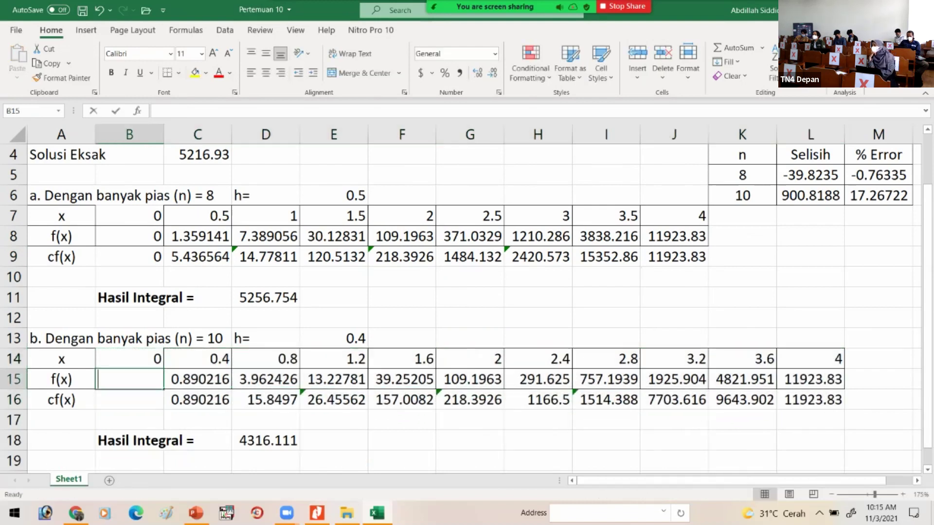
type("0")
key("Return")
type("0")
key("Right")
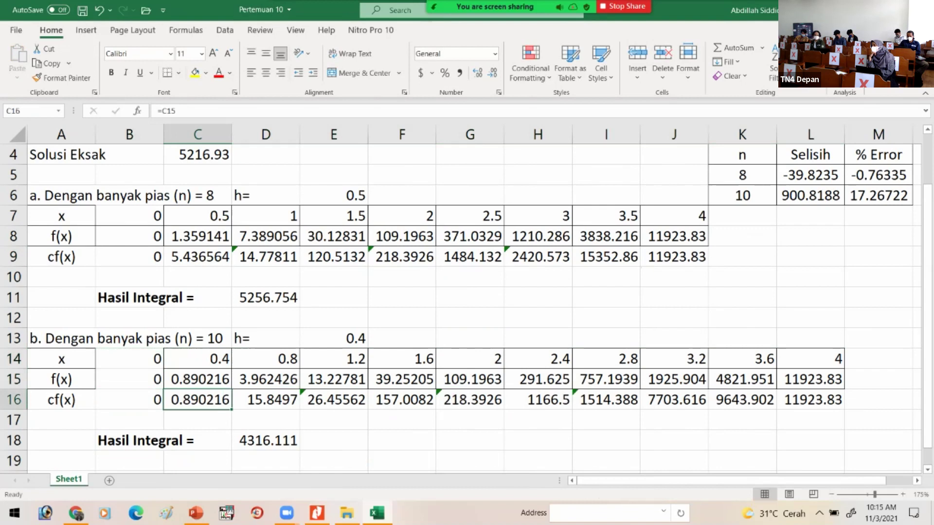
Change the n = 10 cf(x) formulas to =C15*4 in C16 and =D15*2 in D16
type("=")
key("Up")
type("*4")
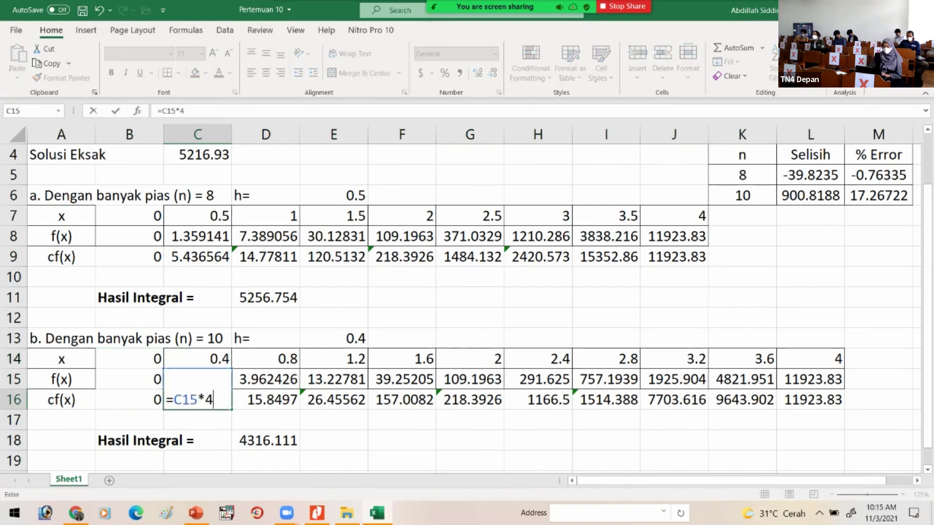
key("Tab")
type("=")
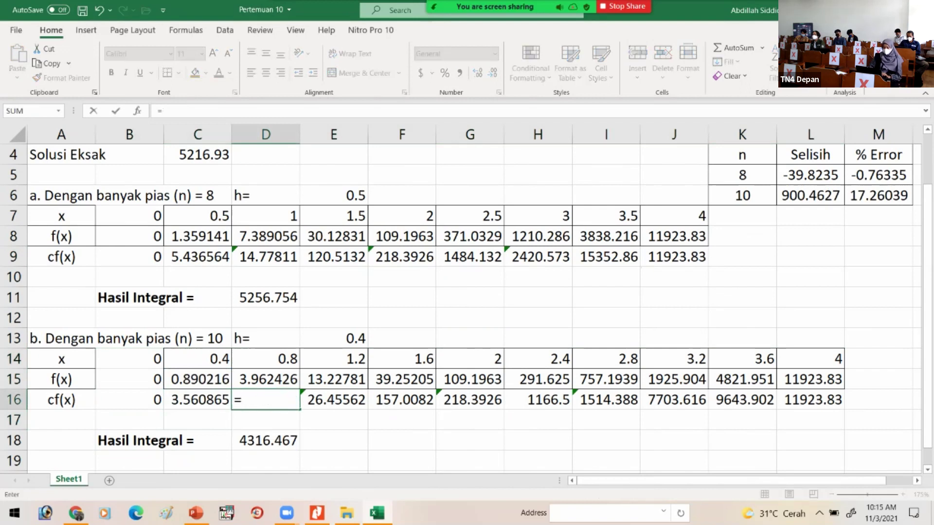
key("Up")
type("*2")
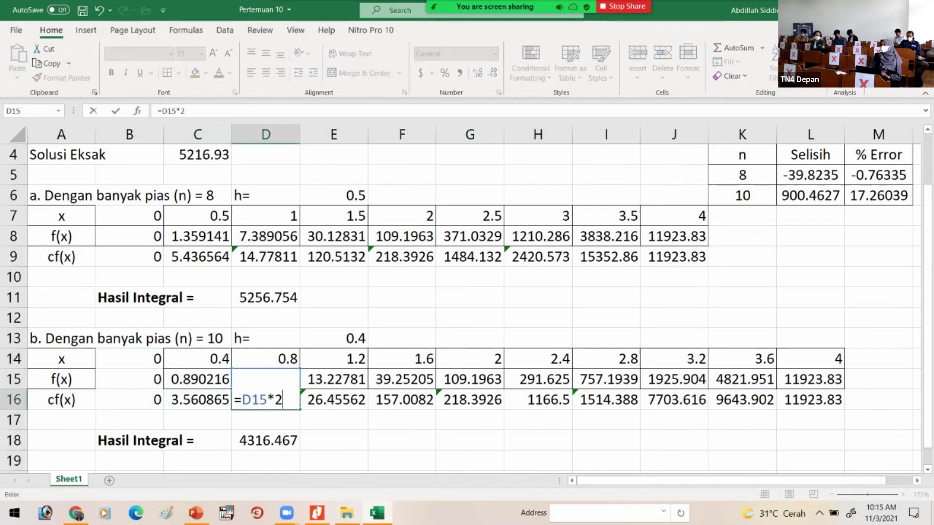
key("Return")
Fill the alternating cf(x) formulas of C16:D16 across the n = 10 row through K16
left_click_drag(198, 400, 776, 409)
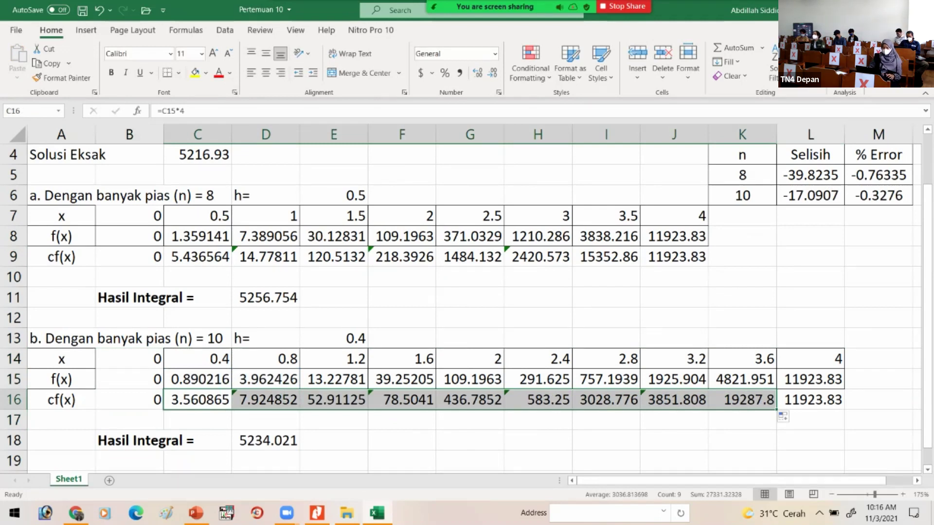
left_click(742, 400)
left_click(742, 400)
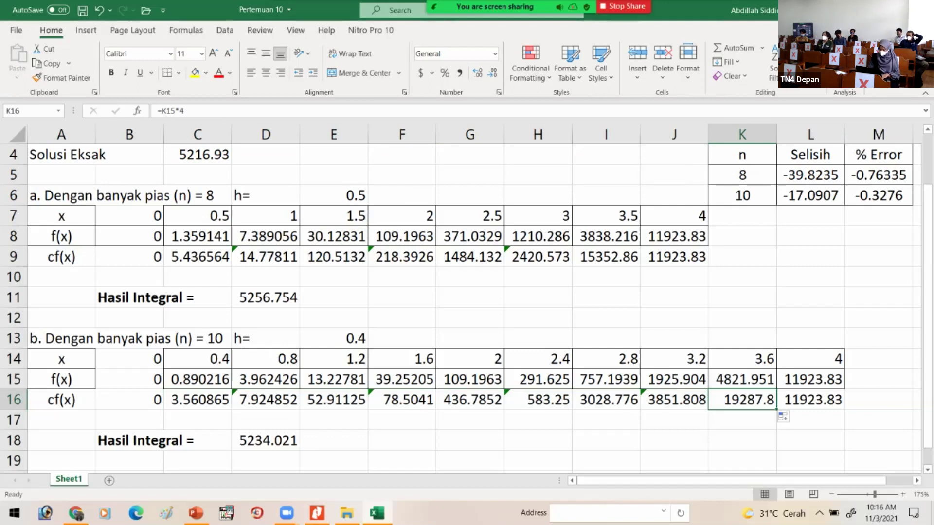
left_click(878, 175)
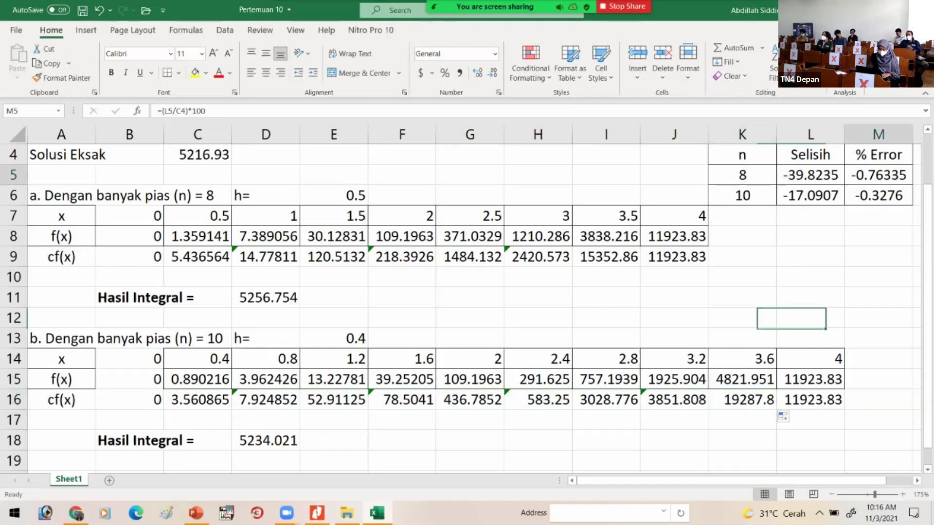
key("ctrl+e")
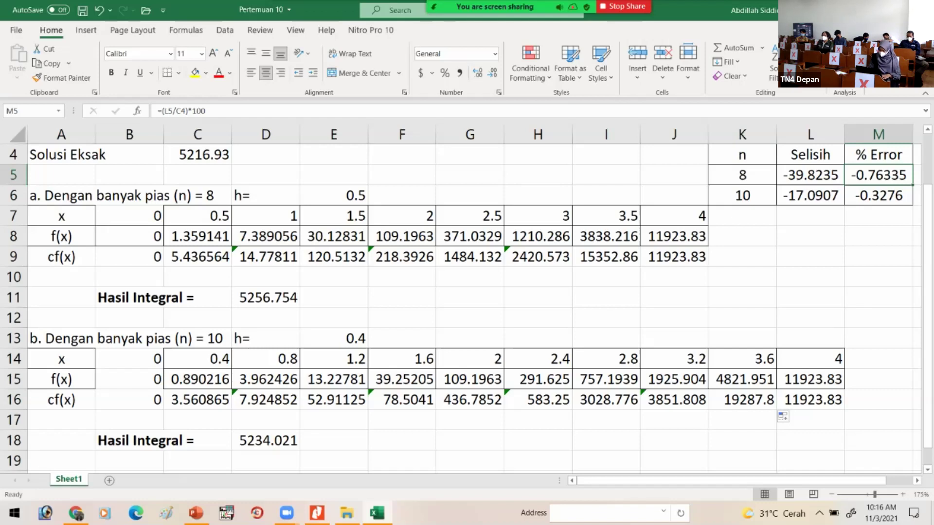
scroll(467, 301, "up", 1)
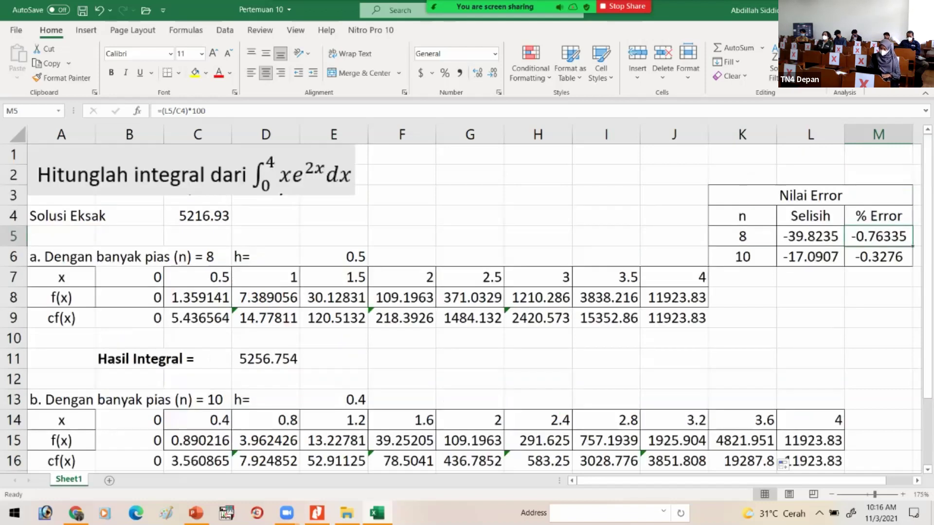
scroll(467, 301, "down", 1)
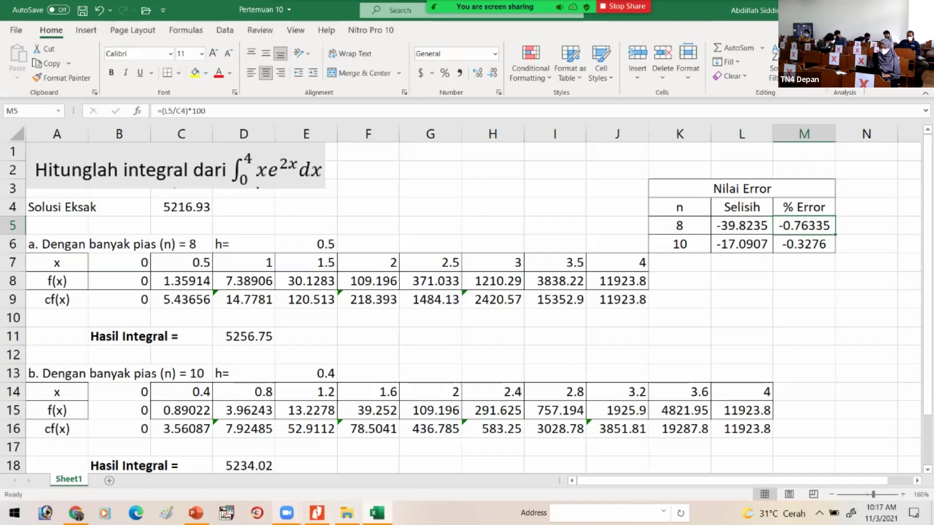
left_click(287, 513)
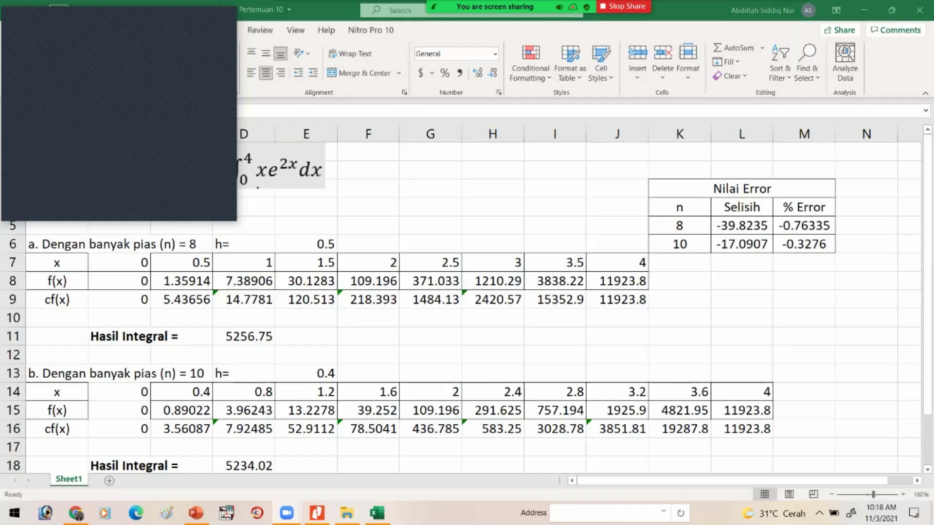
left_click(804, 225)
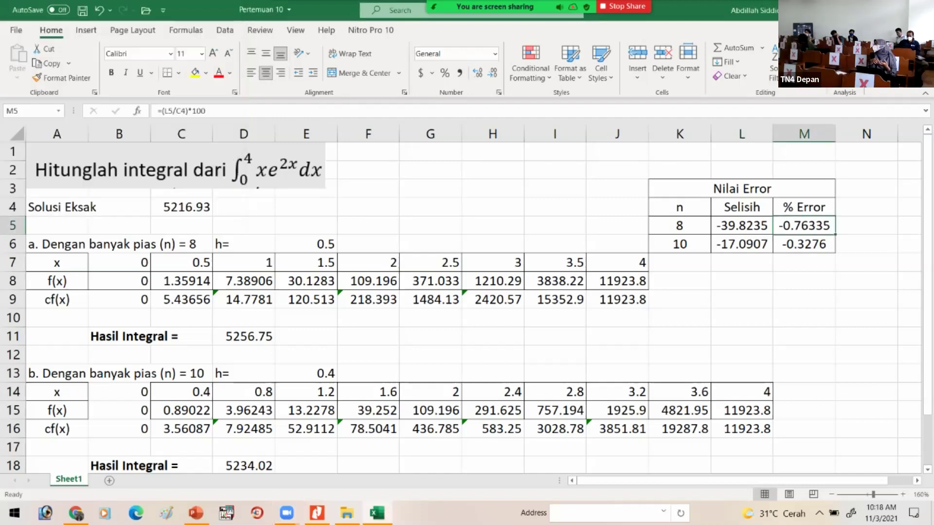
double_click(804, 225)
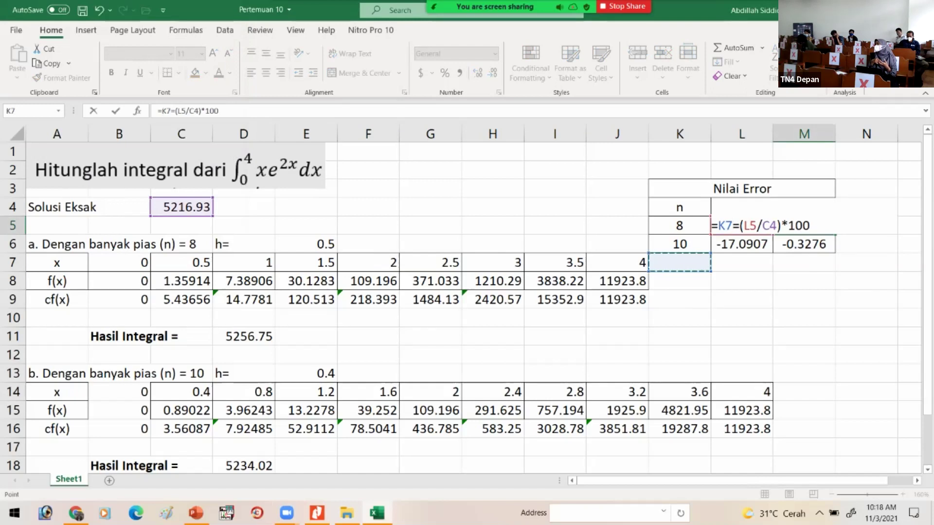
key("Escape")
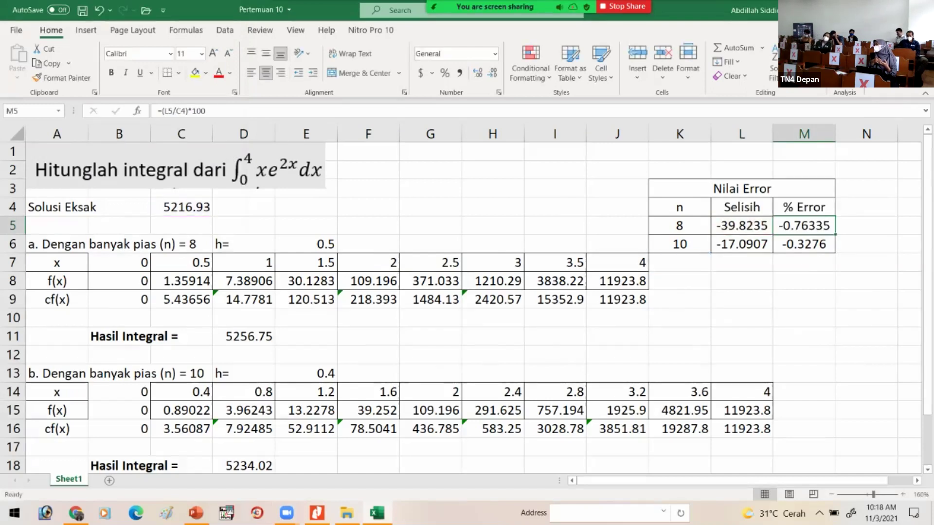
scroll(460, 301, "down", 1)
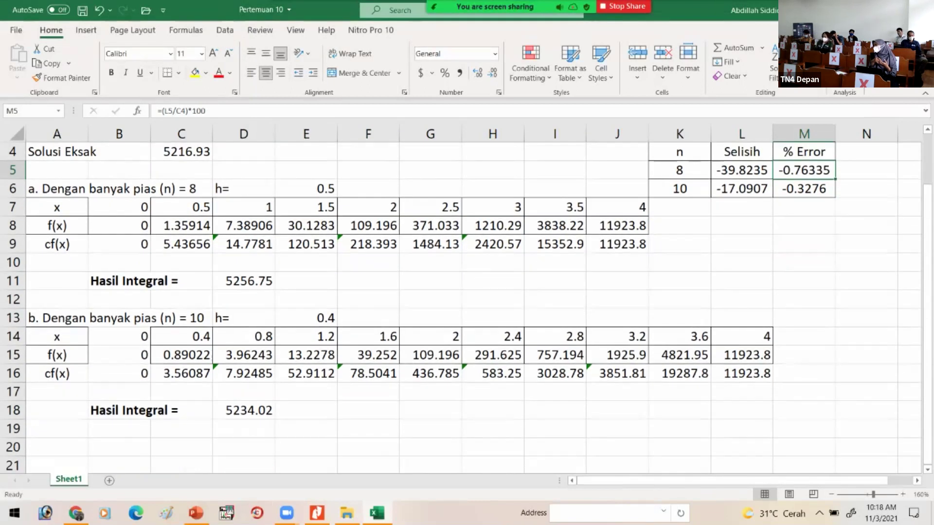
scroll(460, 302, "up", 1)
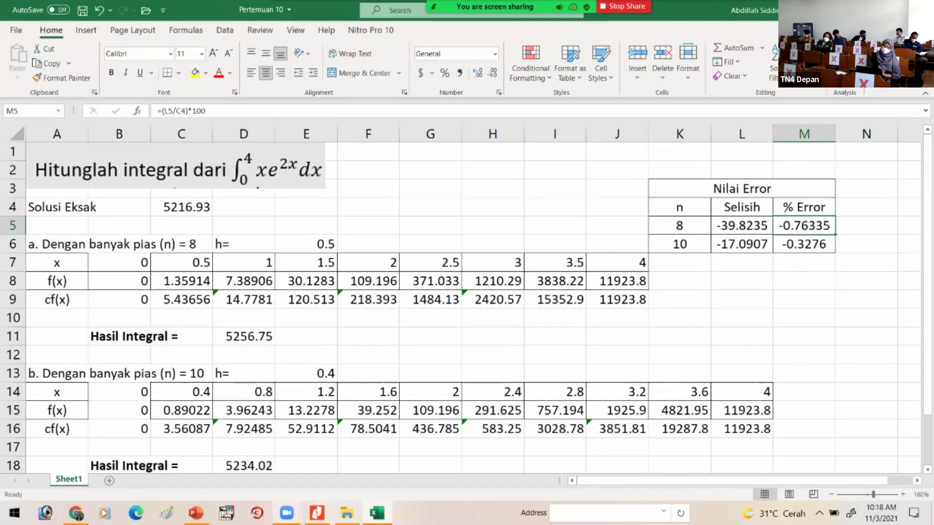
mouse_move(286, 513)
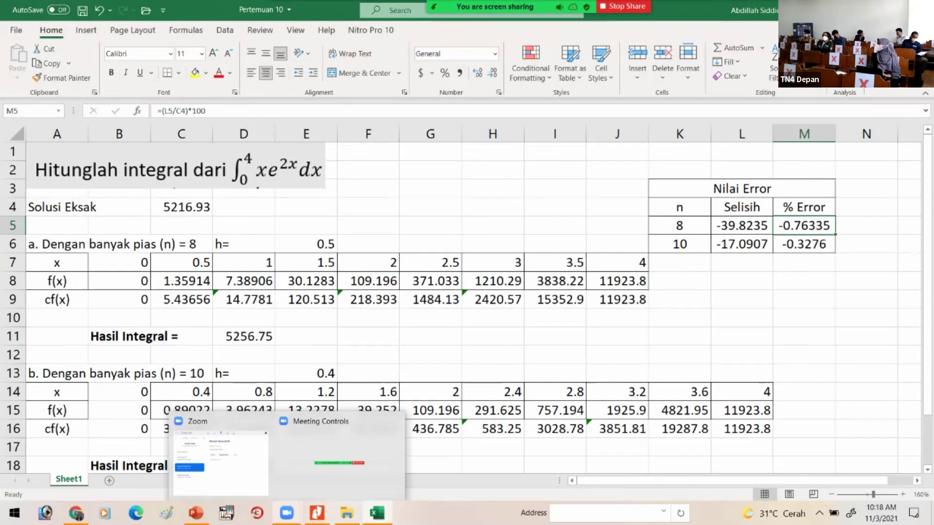
mouse_move(196, 513)
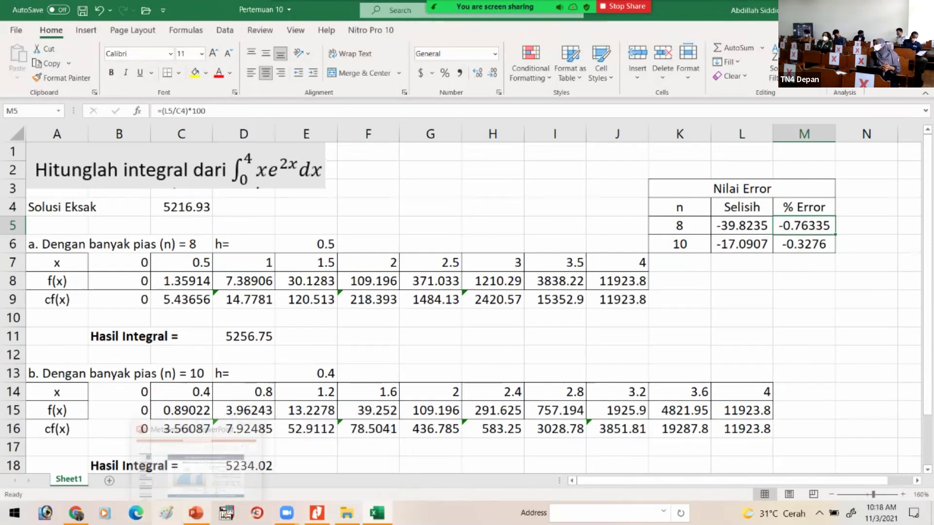
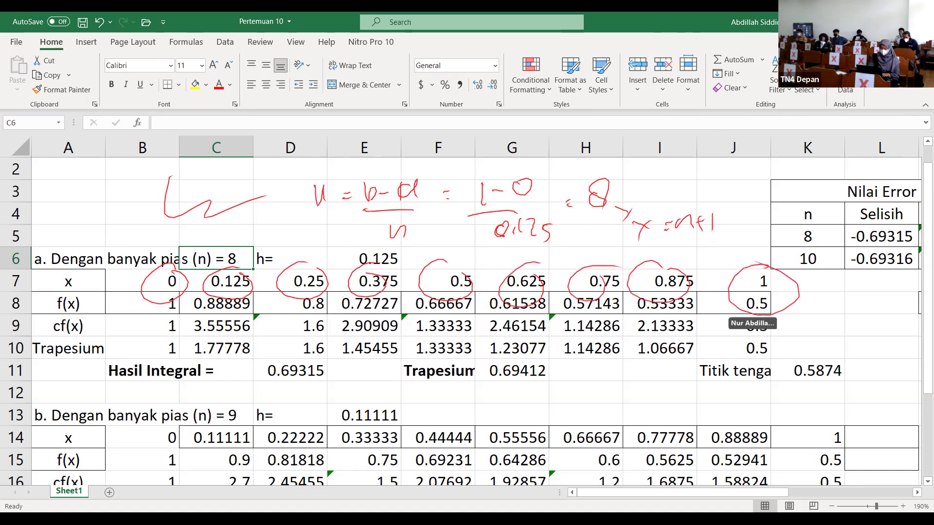
Examine the f(x) formula in B8 of the n = 8 table
left_click(142, 303)
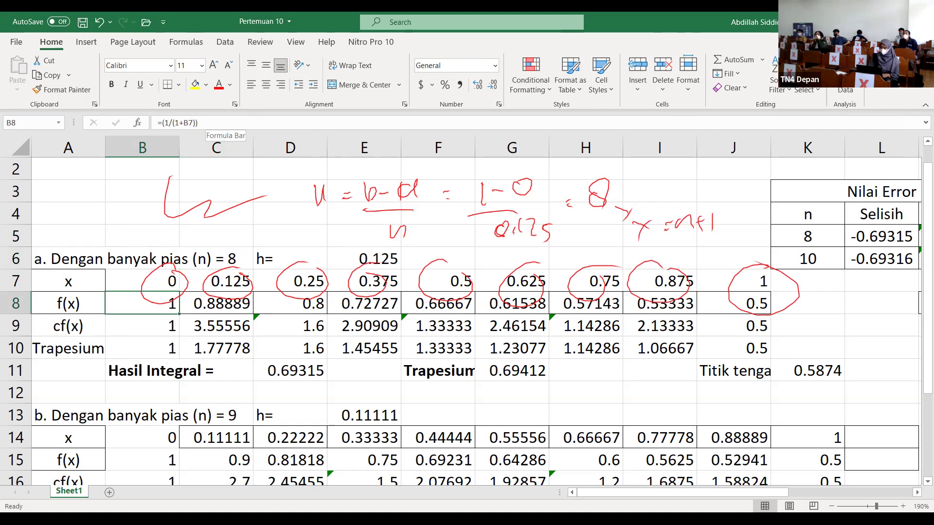
key("F2")
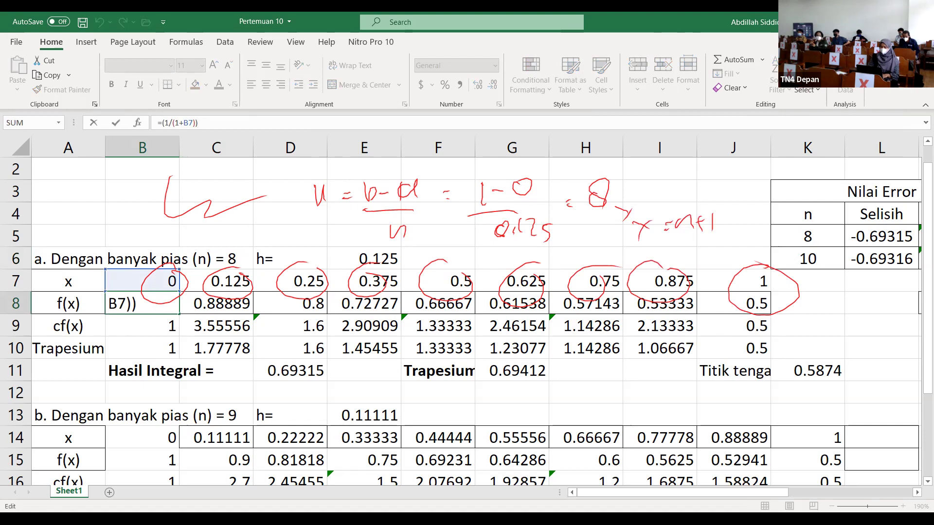
key("Right")
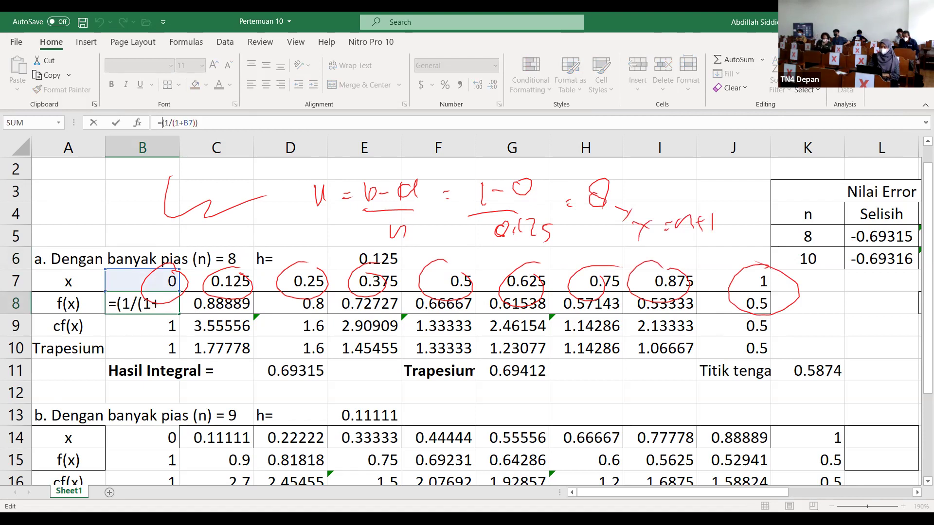
left_click(216, 148)
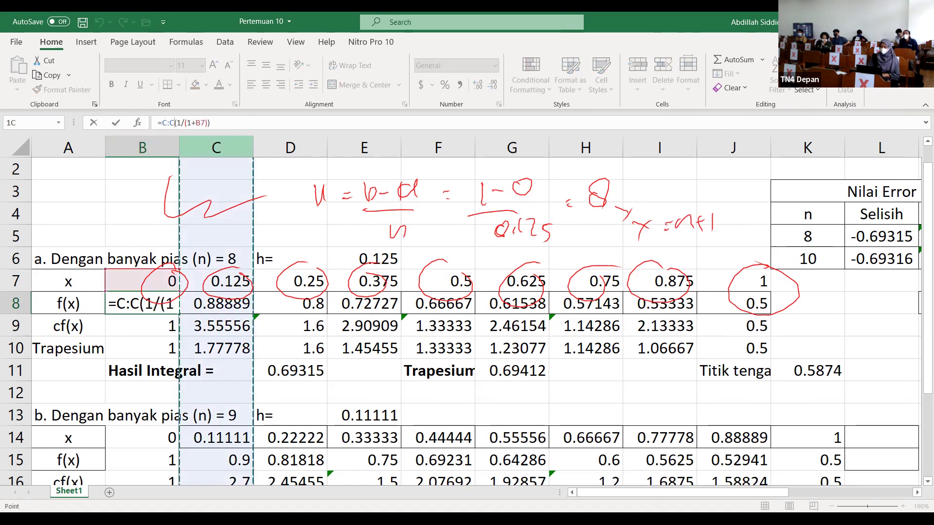
key("Escape")
key("Escape")
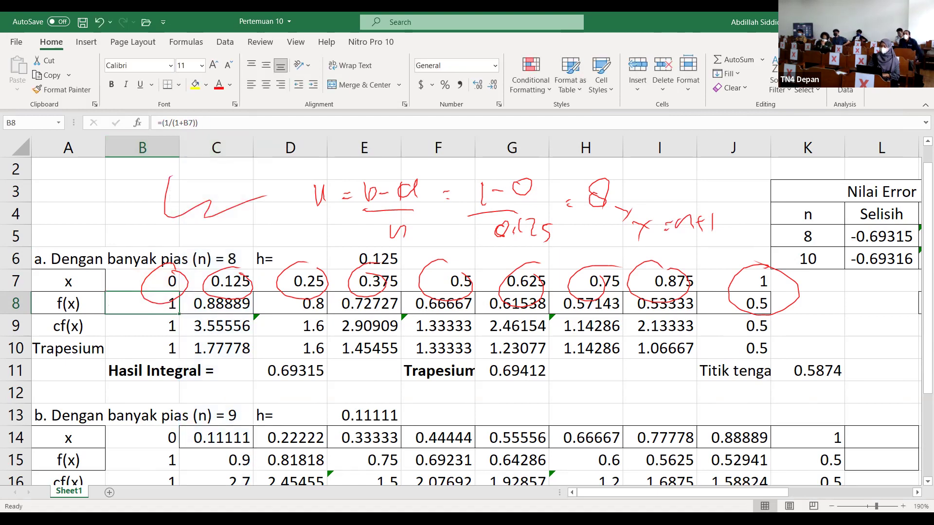
Widen column B to fit the full f(x) formula in B8, and fill that formula across row 8 through J8
double_click(180, 147)
left_click(195, 122)
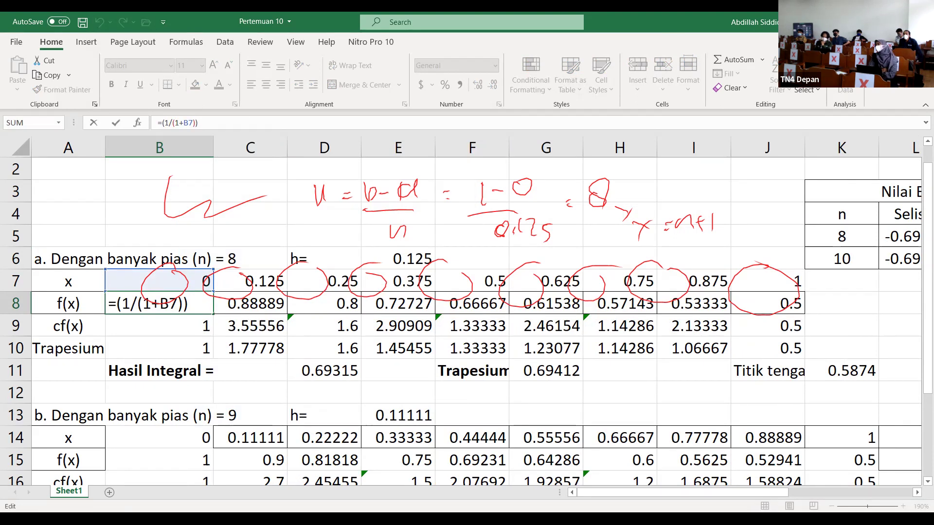
key("Escape")
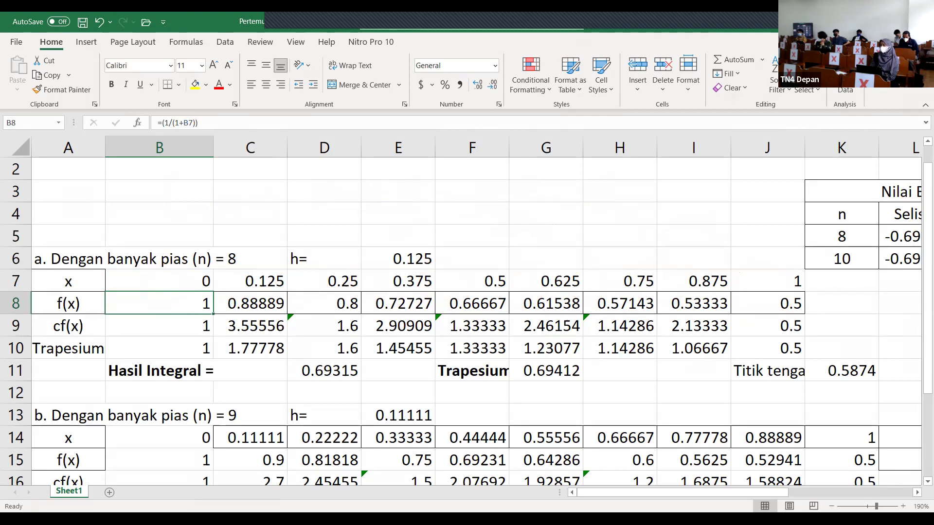
left_click_drag(213, 314, 778, 311)
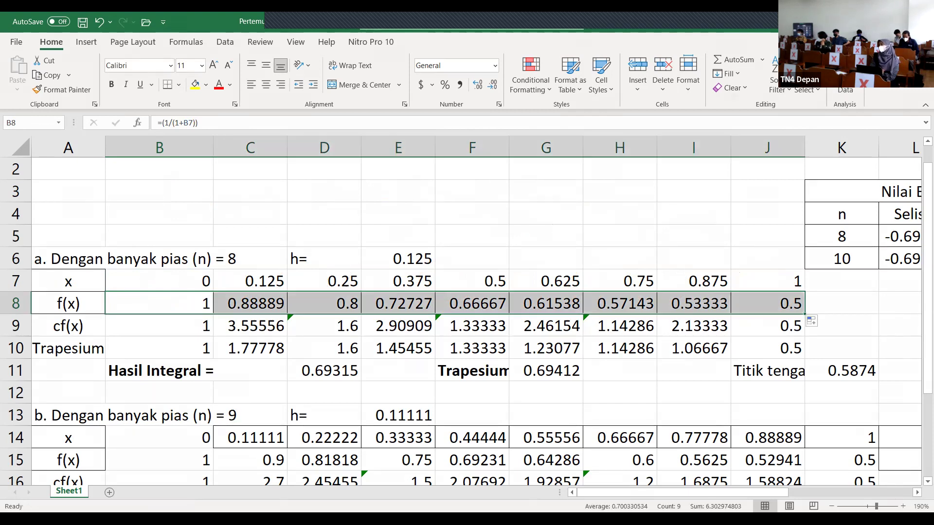
Examine the alternating cf(x) formulas in row 9 of the n = 8 table, from B9 through I9
left_click(159, 326)
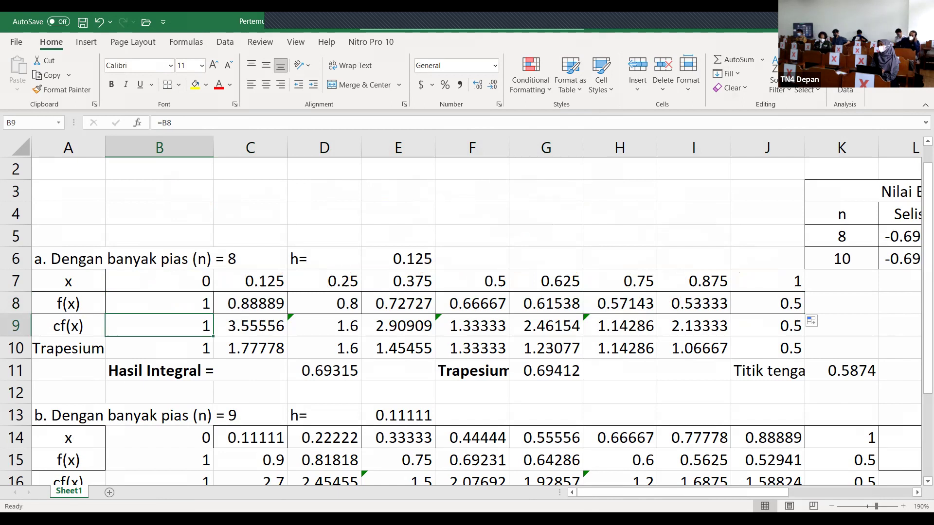
left_click(250, 325)
left_click(324, 326)
left_click(378, 326)
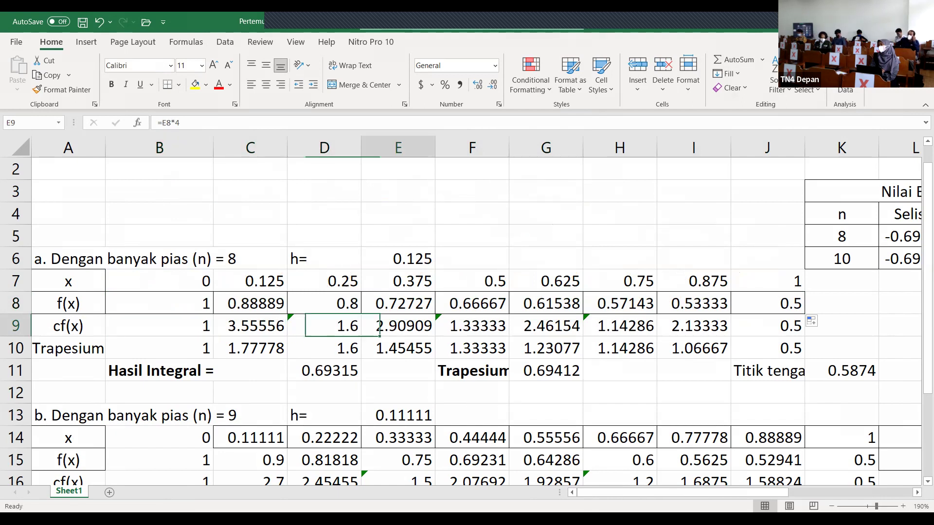
left_click(250, 326)
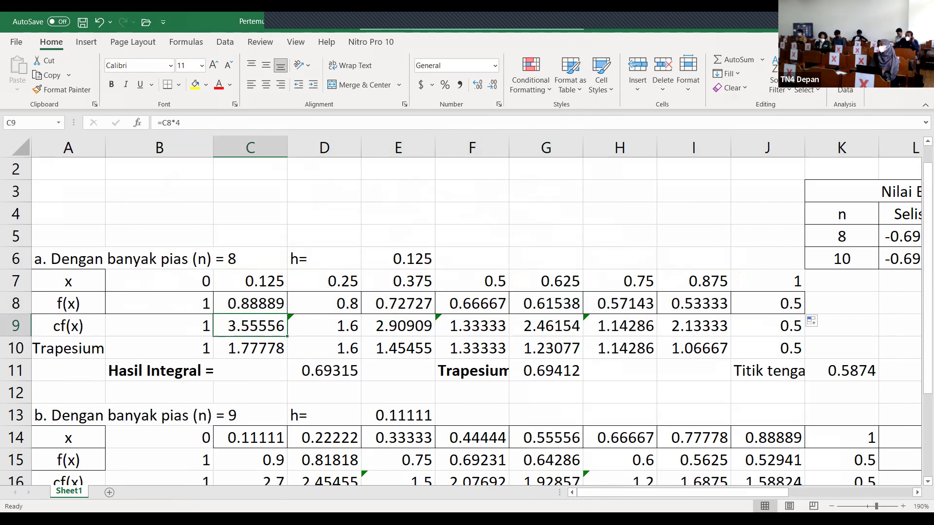
key("F2")
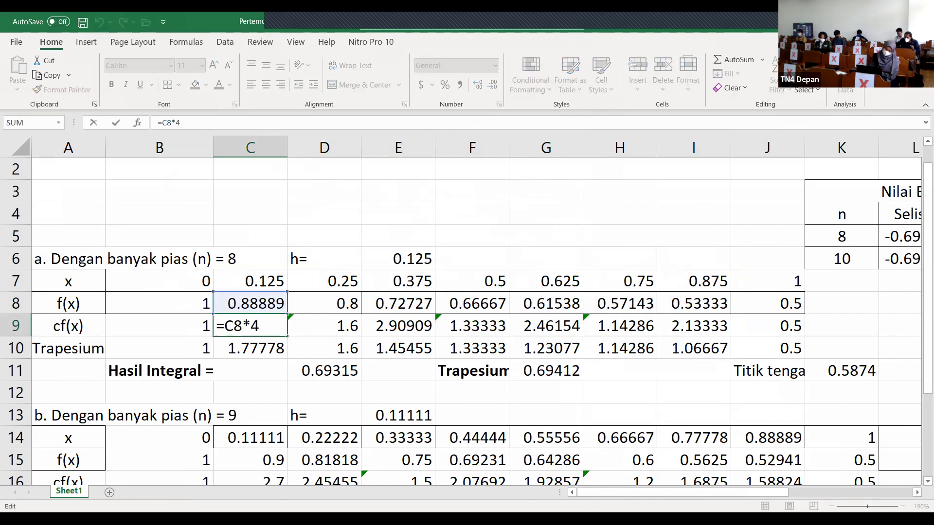
key("Tab")
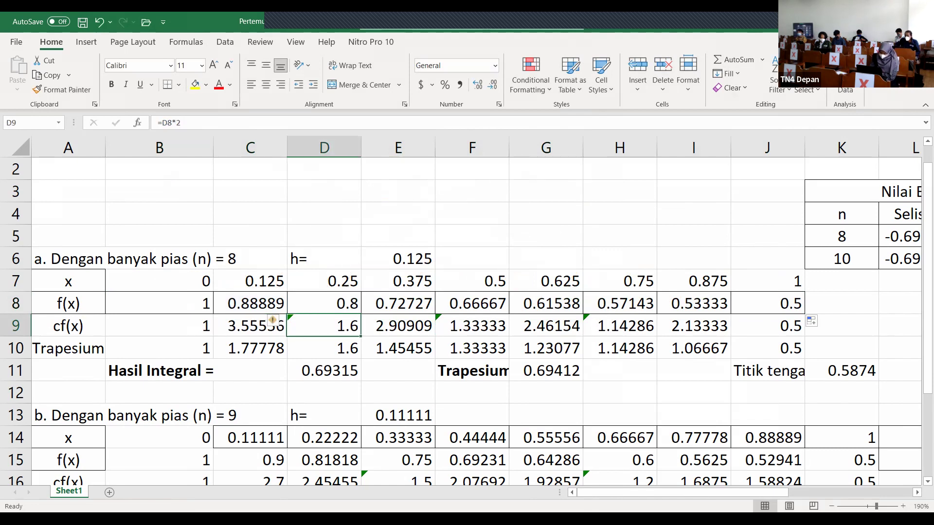
key("F2")
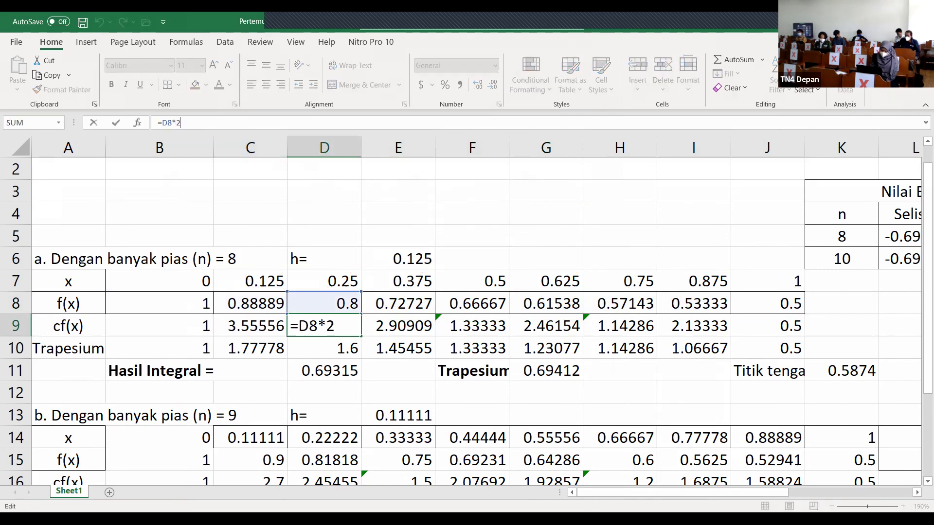
key("Escape")
left_click(694, 326)
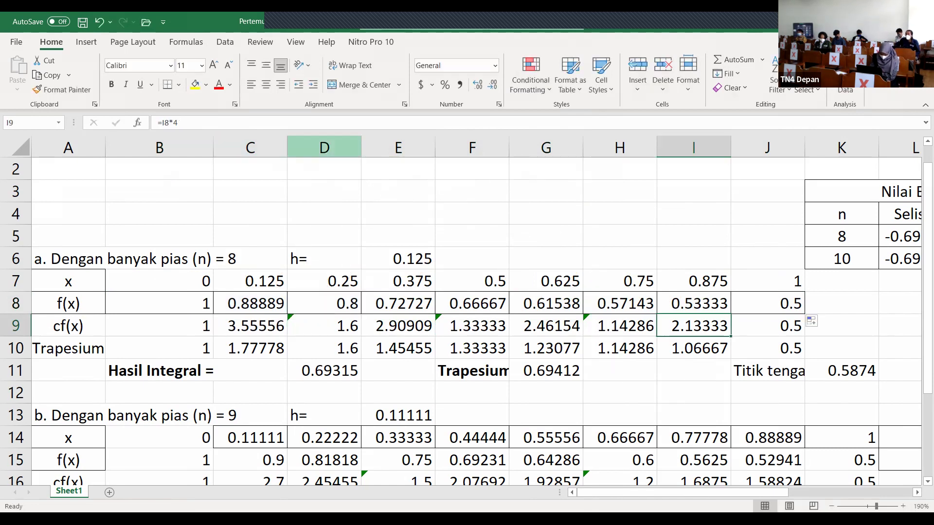
key("F2")
key("ctrl+Return")
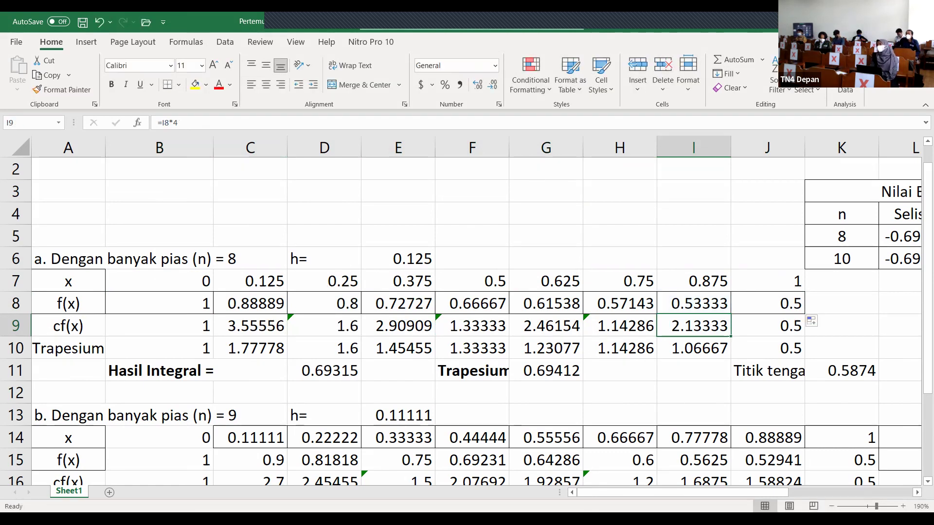
Widen column D to fit the integral result in D11 and examine its formula's references to h and the cf(x) row
left_click(324, 371)
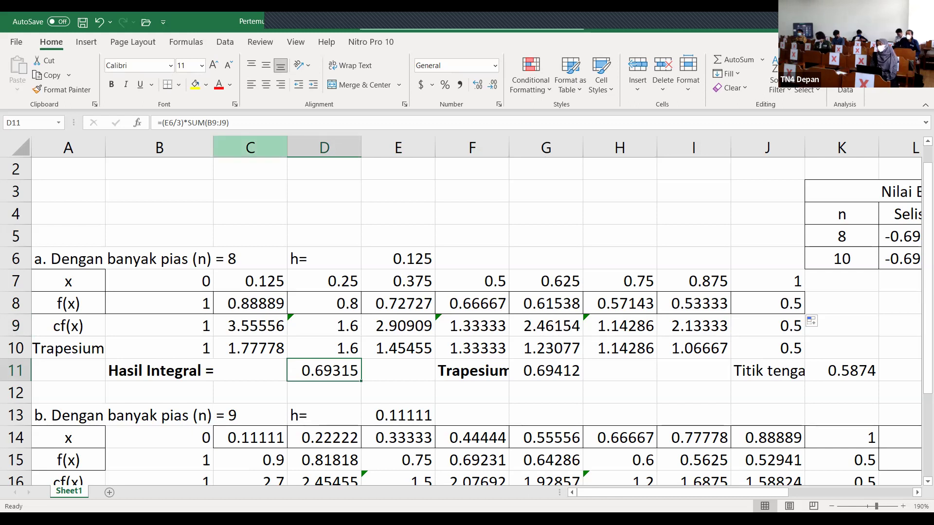
double_click(361, 147)
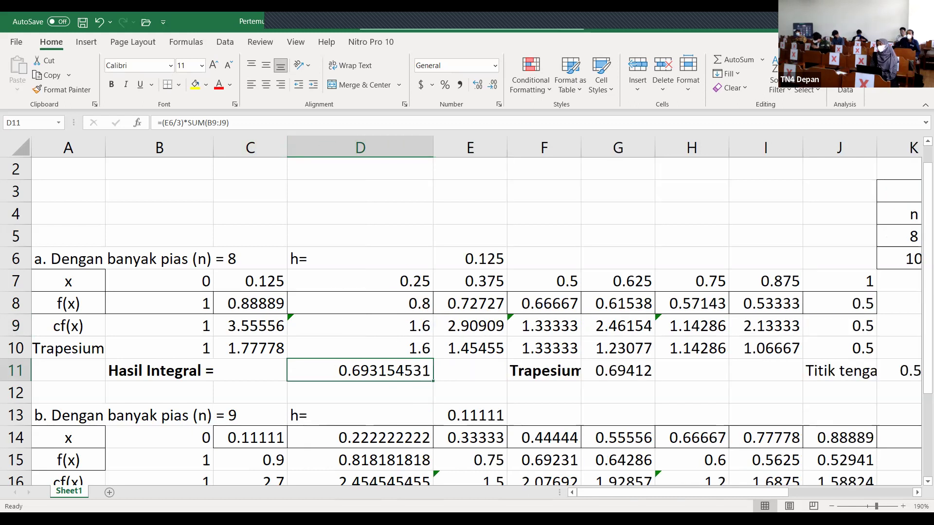
left_click(208, 123)
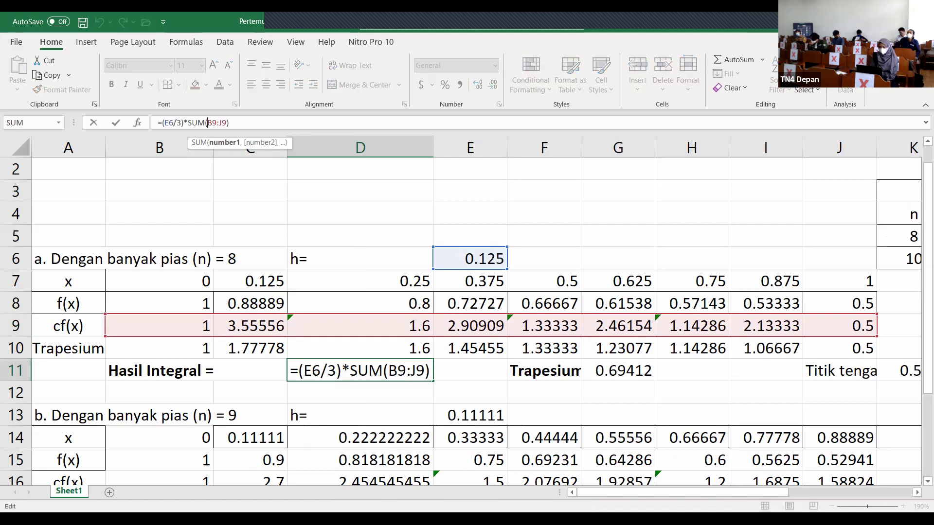
left_click_drag(320, 371, 304, 371)
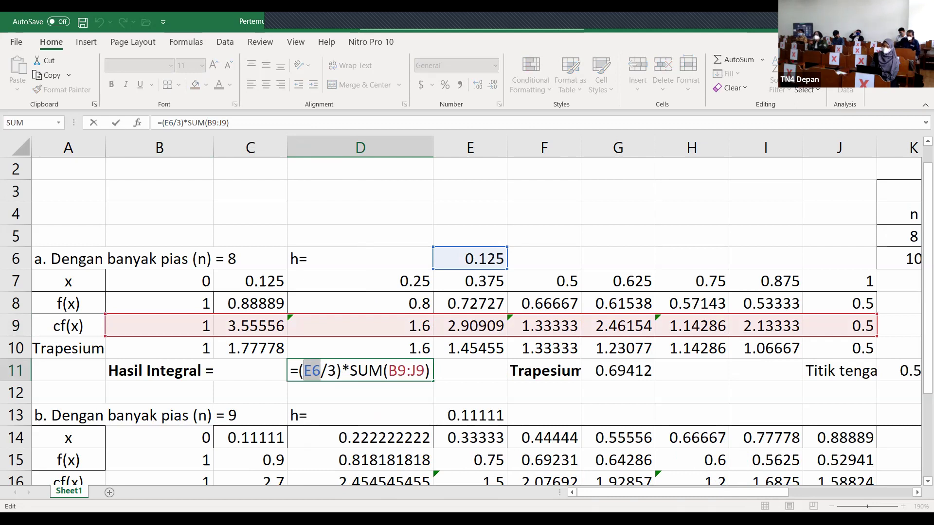
key("ctrl+Return")
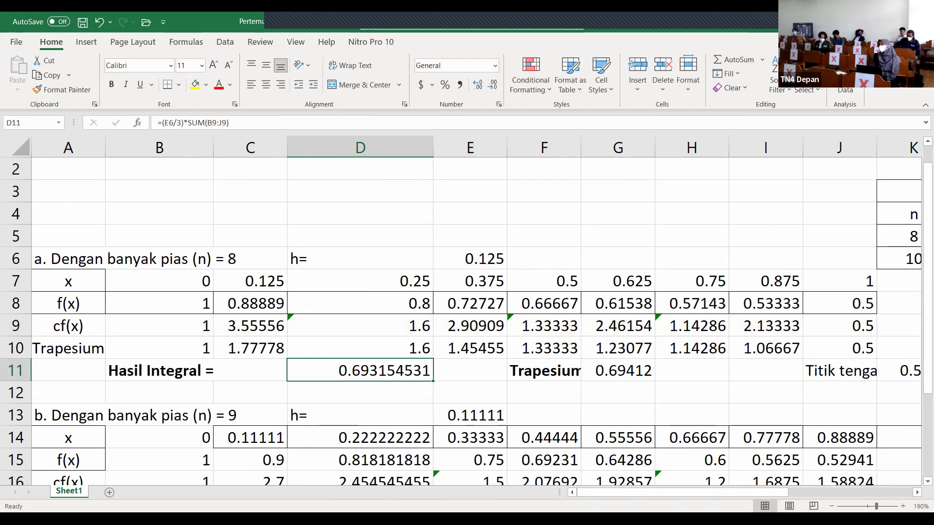
Narrow column D until the n = 8 integral result in D11 displays eight decimals
left_click_drag(433, 147, 424, 147)
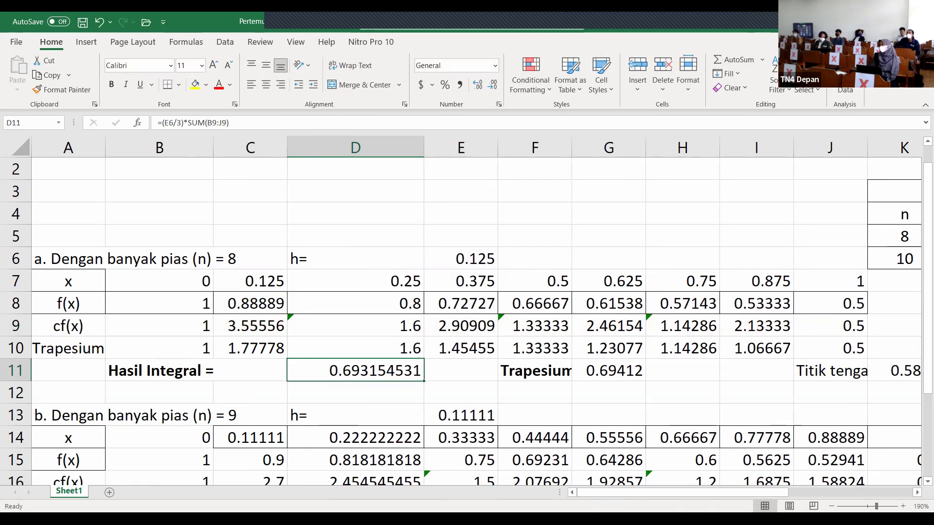
left_click_drag(424, 147, 383, 148)
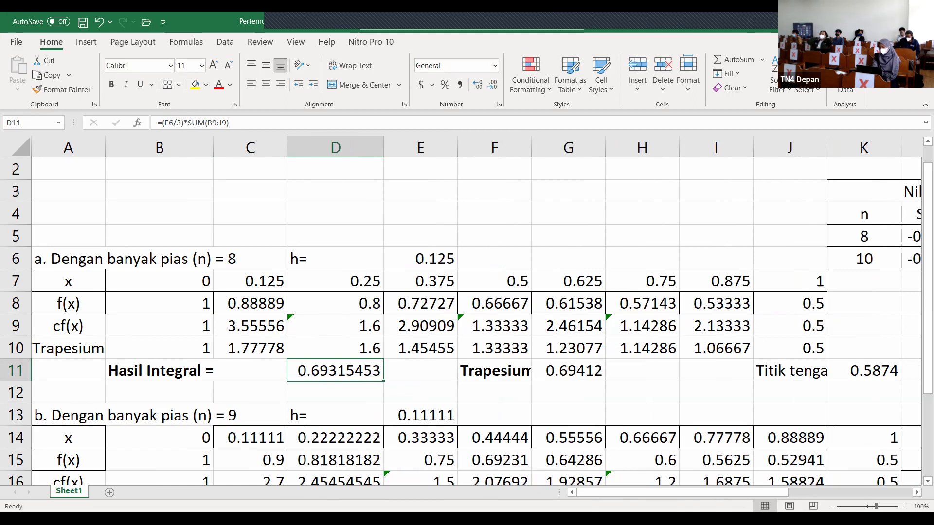
right_click(349, 370)
left_click(392, 304)
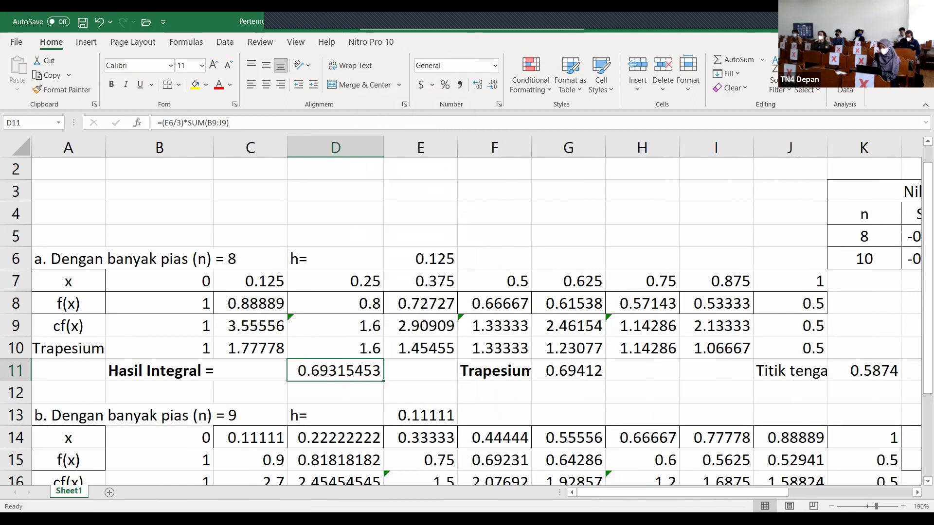
Format the n = 8 integral result in D11 as a number with 5 decimal places
left_click(249, 211)
left_click(415, 228)
left_click(415, 228)
left_click(416, 229)
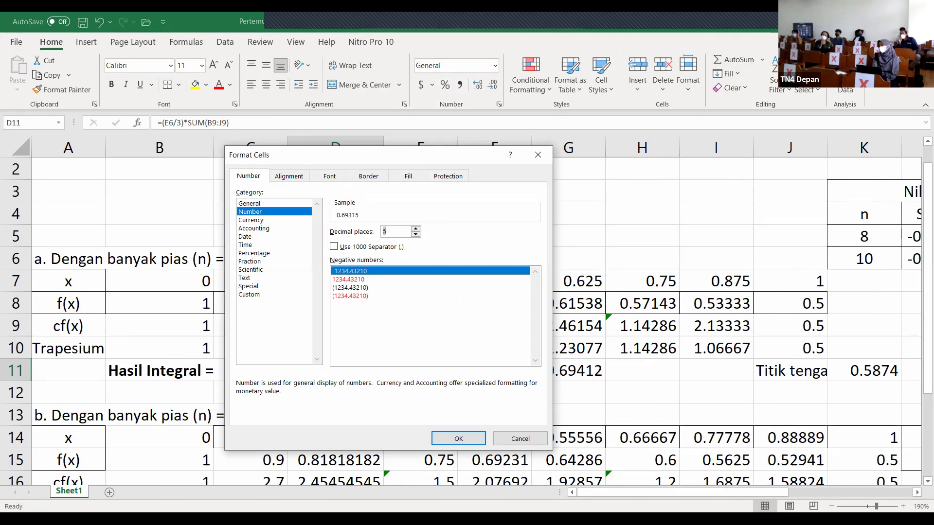
key("Return")
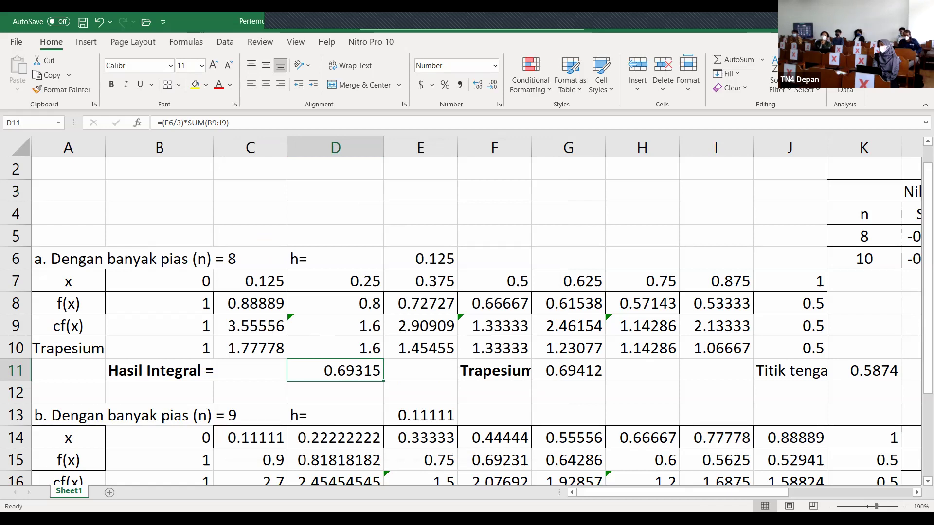
Examine the trapezoid weighting formulas in row 10 of the n = 8 table, from B10 through E10
left_click(568, 371)
left_click(159, 348)
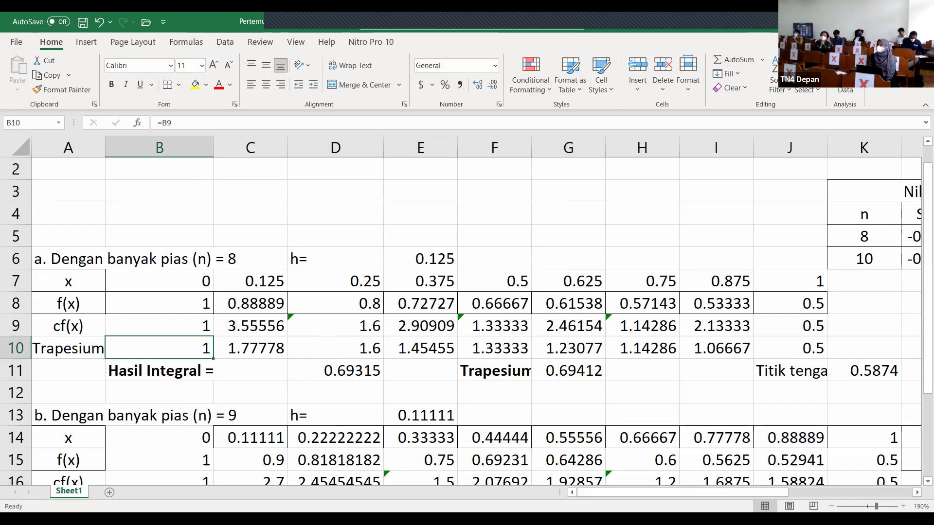
left_click(250, 348)
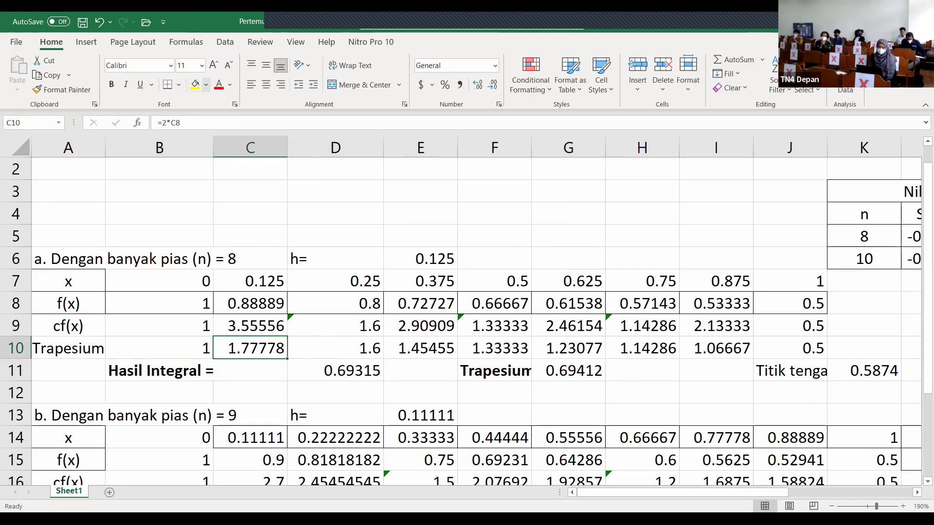
left_click(190, 123)
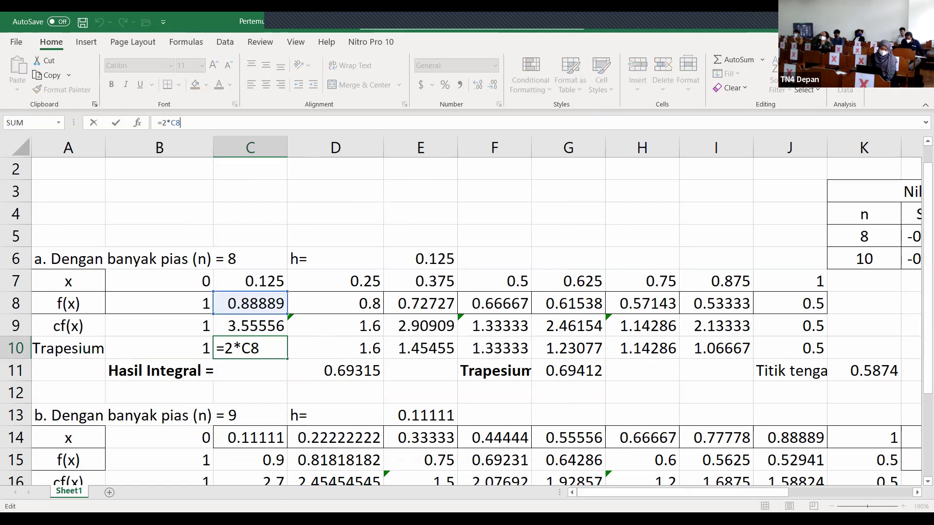
key("Escape")
left_click(335, 349)
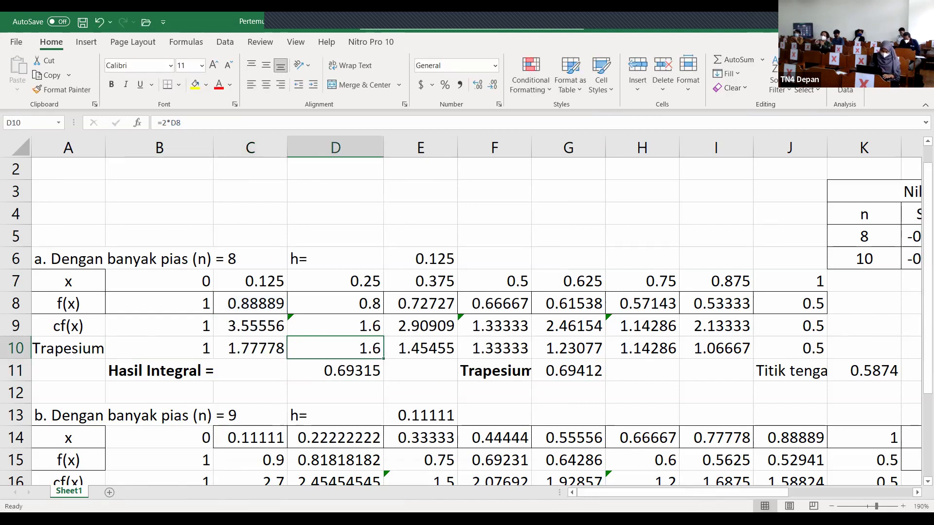
key("F2")
key("ctrl+Return")
key("Right")
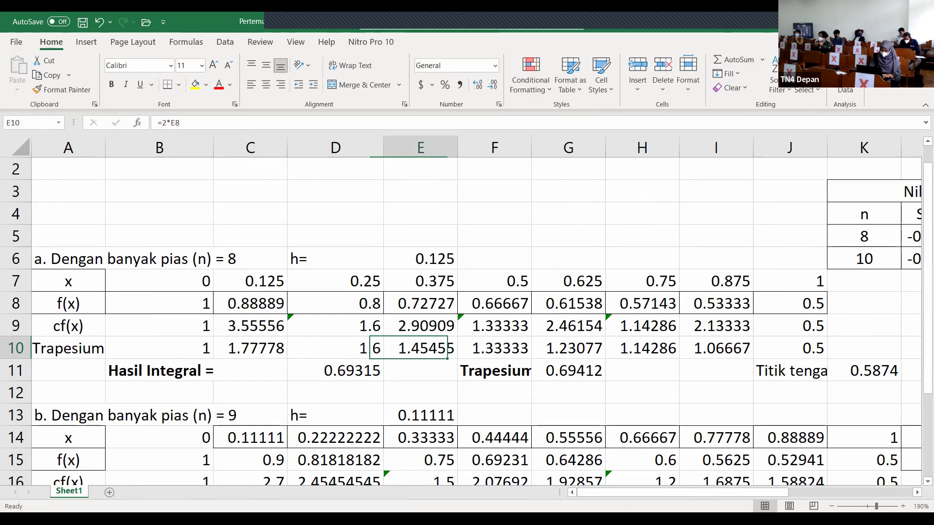
Examine the trapezoid integral formula in G11 and its references to h and row 10
left_click(568, 370)
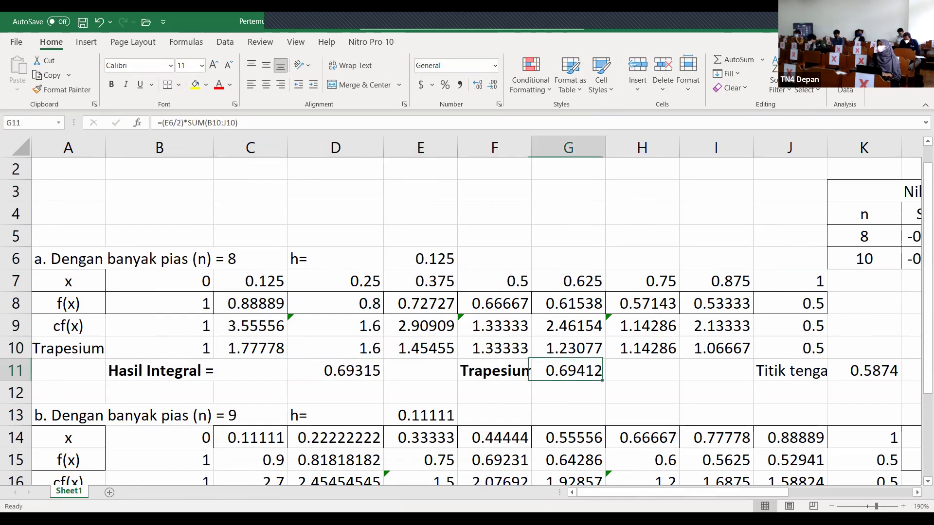
left_click(252, 123)
left_click(180, 122)
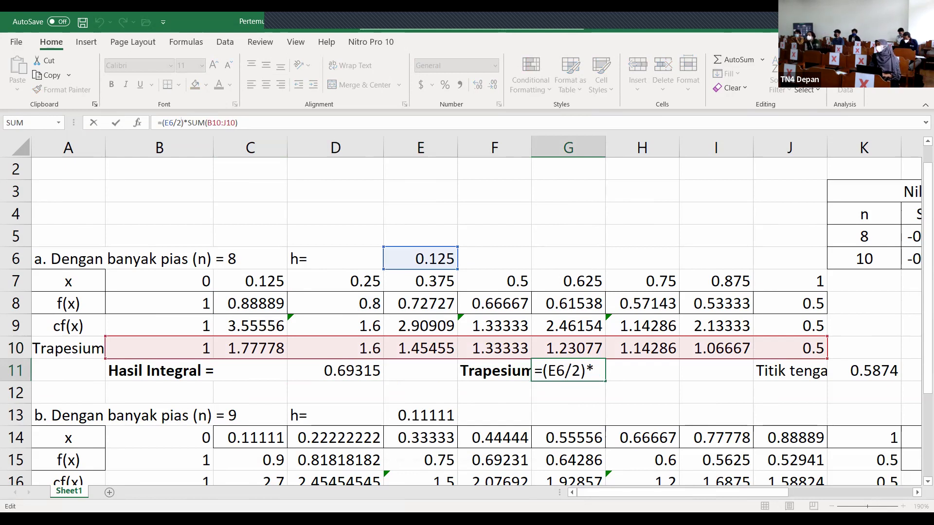
key("ctrl+Return")
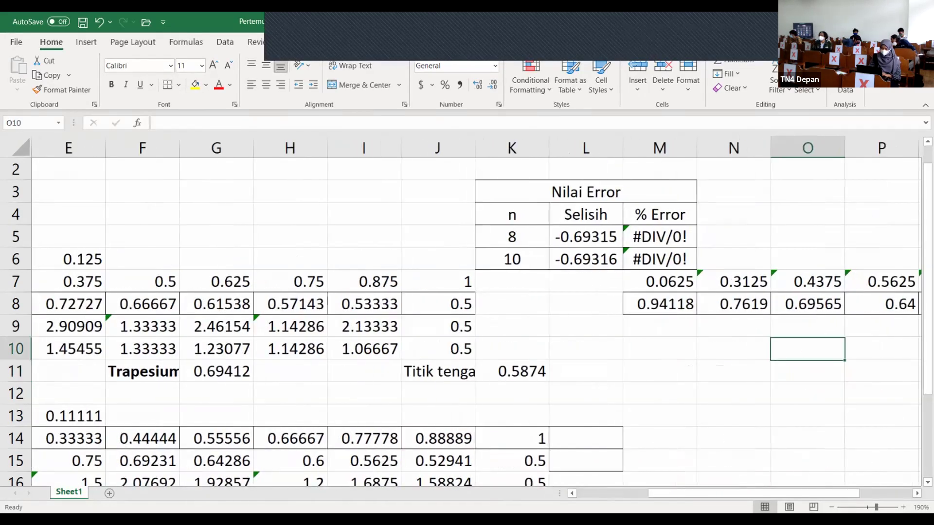
Examine the n = 8 x-values in row 7 alongside the midpoint values that start at M7
key("Left")
key("Left")
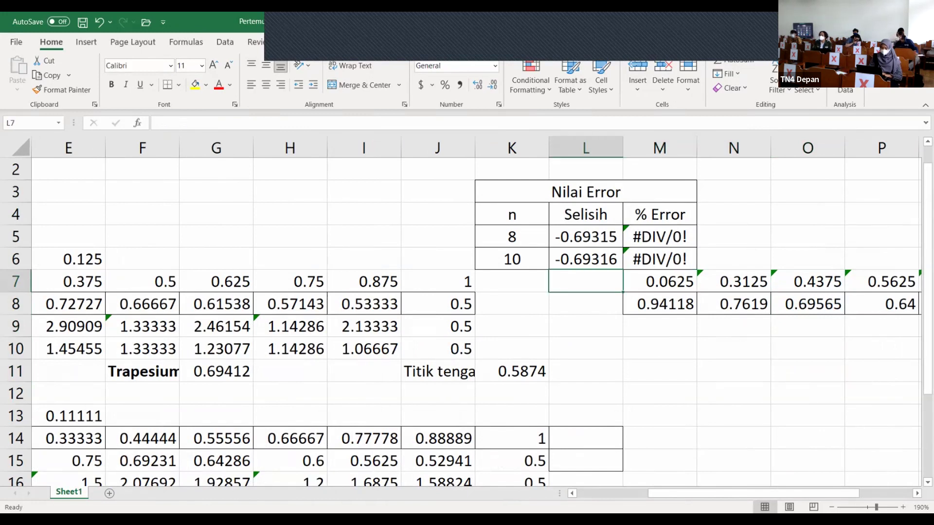
key("Left")
key("Left")
key("Left")
key("Left")
key("Left")
key("Left")
key("Left")
key("Left")
key("Left")
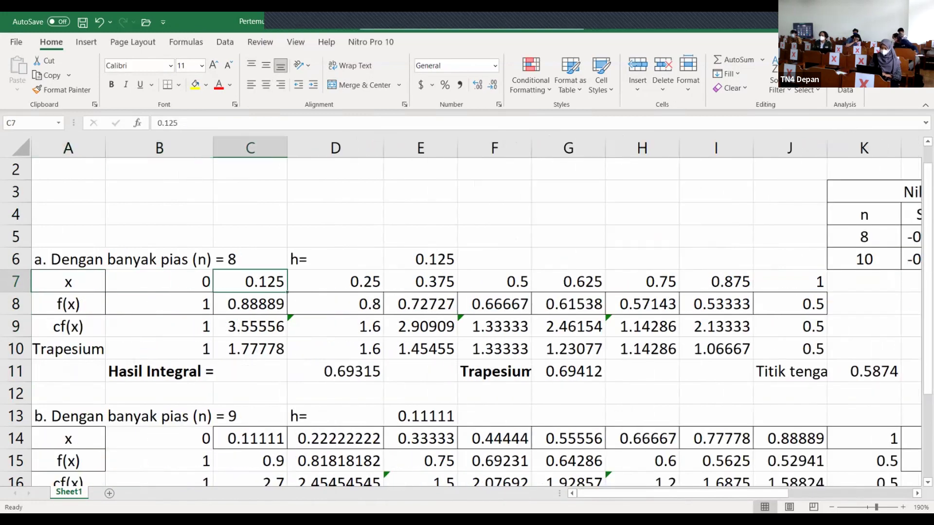
key("Left")
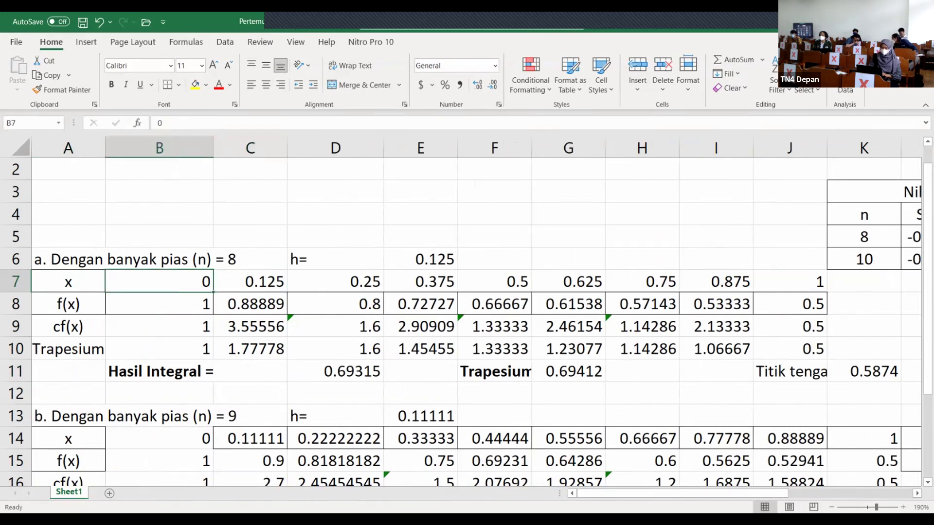
key("Right")
key("Right")
key("Right")
key("Right")
key("Right")
key("Right")
key("Right")
key("Right")
key("Right")
key("Right")
key("Right")
key("Right")
key("Right")
key("Right")
key("Right")
Enter the first midpoint formula =(B7+C7)/2 in M7
key("Left")
key("Left")
key("Left")
key("Left")
type("=")
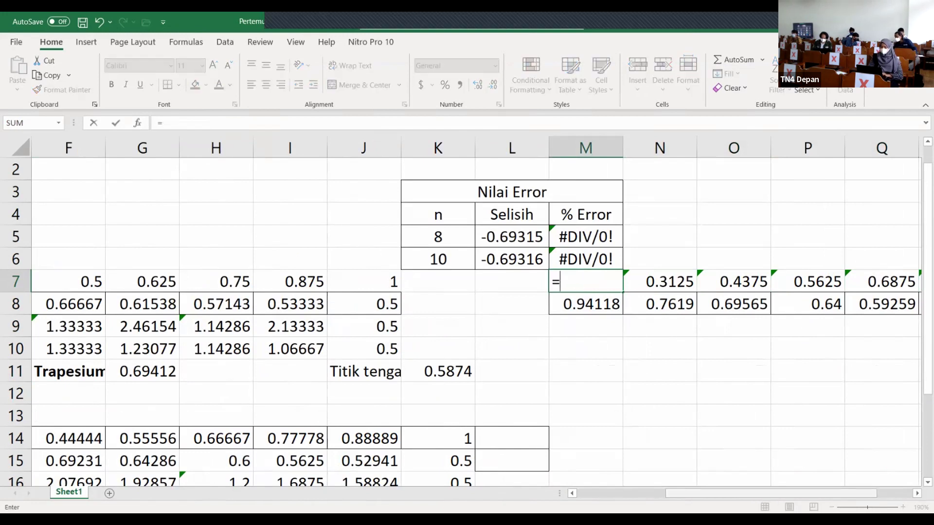
scroll(477, 321, "left", 5)
left_click(159, 281)
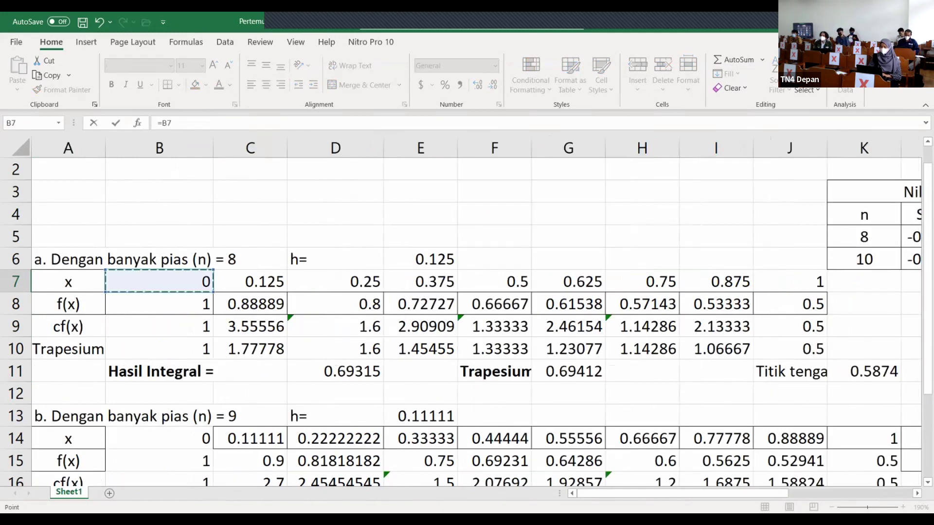
key("F2")
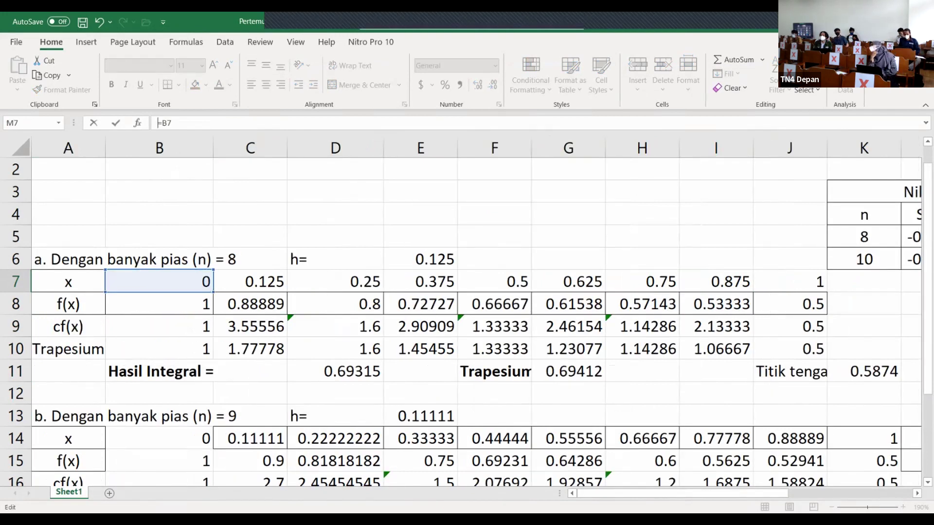
type("(B7")
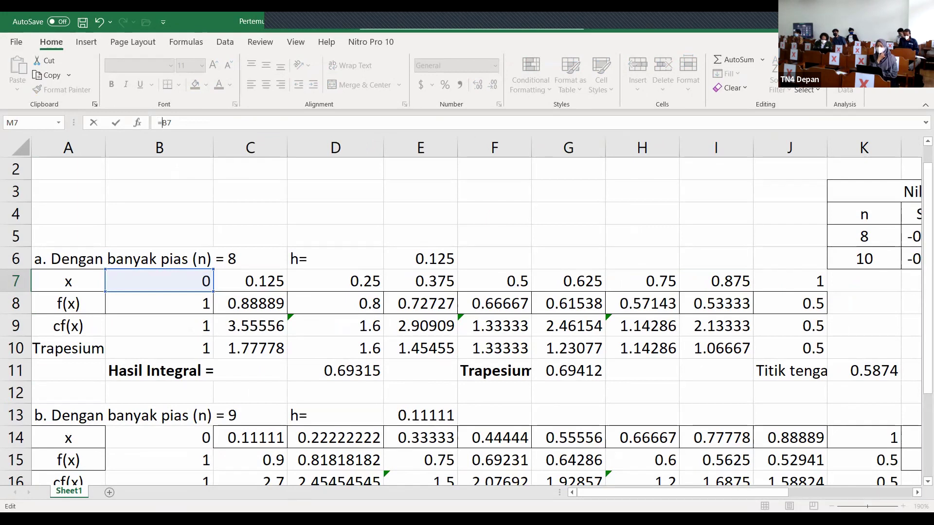
type("+")
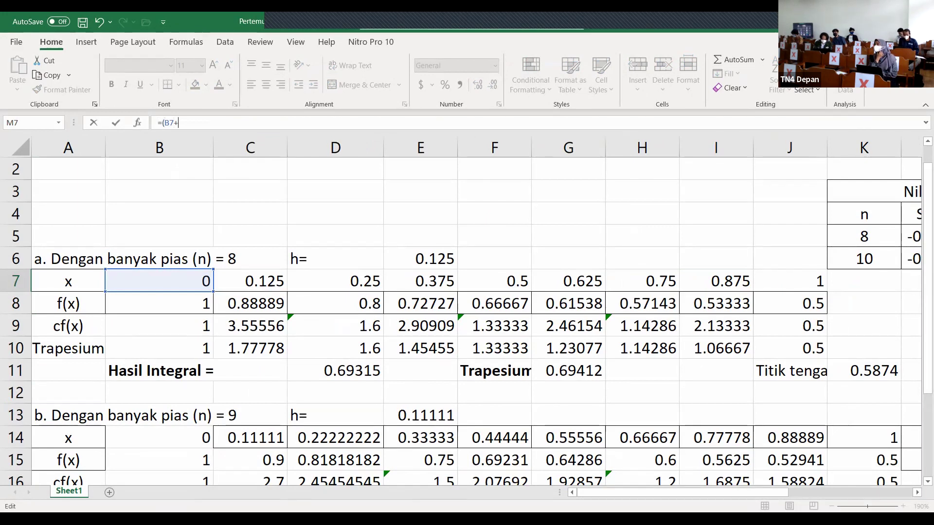
left_click(250, 281)
type(")/2")
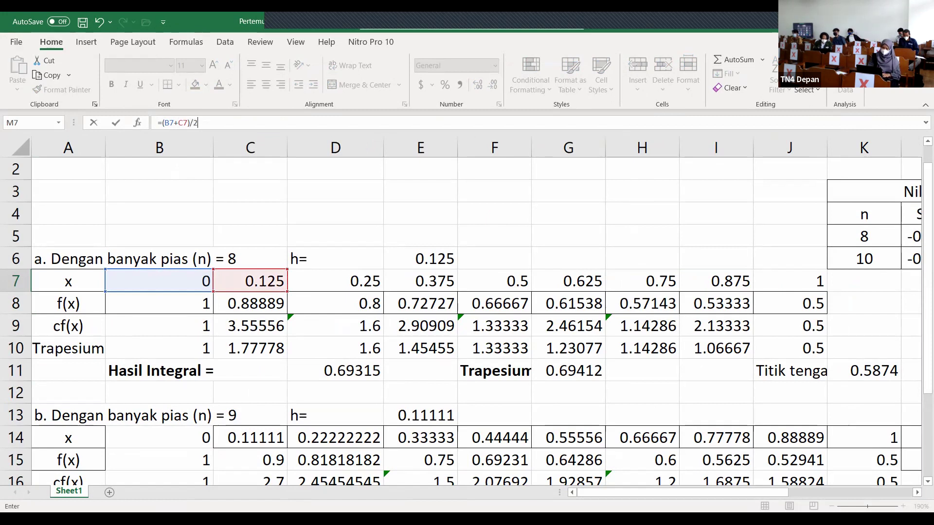
key("Return")
key("Down")
key("Up")
key("Up")
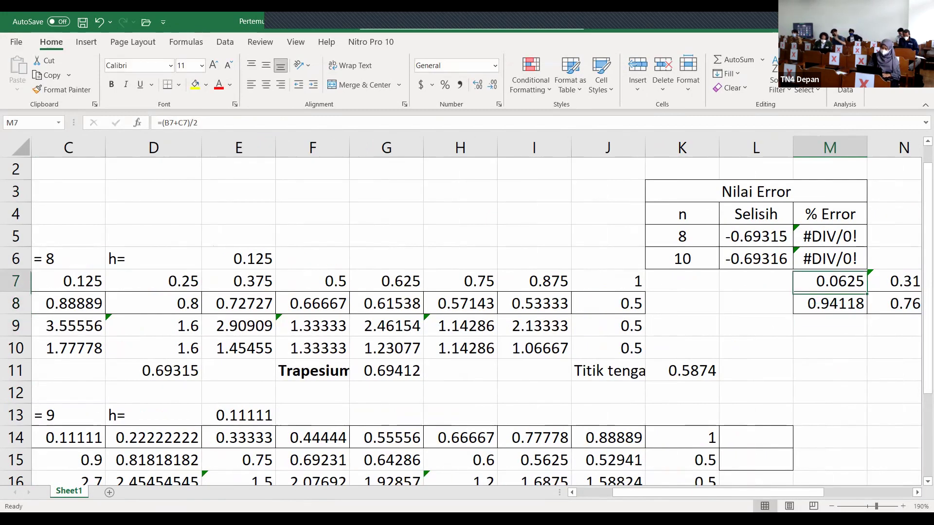
Examine which x-values the midpoint formula in N7 averages
key("Right")
key("Left")
key("Right")
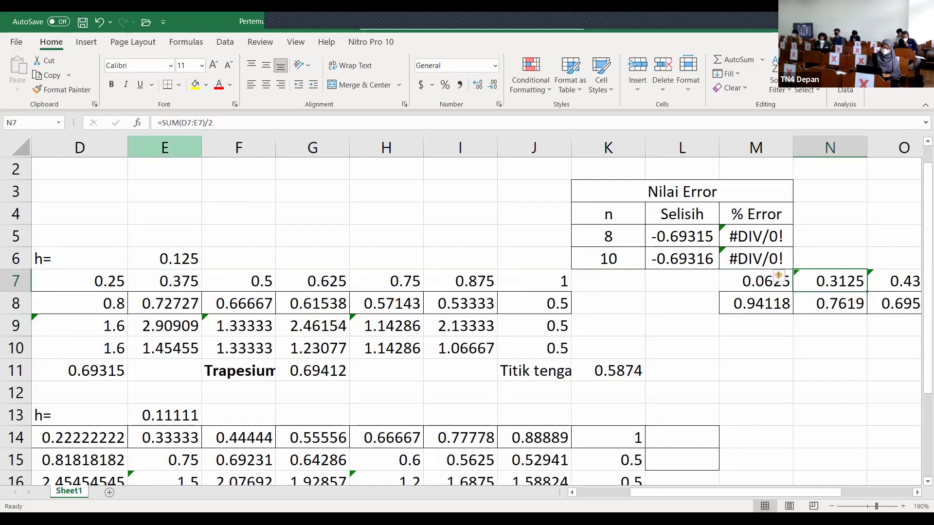
key("F2")
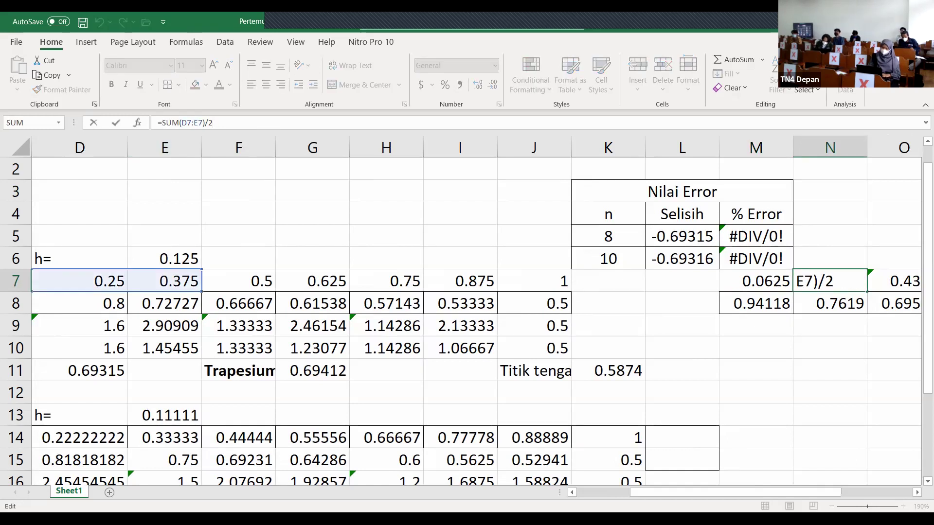
left_click_drag(707, 492, 655, 492)
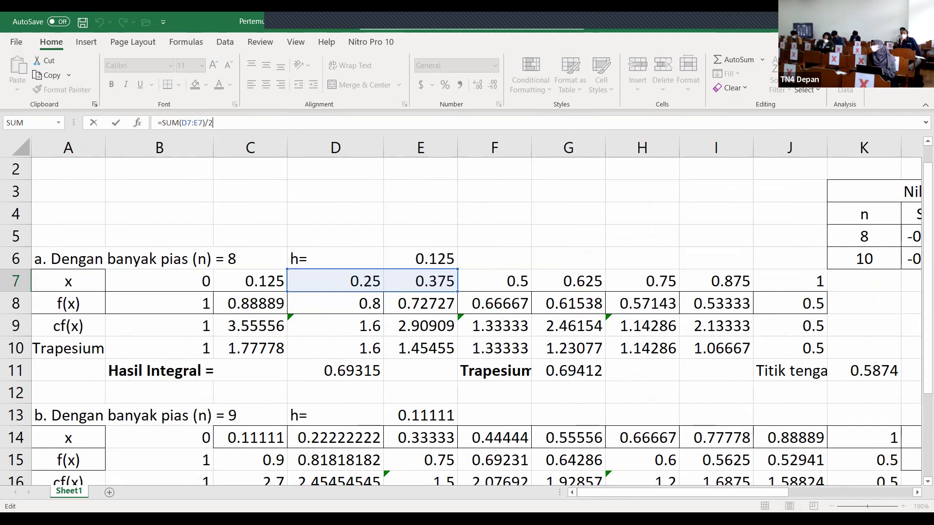
key("ctrl+Return")
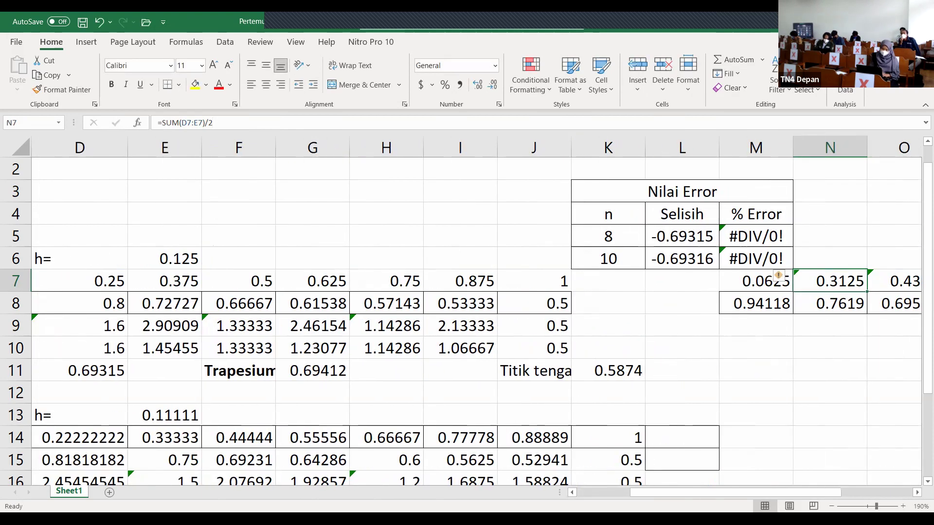
Move the first midpoint and its f(x) value from M7:M8 to L7:L8
left_click_drag(756, 281, 755, 303)
key("ctrl+c")
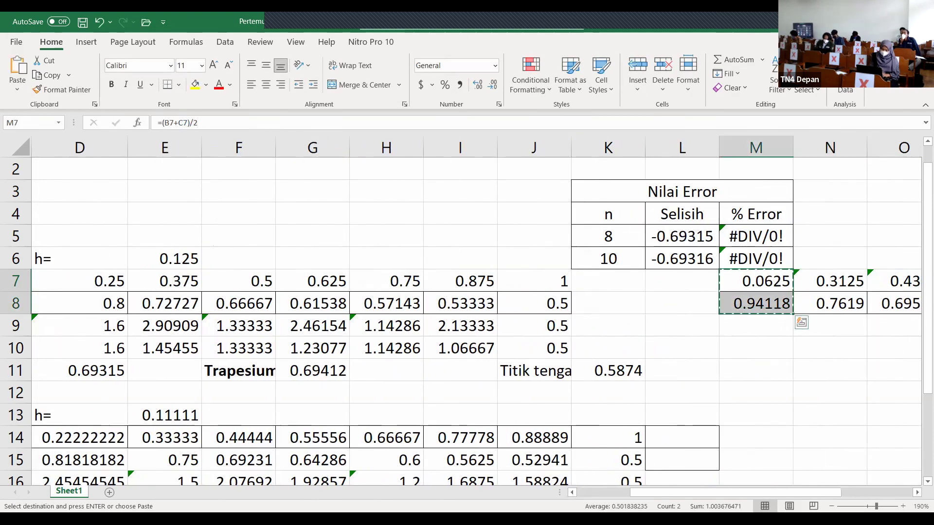
left_click(682, 281)
key("ctrl+v")
Enter the second midpoint formula =(C7+D7)/2 in M7
key("Right")
type("=")
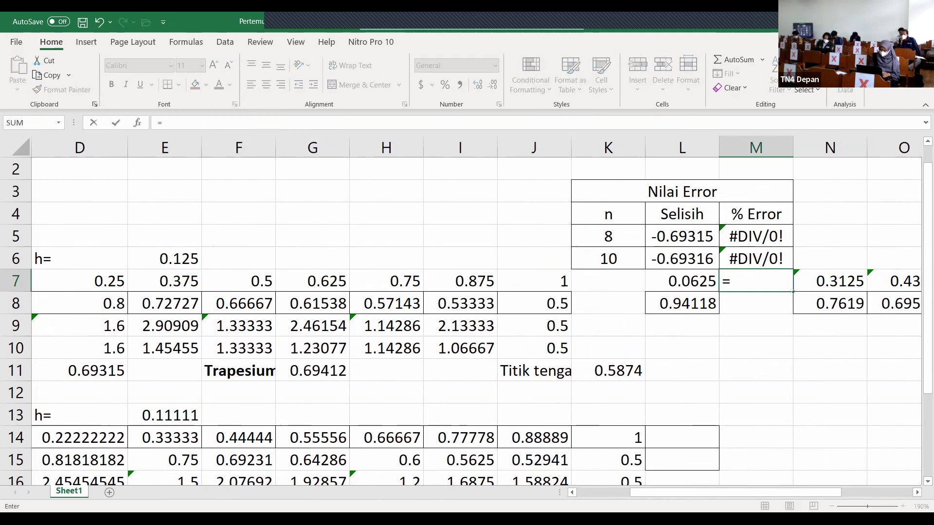
scroll(476, 311, "left", 3)
left_click(250, 282)
type("+")
left_click(335, 281)
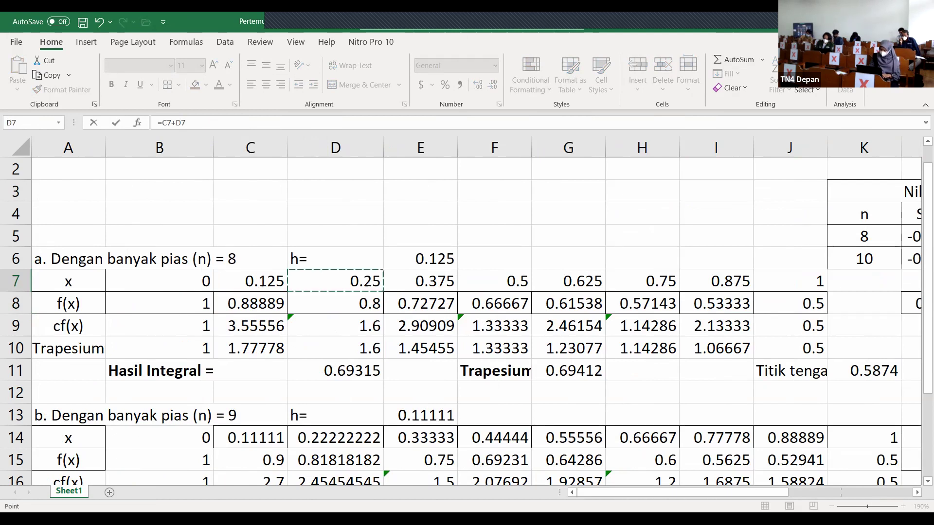
type(")")
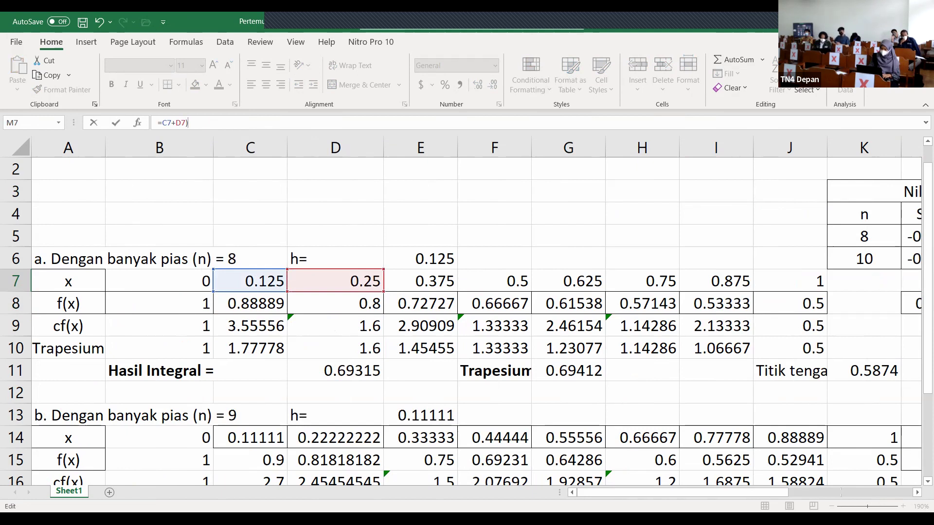
left_click(162, 123)
type("(")
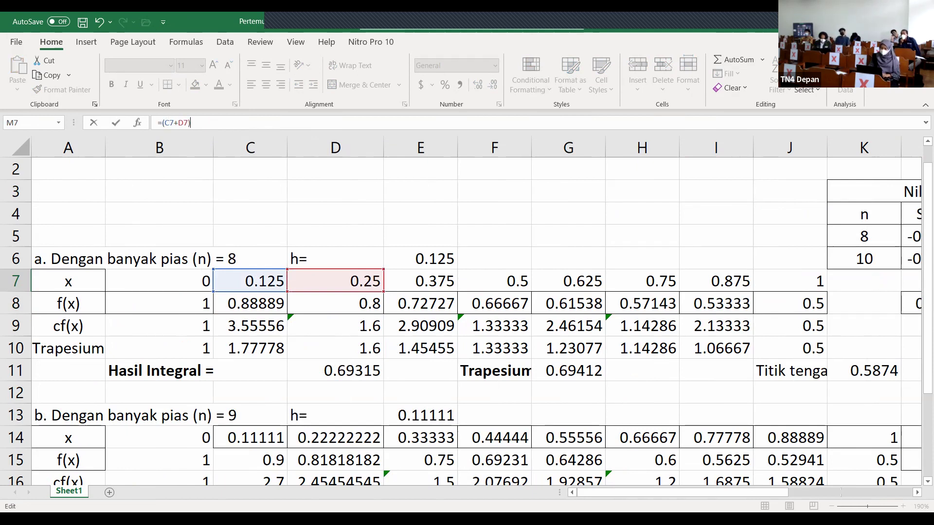
type("/2")
key("Tab")
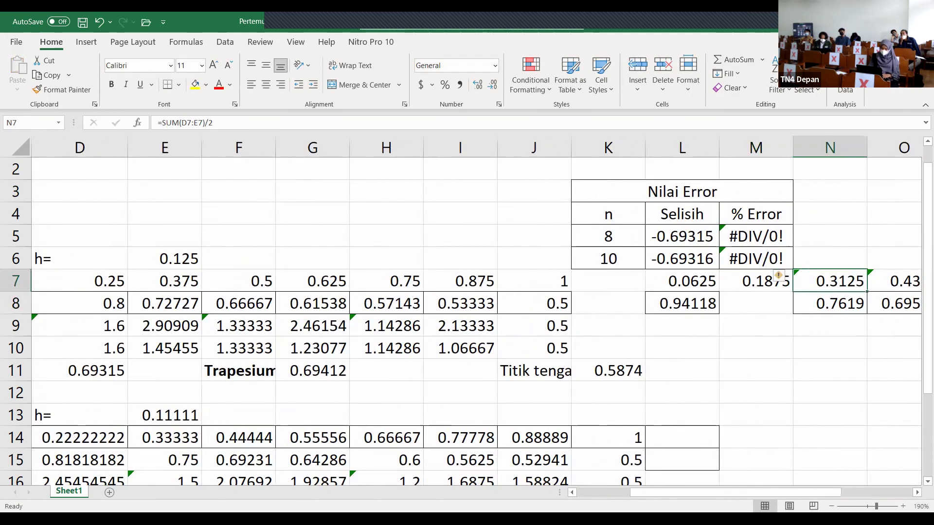
Examine row 7 from the x-value in C7 through the midpoints in L7 to S7
key("Left")
key("Left")
key("Left")
key("Left")
key("Left")
key("Left")
key("Left")
key("Left")
key("Left")
key("Left")
key("Left")
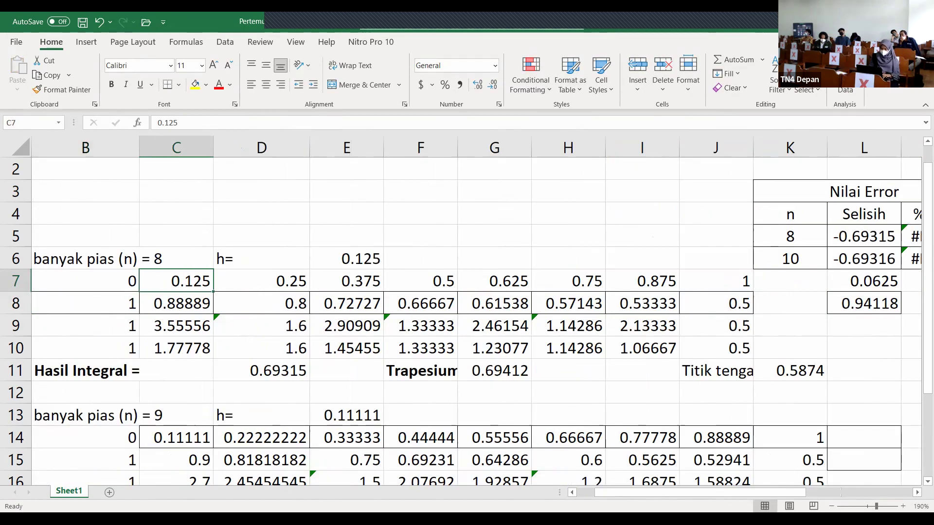
key("Right")
key("Right")
key("Right")
key("Right")
key("Right")
key("Right")
key("Right")
key("Right")
key("Right")
key("Right")
key("Right")
key("Right")
key("Right")
key("Right")
key("Right")
key("Right")
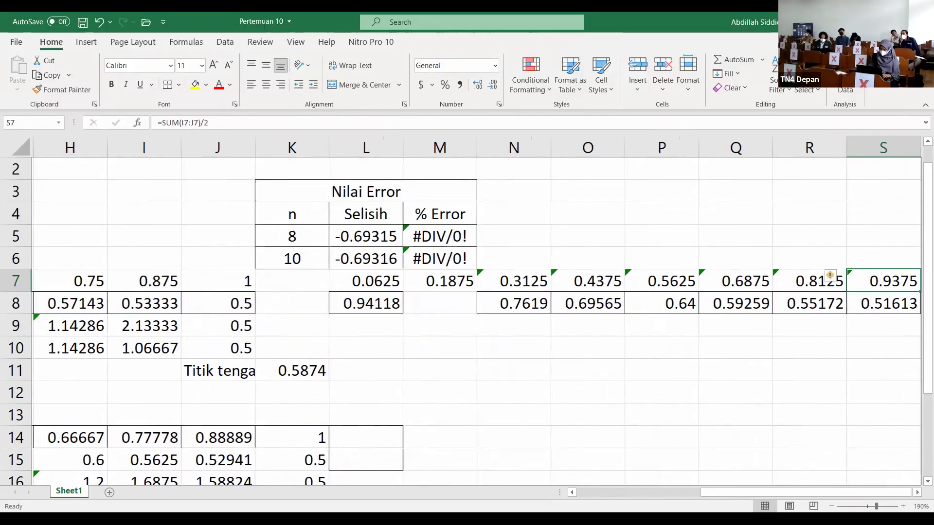
key("Right")
key("Right")
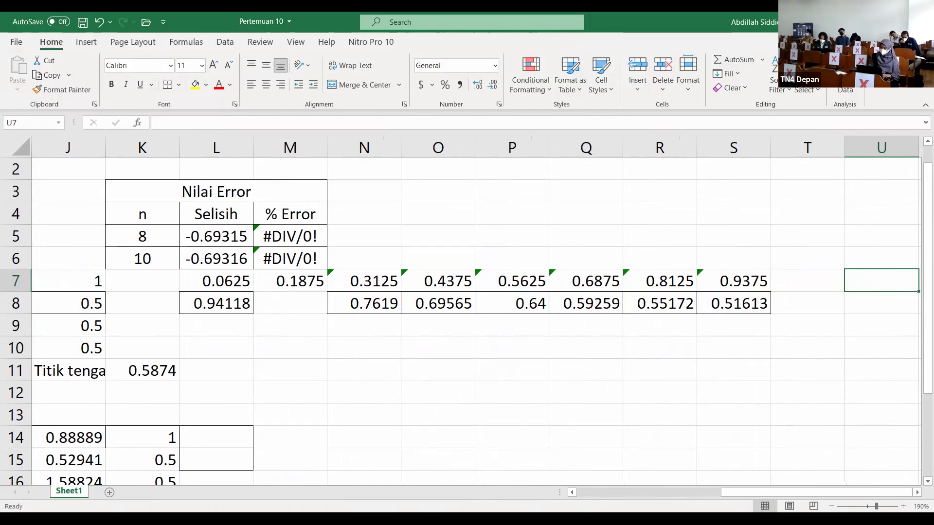
key("ctrl+Left")
key("ctrl+Left")
key("ctrl+Left")
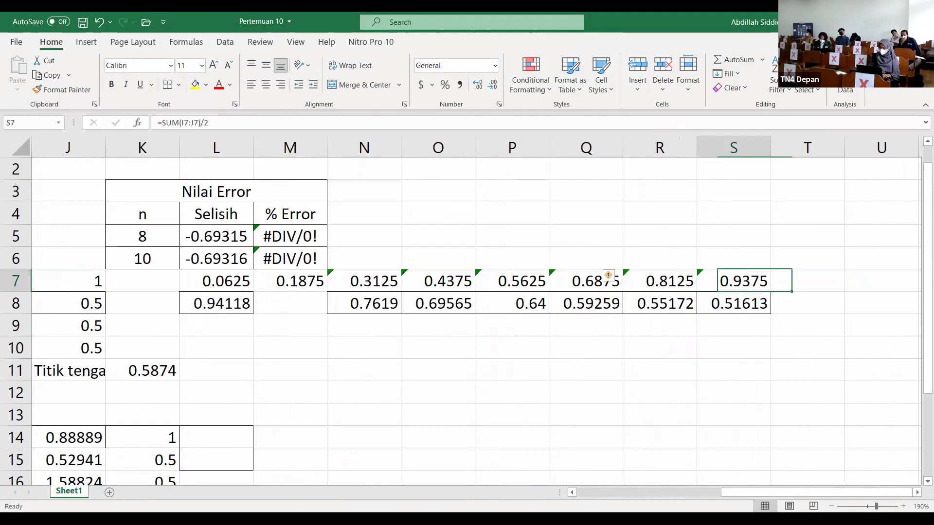
key("Right")
key("Right")
key("Right")
key("Left")
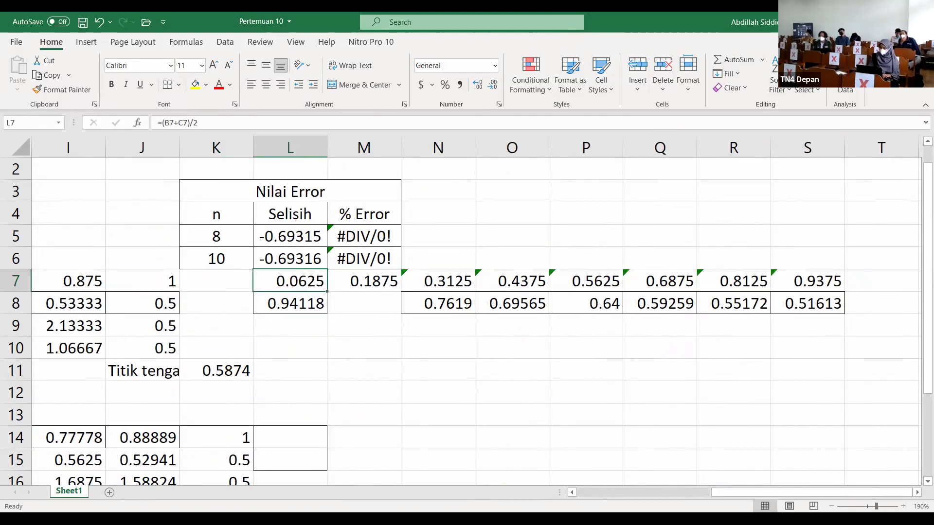
Label the midpoint rows in K7:K10 as x, f(x), cf(x) and Trapesium
key("Left")
type("x")
key("Return")
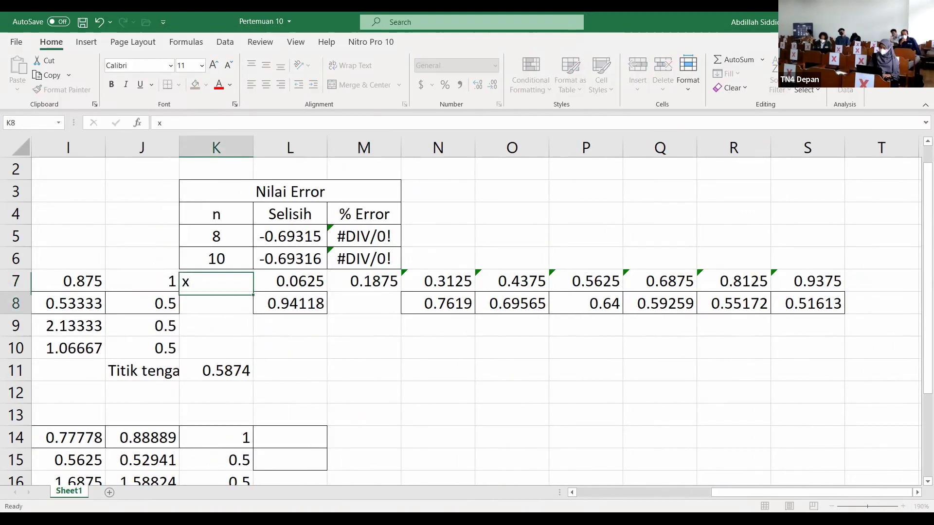
type("f(x)")
key("Return")
type("c")
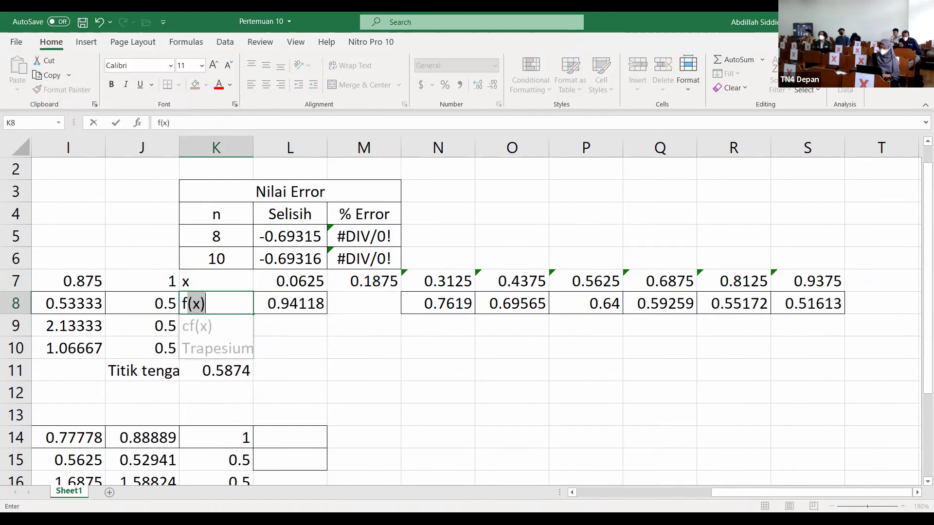
key("Return")
Fill the f(x) formula from L8 into M8 for the second midpoint
key("Up")
key("Right")
key("Right")
key("Left")
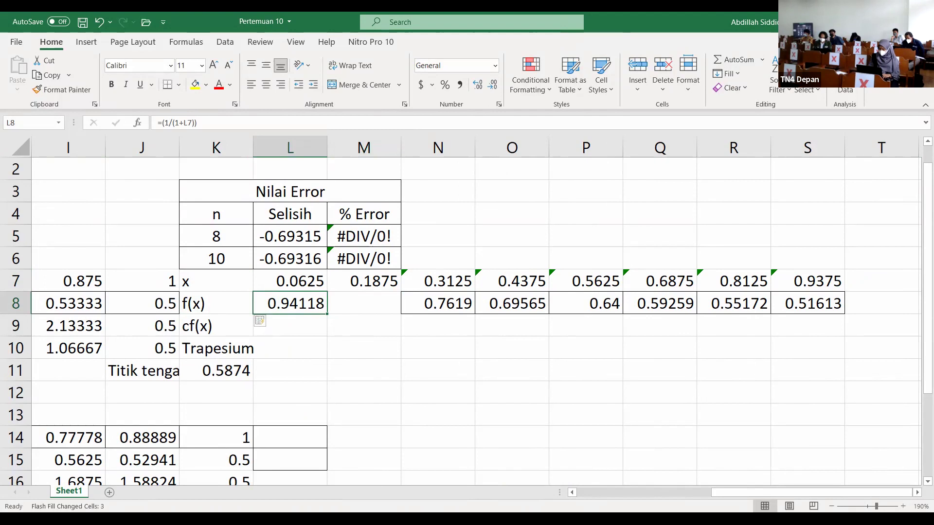
key("F2")
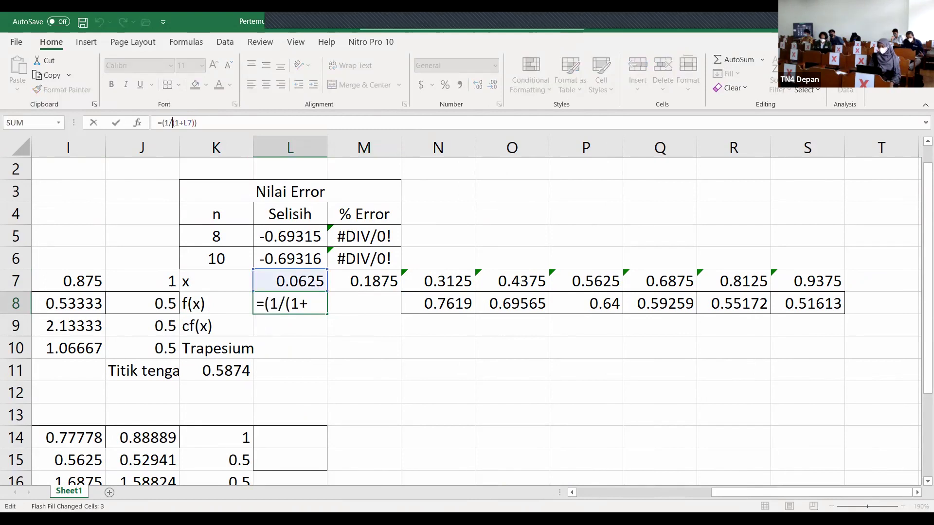
key("Escape")
left_click_drag(327, 314, 399, 311)
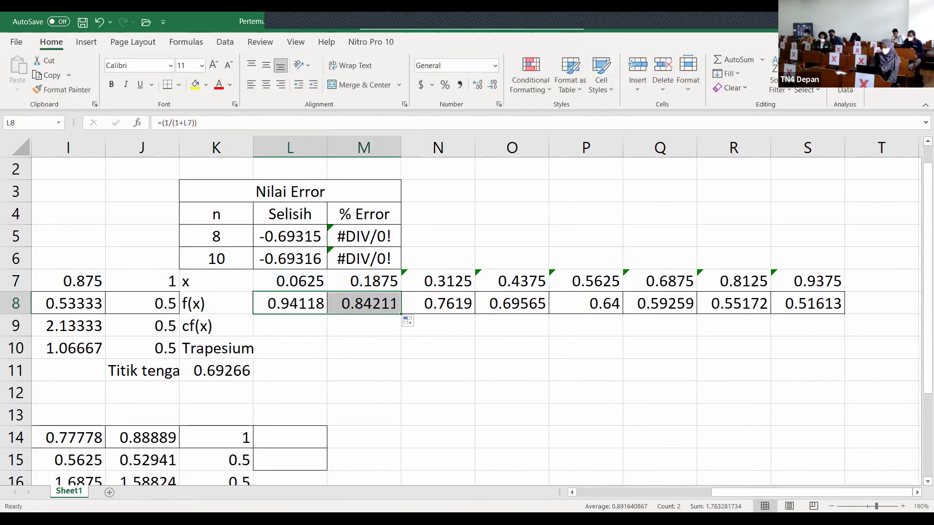
left_click(397, 323)
left_click(371, 303)
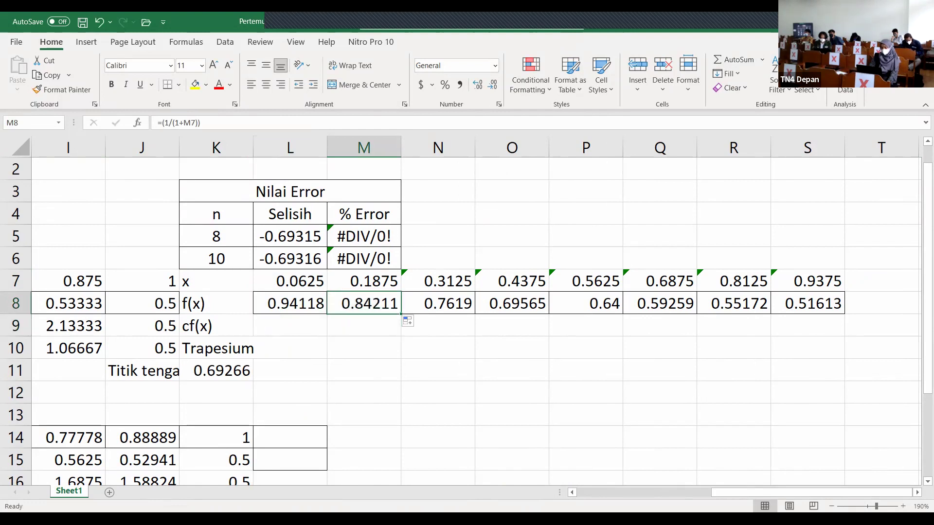
Review the integral results along row 11, from the trapezoid result to the midpoint formula in K11
key("Down")
key("Down")
key("Down")
key("Left")
key("Left")
key("Left")
key("Left")
key("Left")
key("Left")
key("Left")
key("Left")
key("Right")
key("Right")
key("Right")
key("Right")
key("Right")
key("Right")
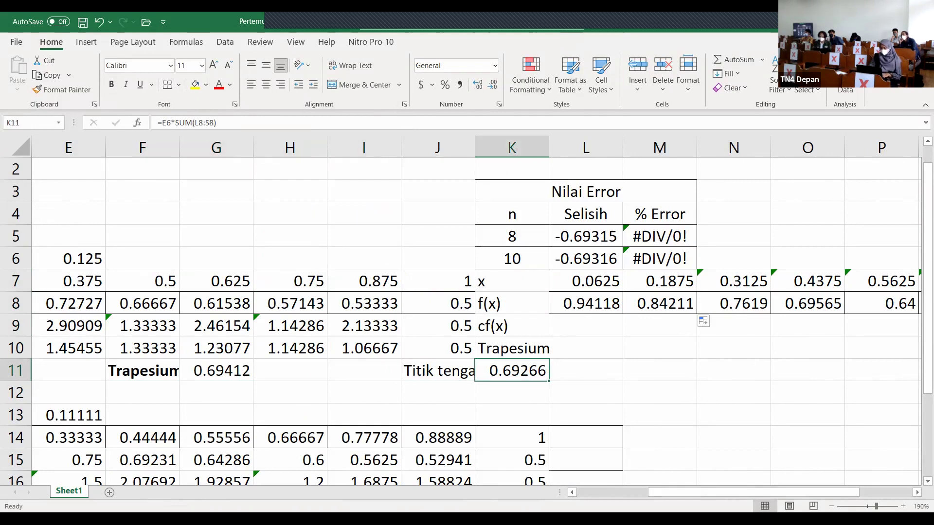
Make the Titik tengah label in J11 bold
key("Left")
key("Right")
key("Right")
key("Left")
key("Left")
key("Right")
key("Right")
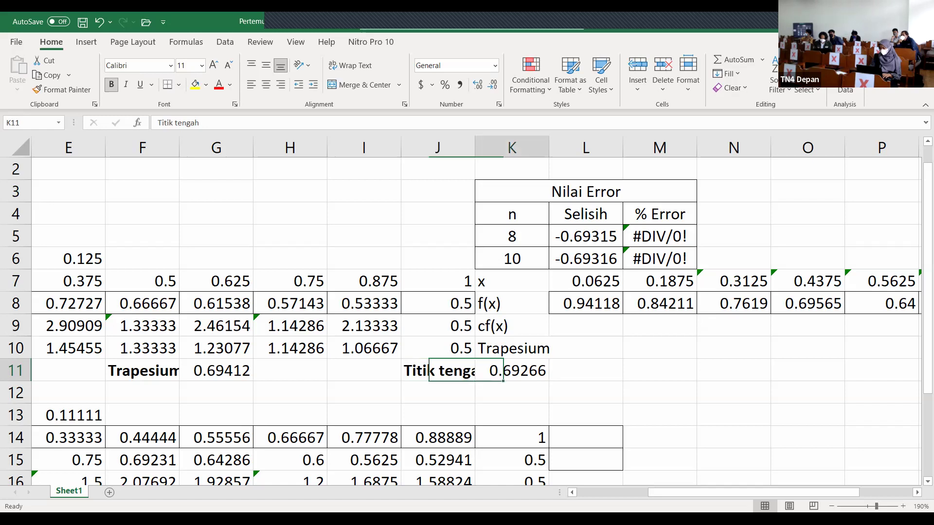
Examine the midpoint formulas in row 7, starting from L7, to see which x-values each averages
key("Up")
key("Up")
key("Up")
key("Up")
key("Right")
key("Right")
key("Right")
key("Right")
key("Right")
key("Right")
key("Right")
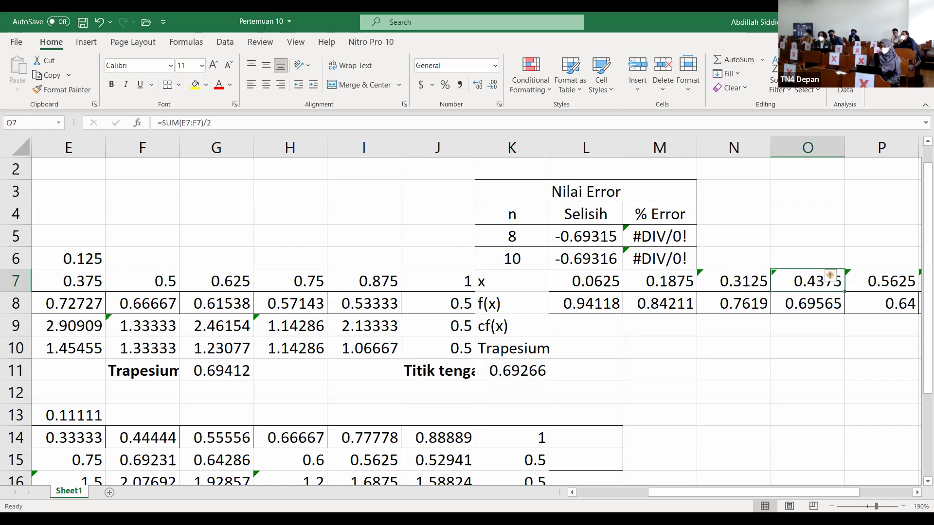
key("Left")
key("Left")
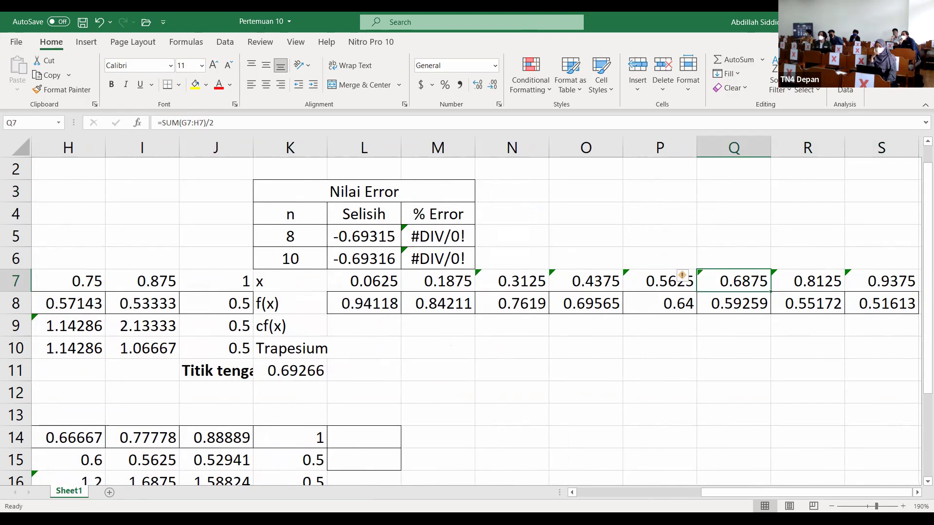
Inspect the midpoint integral formula in K11
key("Left")
key("Left")
key("Left")
key("Left")
key("Left")
key("Left")
key("Left")
key("Left")
key("Down")
key("Down")
key("Down")
key("Right")
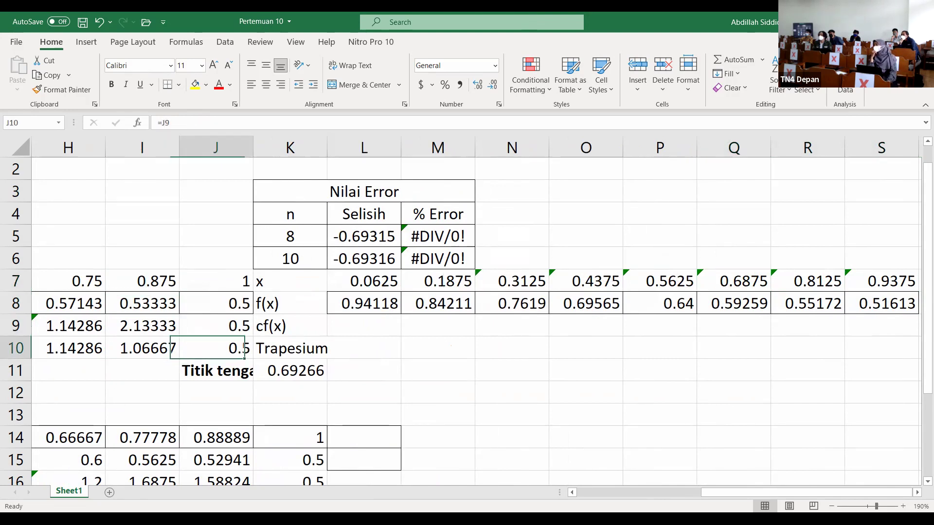
key("Down")
key("Right")
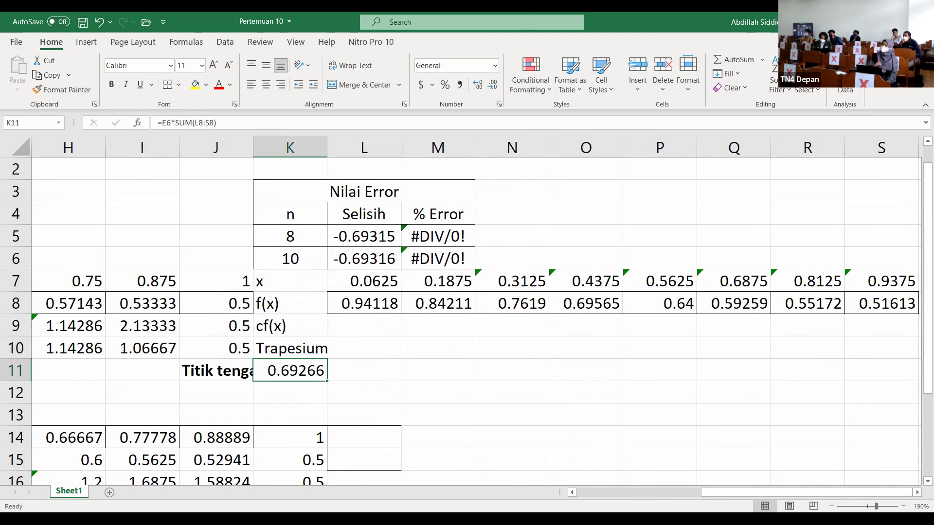
Review the midpoint f(x) values in row 8 from L8 to S8 that the K11 formula sums
key("Left")
key("Right")
key("Up")
key("Up")
key("Up")
key("Right")
key("Left")
key("Right")
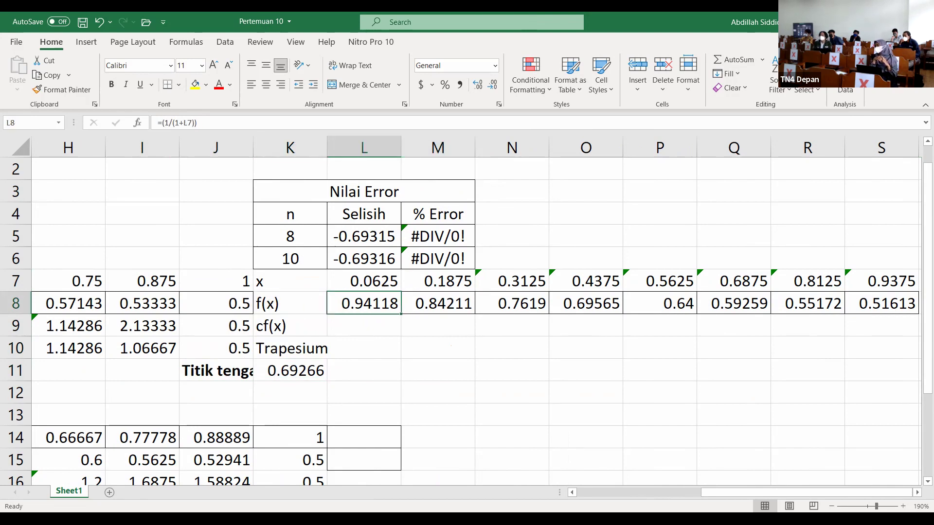
key("Right")
key("Right")
key("Right")
key("Right")
key("Right")
key("Right")
key("Right")
key("Right")
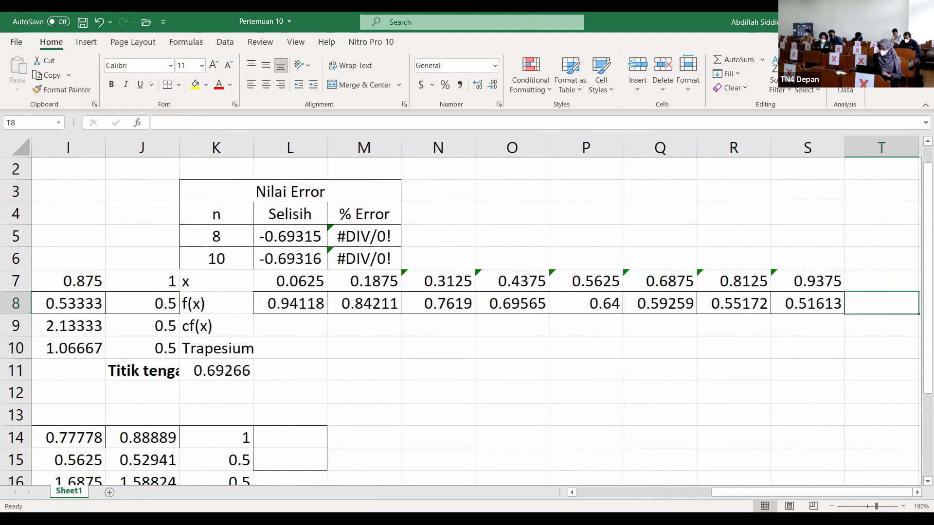
Compare the first midpoint formula in L7 with the adjacent x-value pairs in B7:J7
key("Up")
left_click(441, 281)
key("Left")
key("Left")
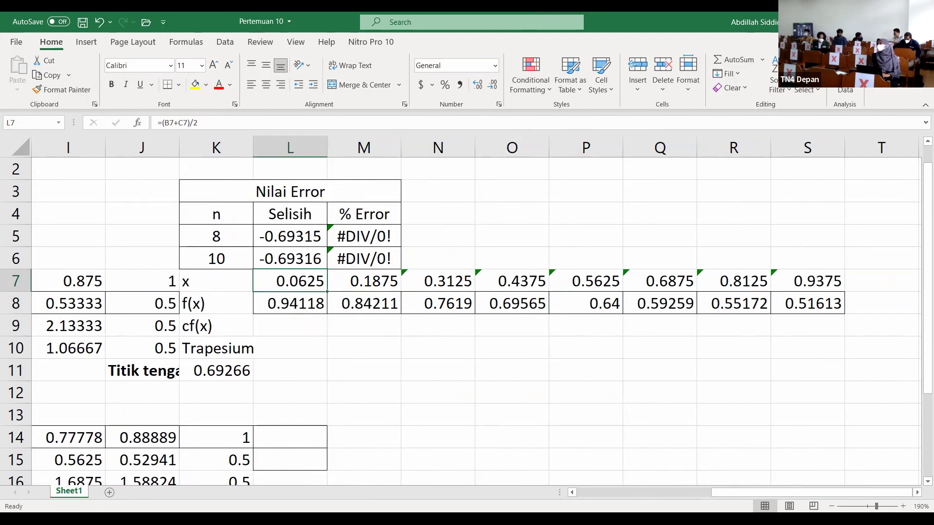
key("Home")
key("Right")
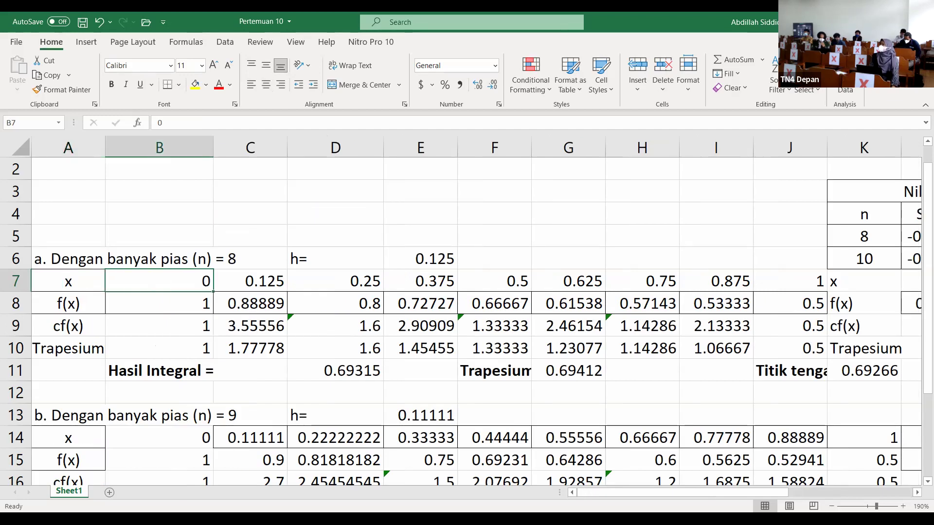
key("Right")
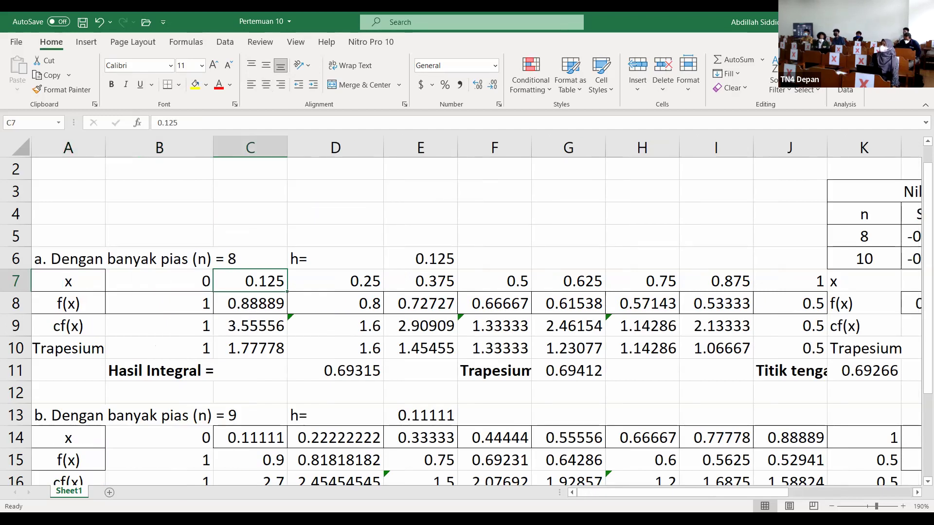
left_click_drag(159, 261, 250, 281)
left_click_drag(159, 281, 798, 281)
left_click(568, 281)
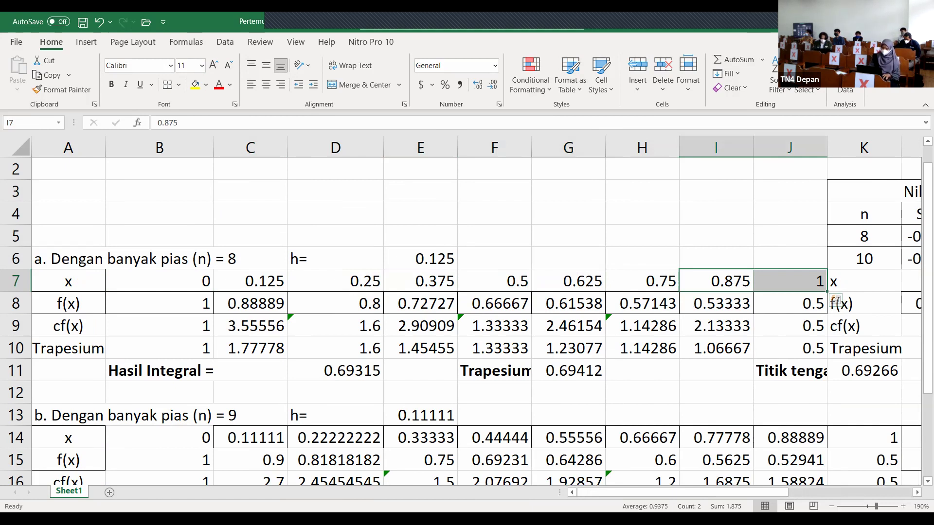
left_click(789, 281)
left_click(790, 303)
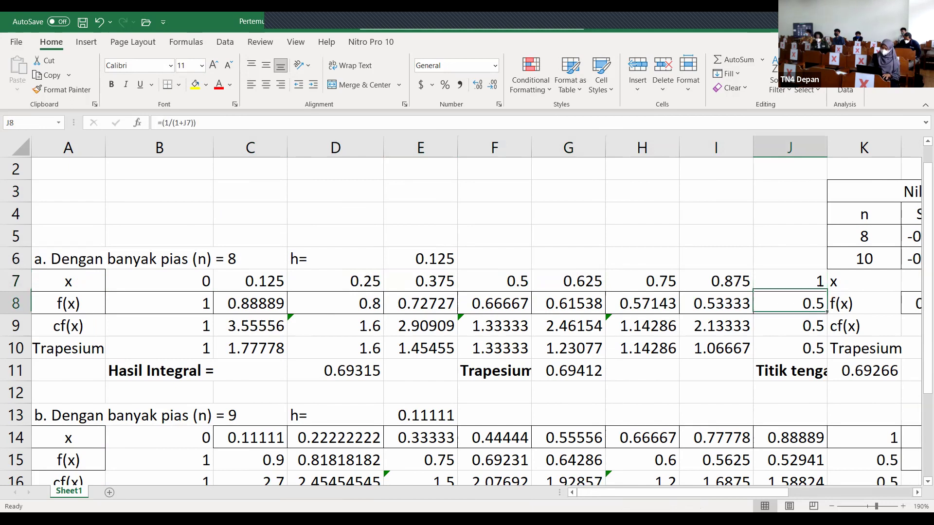
Check the midpoint f(x) values across row 8 against the integral formula in K11
key("Right")
key("Right")
key("Right")
key("Right")
key("Right")
key("Right")
key("Right")
key("Right")
key("Right")
key("Right")
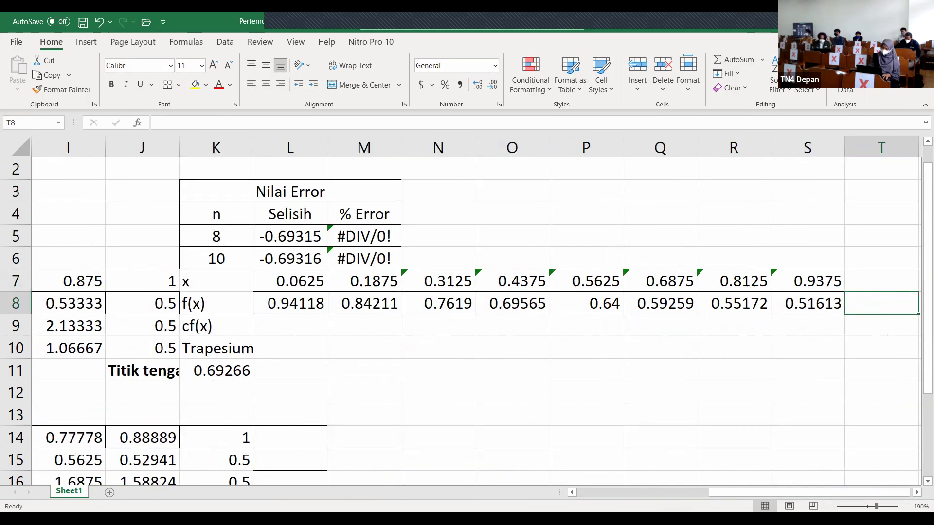
left_click(216, 370)
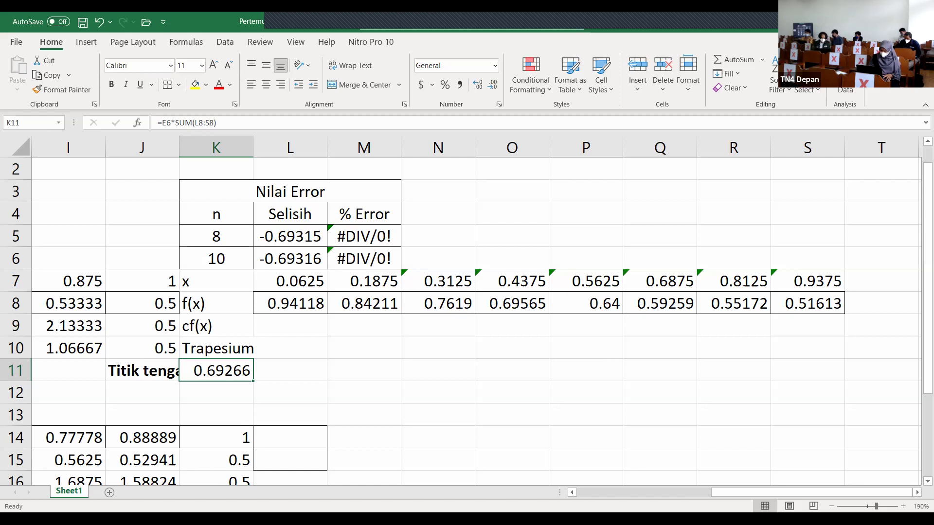
Review the n = 9 section in rows 13 to 18, including its subinterval count and h
key("Down")
key("Down")
key("Down")
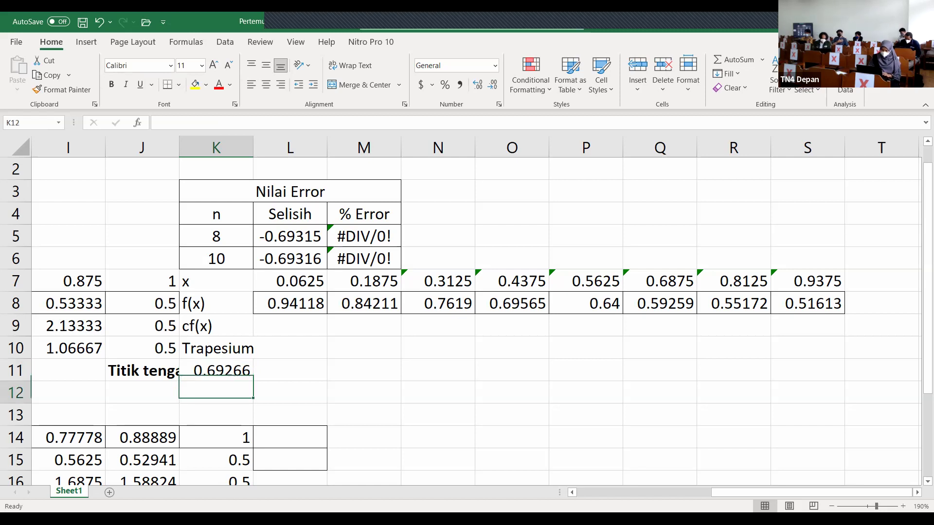
key("Left")
key("Left")
key("Left")
key("Left")
key("Left")
key("Left")
key("Left")
key("Left")
key("Left")
key("Left")
key("Down")
key("Down")
key("Down")
key("Down")
key("Down")
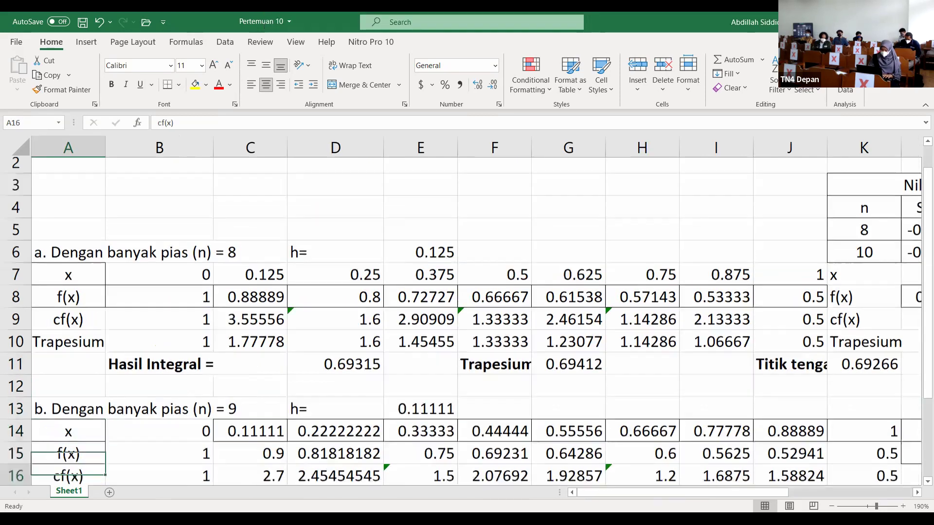
key("Up")
key("Up")
key("Up")
key("Up")
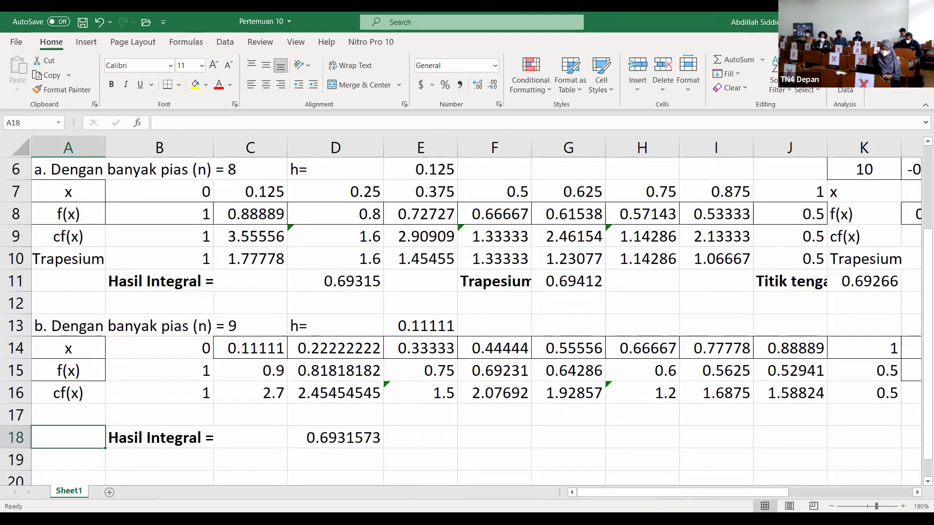
key("Up")
key("Right")
key("Right")
key("Right")
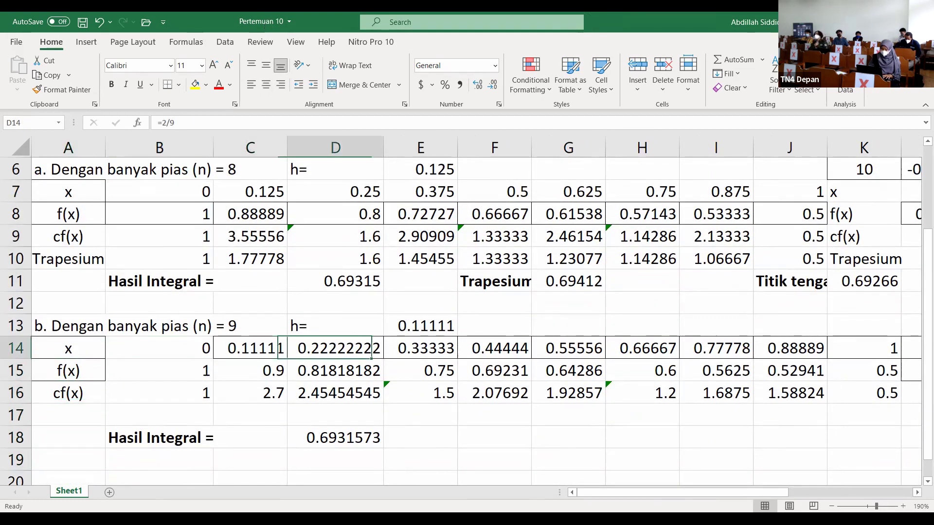
key("Up")
key("Left")
key("Right")
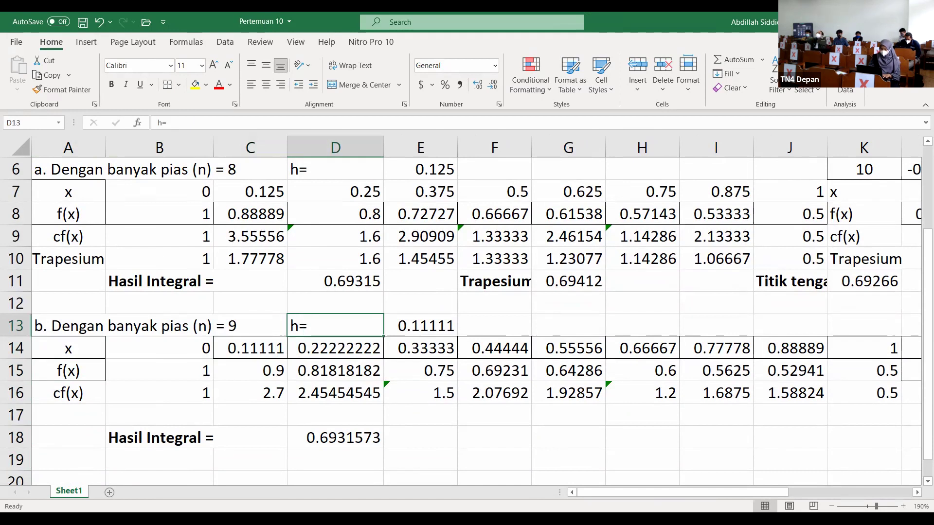
key("Left")
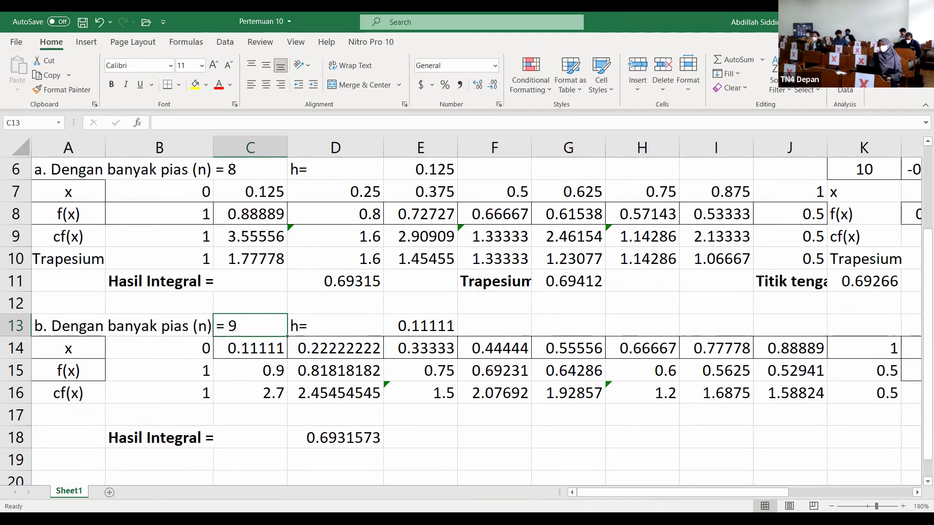
Examine the n = 9 x-values along row 14 from B14 to the last point
key("Down")
key("Right")
key("Left")
key("Left")
key("Right")
key("Right")
key("Right")
key("Right")
key("Right")
key("Right")
key("Right")
key("Right")
key("Right")
key("Right")
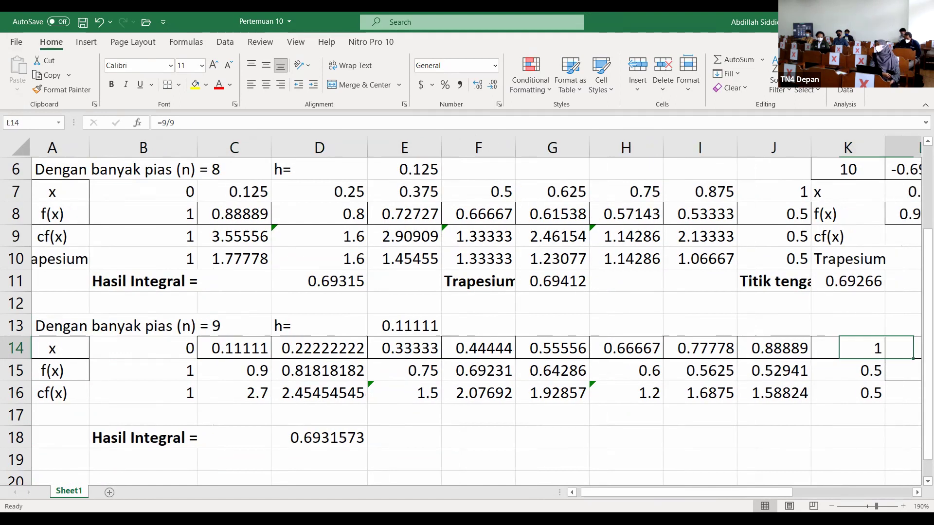
Examine the n = 9 x-values in row 14 and the f(x) formula in D15
key("Left")
key("Left")
key("Left")
key("Left")
key("Left")
key("Left")
key("Left")
key("Left")
key("Left")
key("Left")
key("Down")
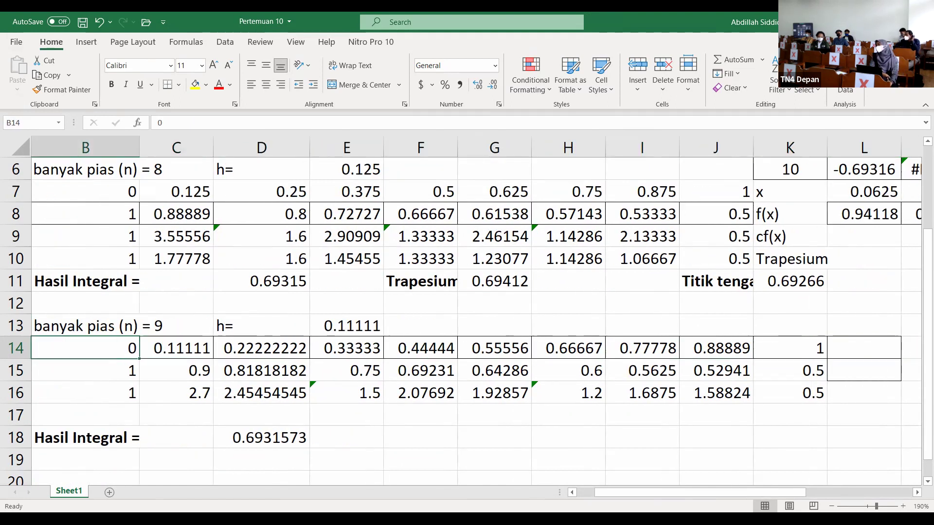
key("Left")
key("Right")
key("Right")
key("Right")
key("Right")
key("Left")
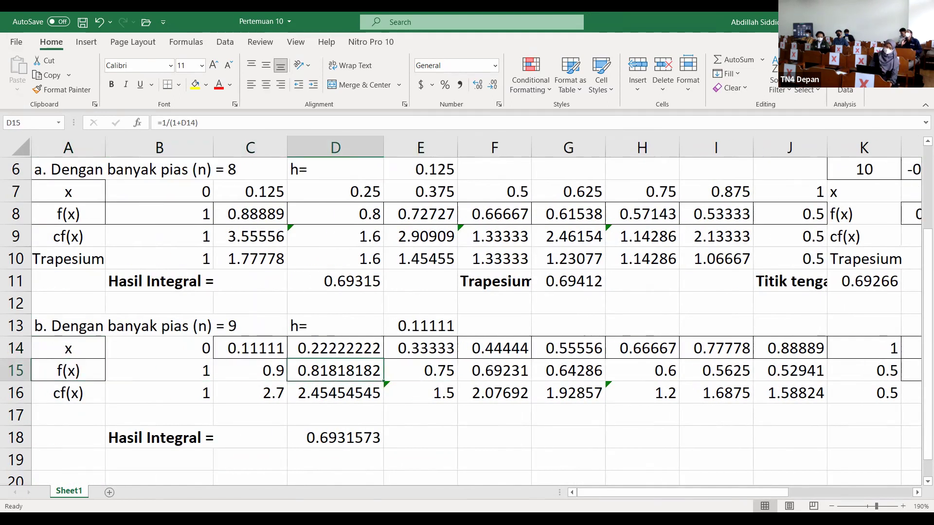
Check the n = 9 integral formula in D18 against the cf(x) values in row 16 and the x formula in D14
key("Down")
key("Down")
key("Down")
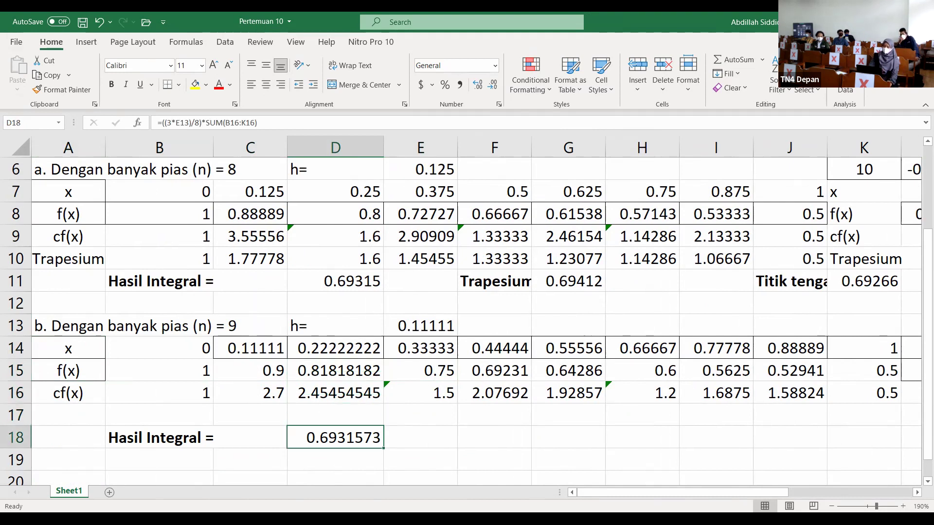
key("Up")
key("Up")
key("Up")
key("Up")
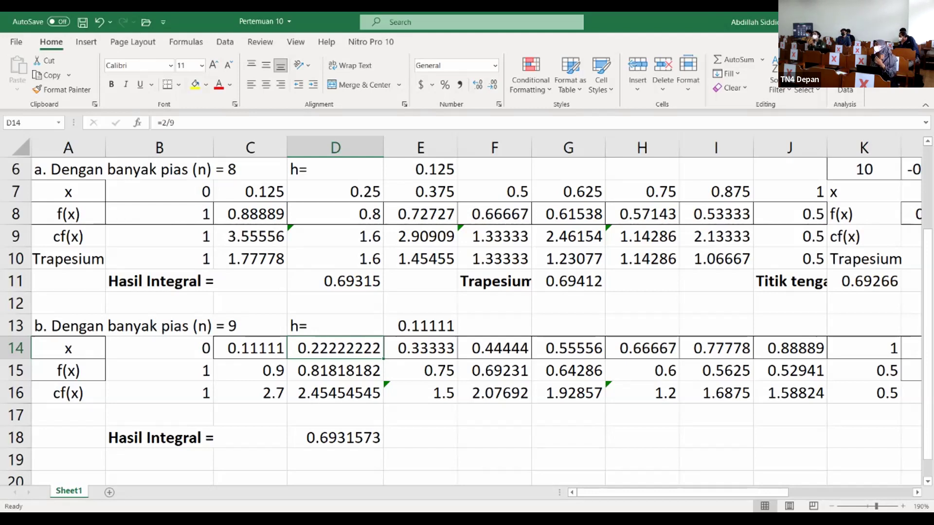
key("Right")
key("Up")
key("Up")
key("Up")
key("Up")
key("Up")
key("Up")
key("Up")
key("Up")
key("Up")
key("Up")
key("Up")
key("Up")
key("Up")
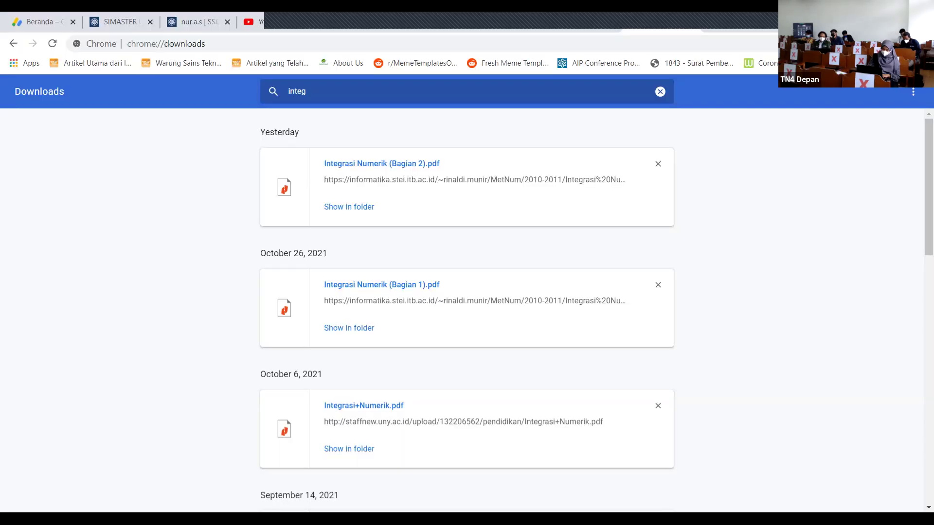
Switch to Chrome and open integral-calculator.com
left_click(166, 44)
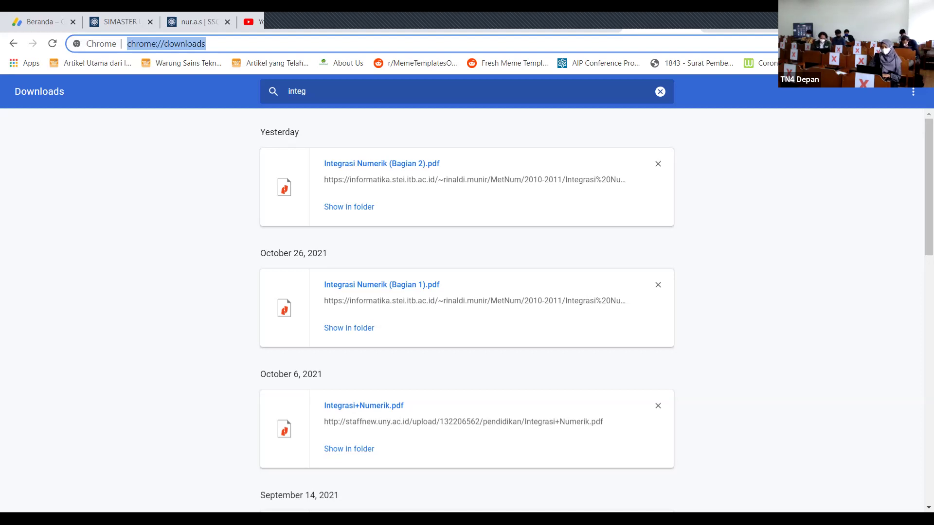
type("integ")
key("Return")
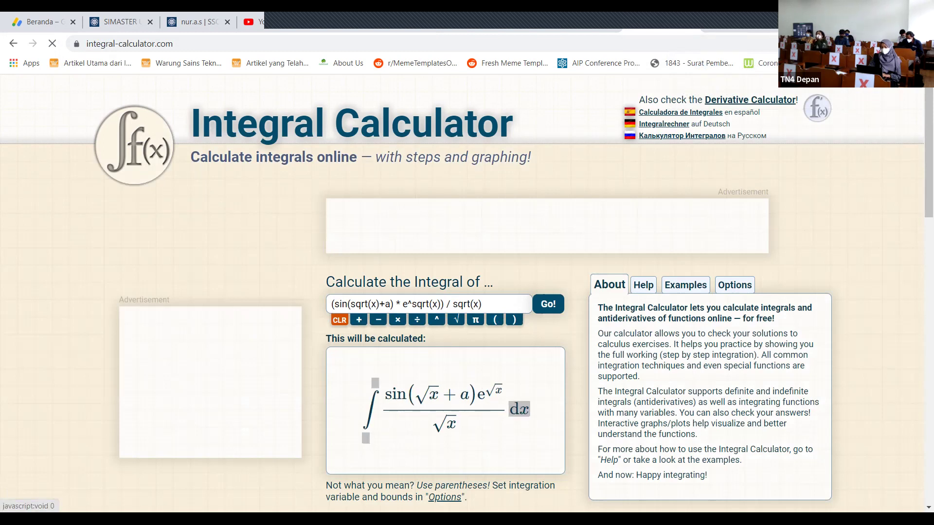
Enter 1/(1-x) as the function to integrate and submit it
triple_click(406, 304)
type("1/")
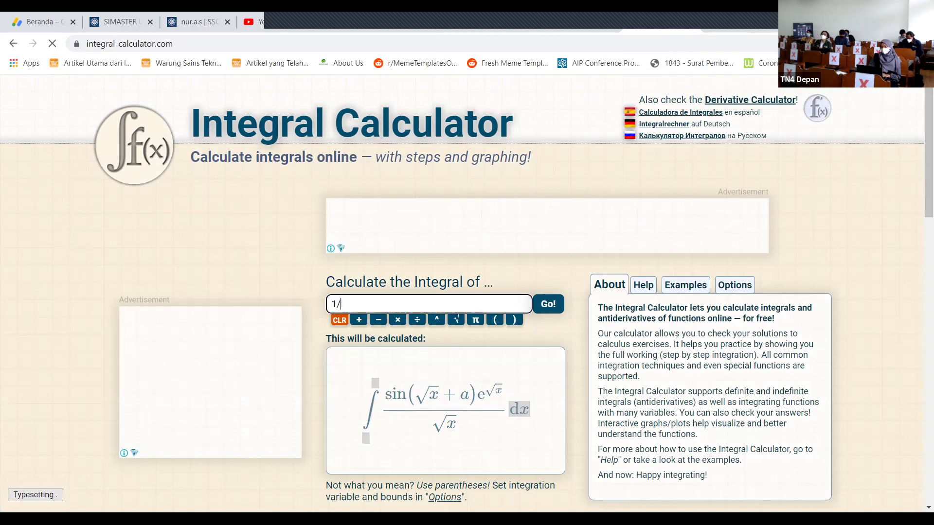
type("(1-x")
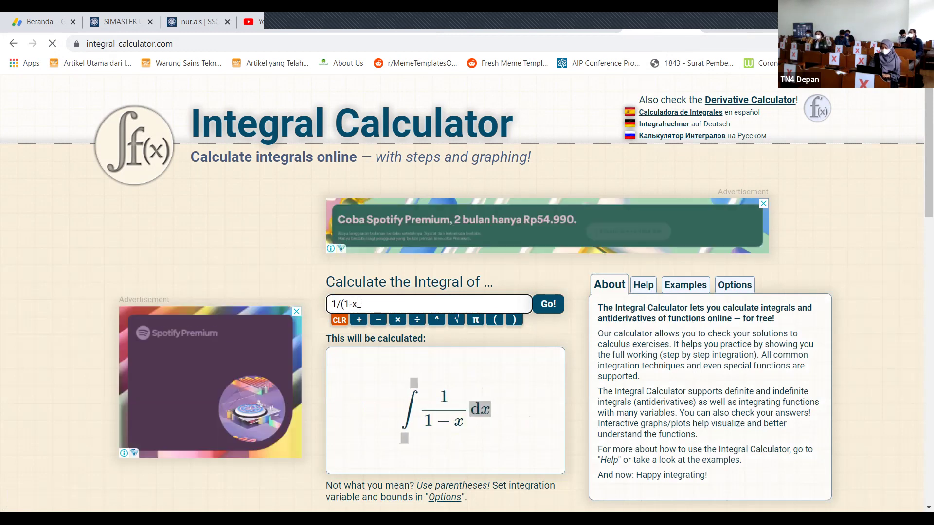
type(")")
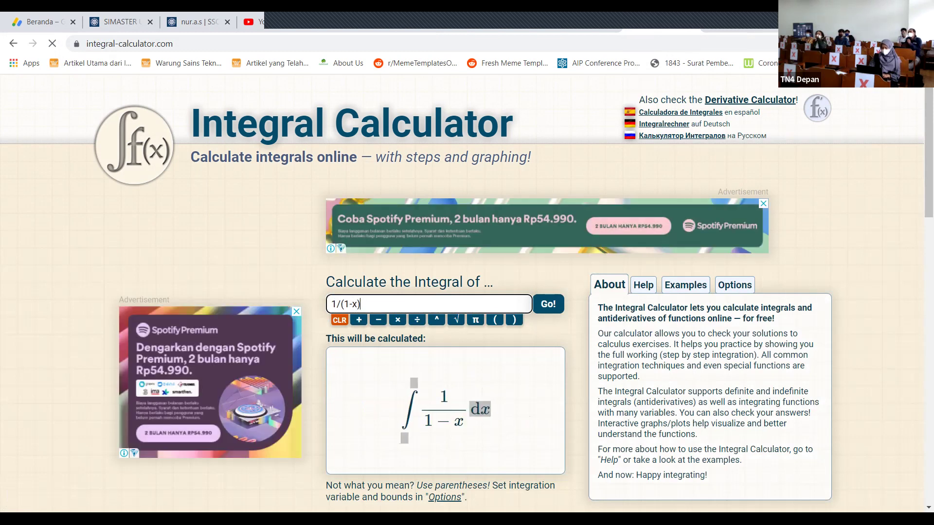
key("Return")
scroll(466, 292, "down", 2)
scroll(467, 291, "up", 3)
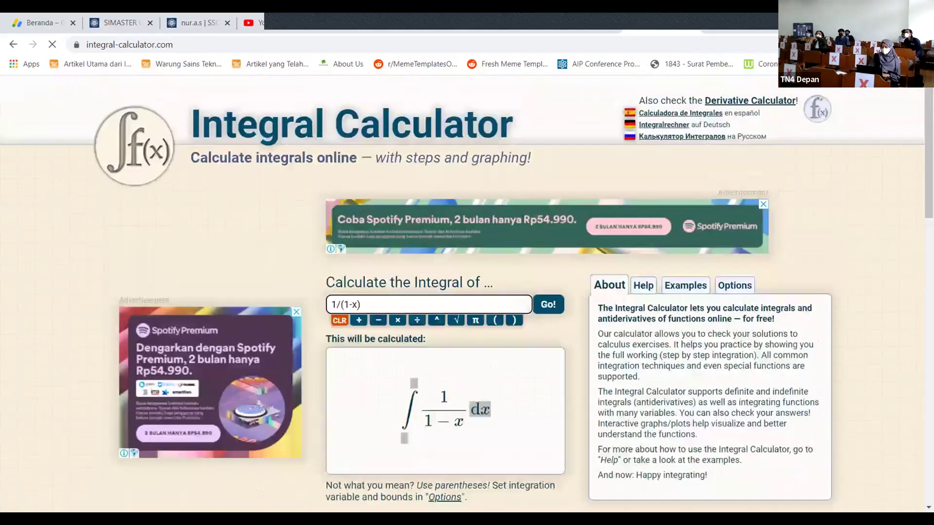
Set the integration bounds in the calculator's options to upper 1 and lower 0
scroll(466, 291, "down", 2)
left_click(734, 165)
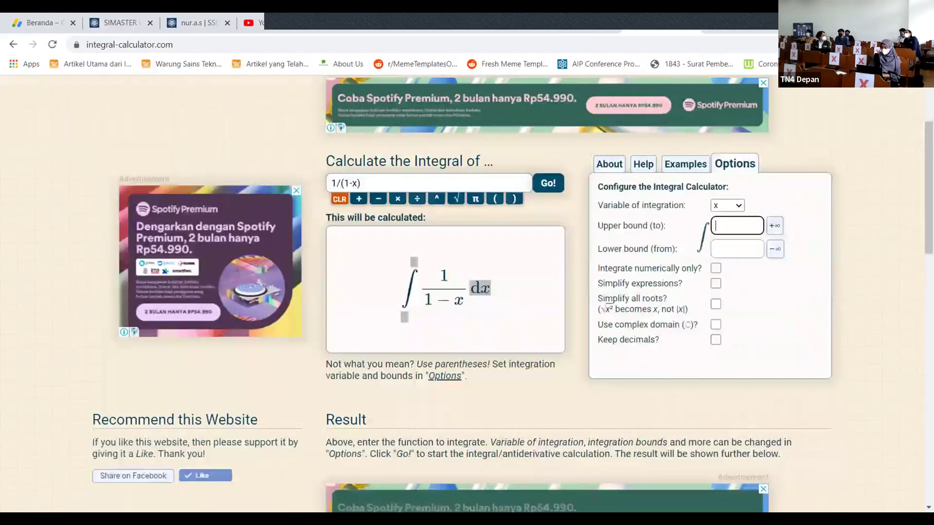
scroll(467, 292, "up", 1)
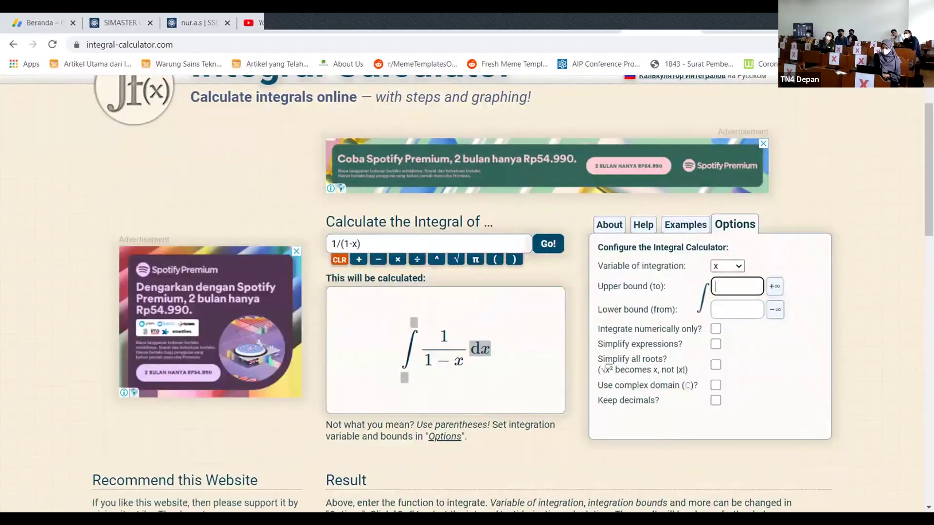
type("1")
left_click(736, 309)
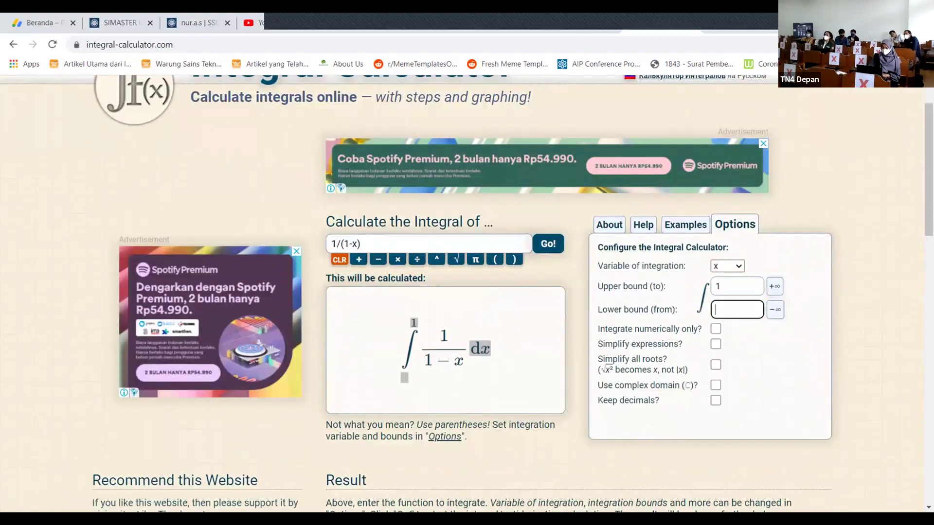
type("0")
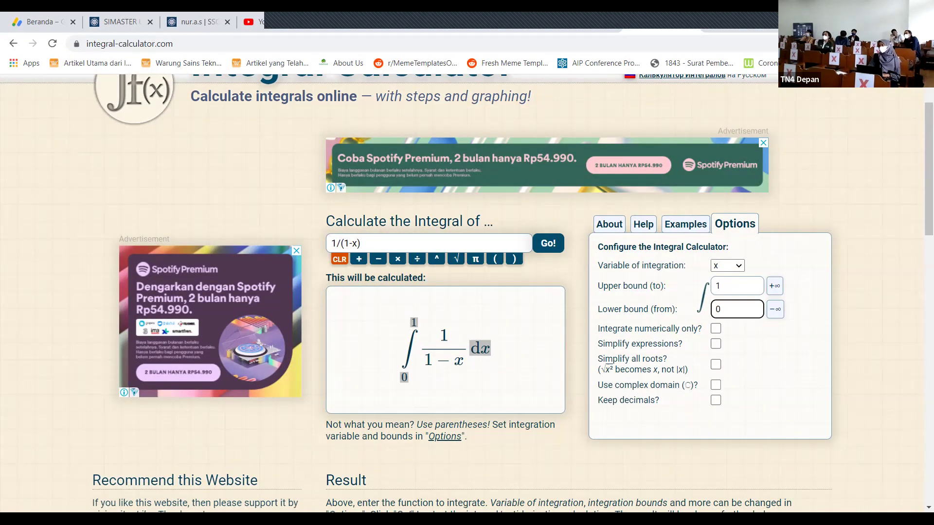
Correct the integrand to 1/(1+x) and calculate the integral
scroll(343, 276, "up", 1)
left_click(344, 276)
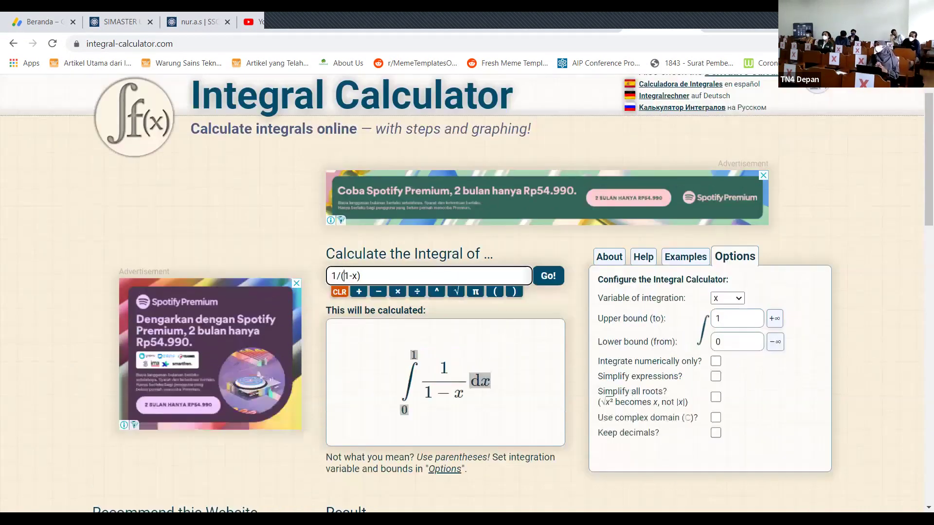
scroll(343, 276, "up", 1)
left_click(355, 304)
key("BackSpace")
type("+")
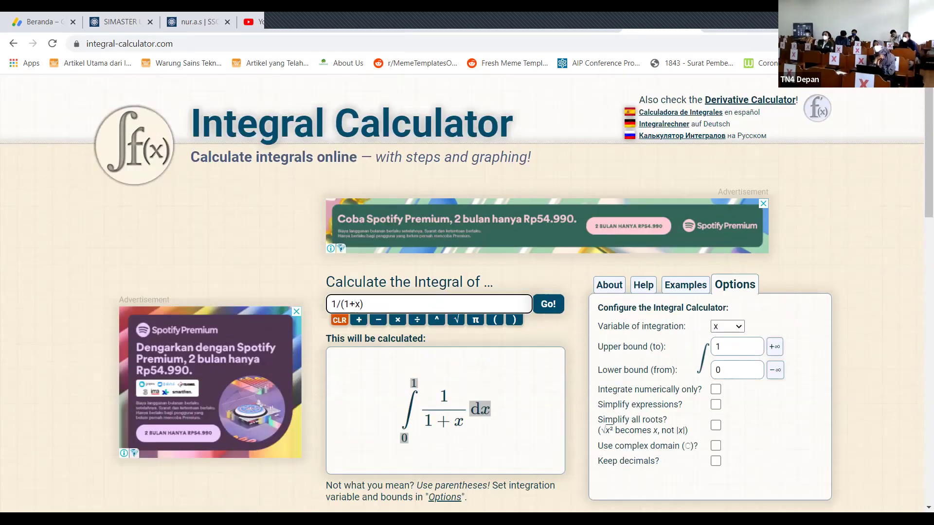
left_click(548, 303)
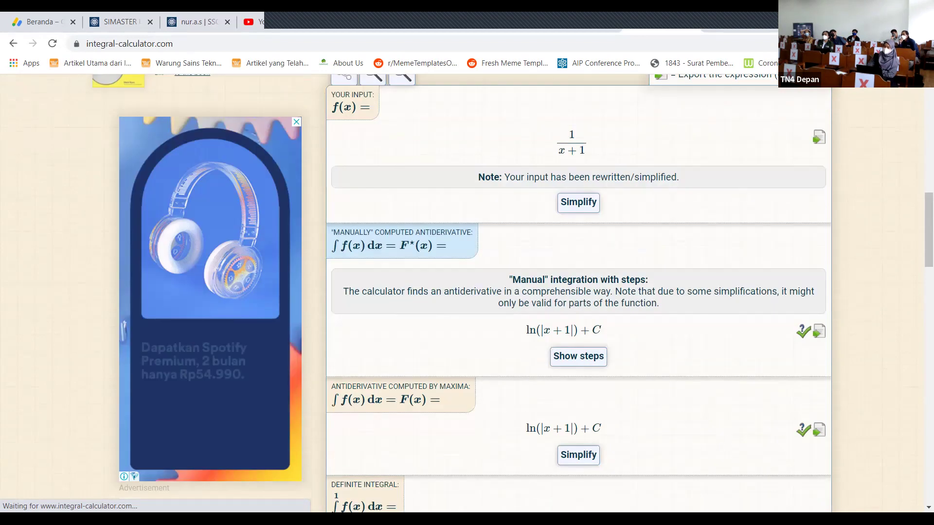
Find and select the decimal approximation of the definite integral in the results, and switch away from the browser
scroll(579, 291, "down", 6)
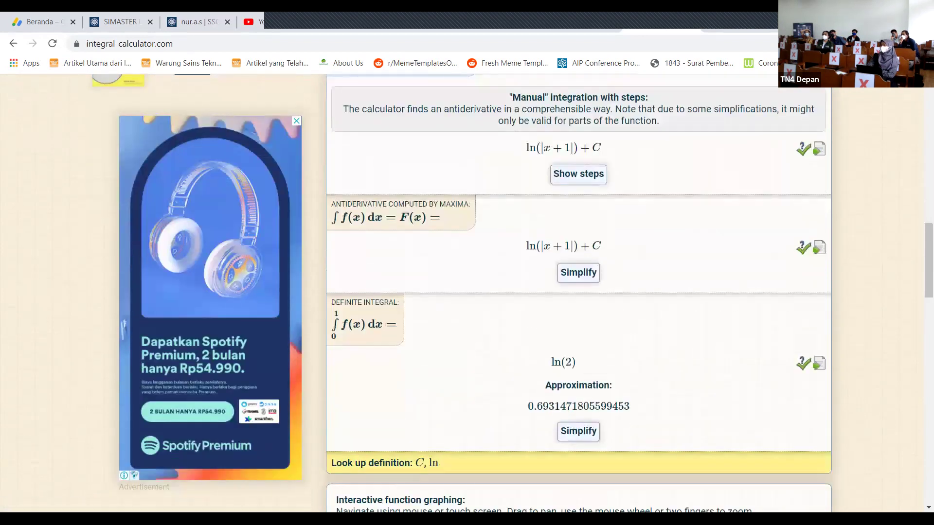
left_click_drag(534, 406, 631, 407)
left_click(632, 406)
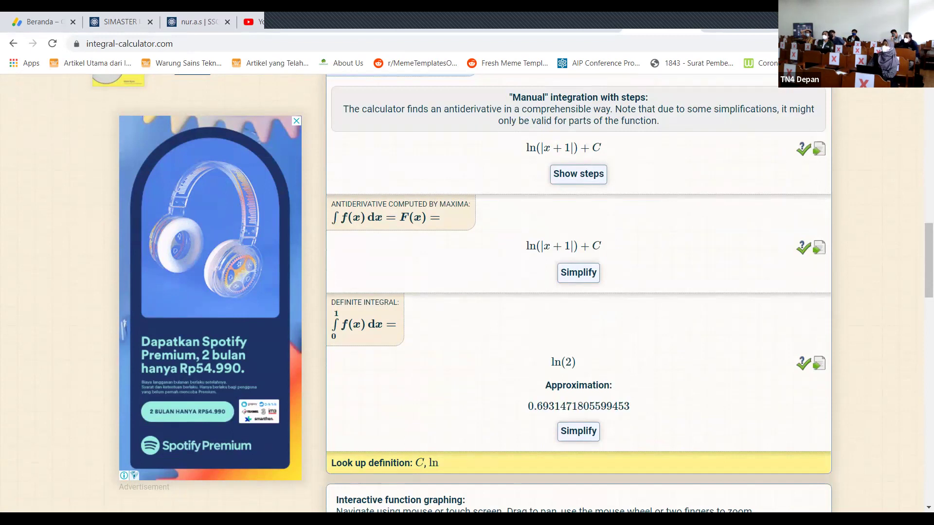
left_click_drag(533, 406, 630, 406)
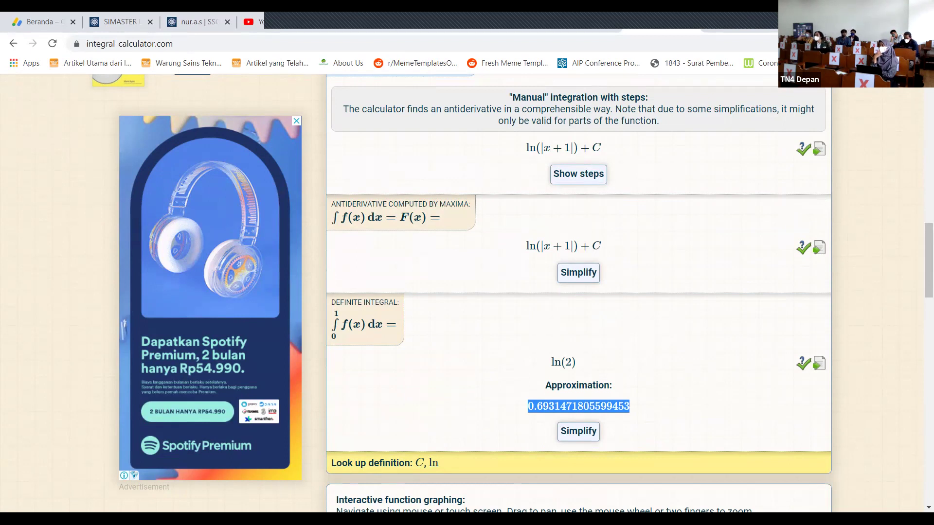
key("alt+Tab")
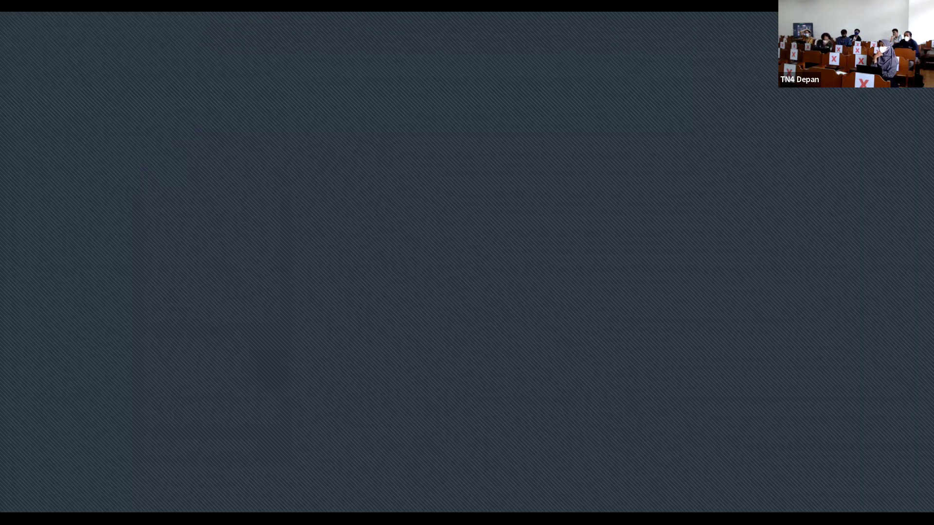